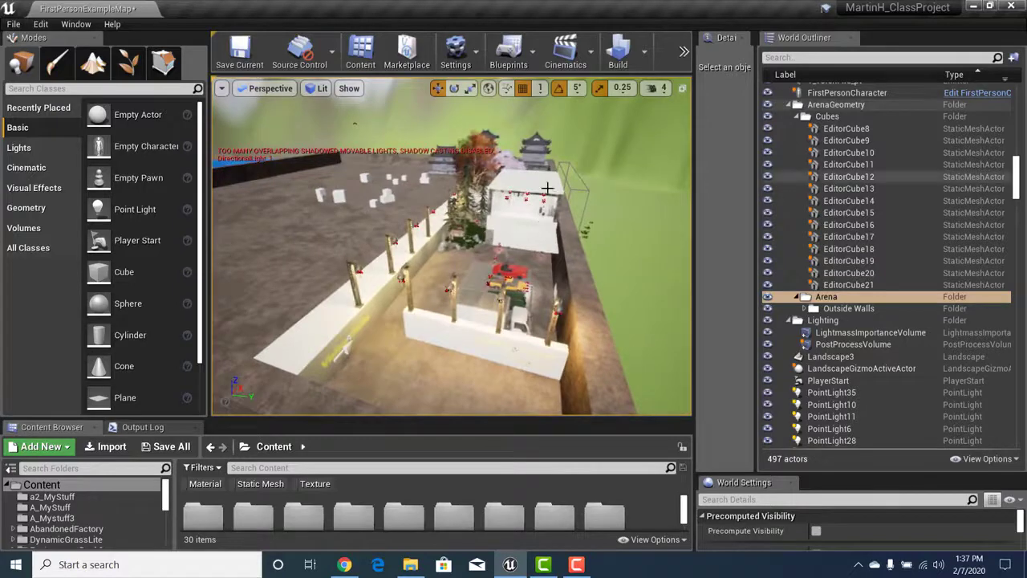
Examine the arena and its surroundings, selecting a castle building and the landscape to locate them in the actor list
drag(413, 228, 455, 235)
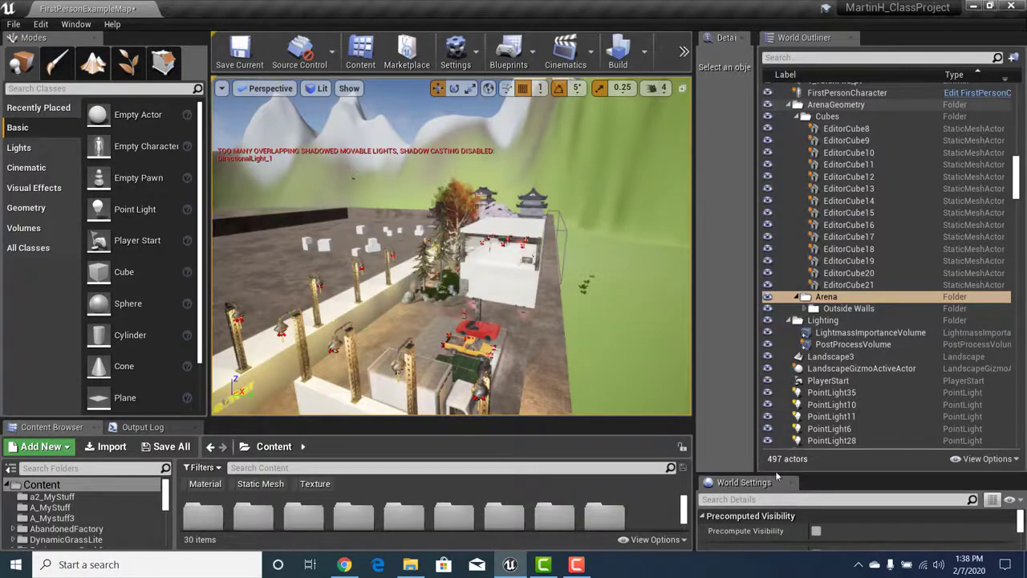
mouse_move(507, 295)
right_down()
mouse_move(409, 294)
mouse_move(561, 267)
mouse_move(521, 286)
right_up()
key(s)
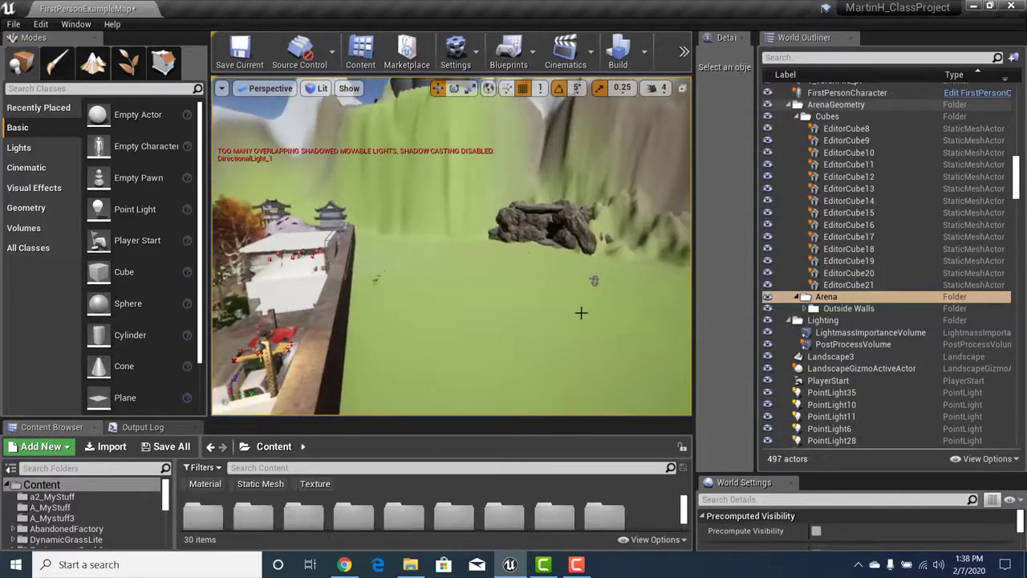
right_drag(593, 280, 413, 311)
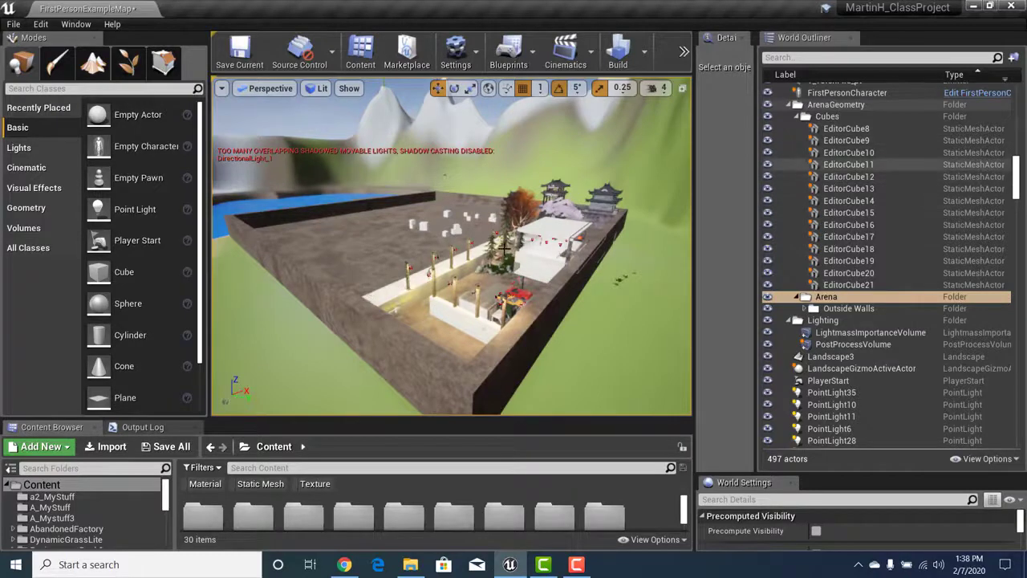
click(607, 188)
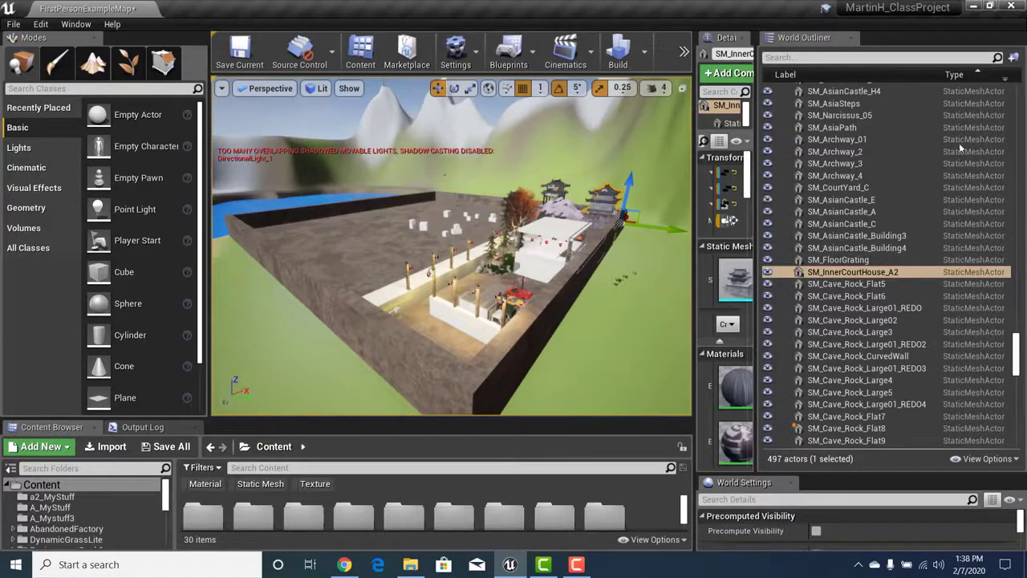
scroll(903, 249, down, 9)
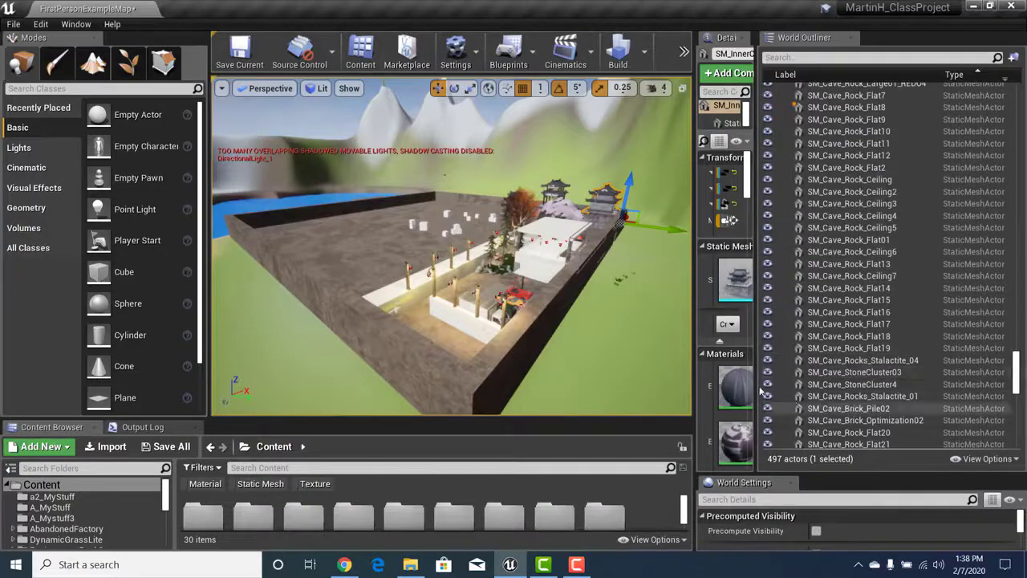
drag(1016, 371, 1010, 249)
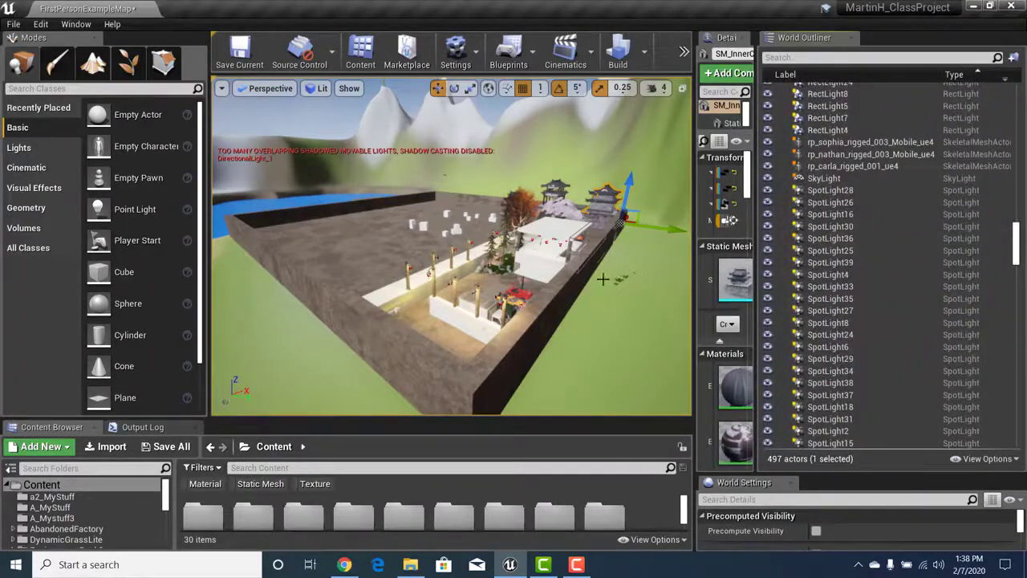
click(313, 309)
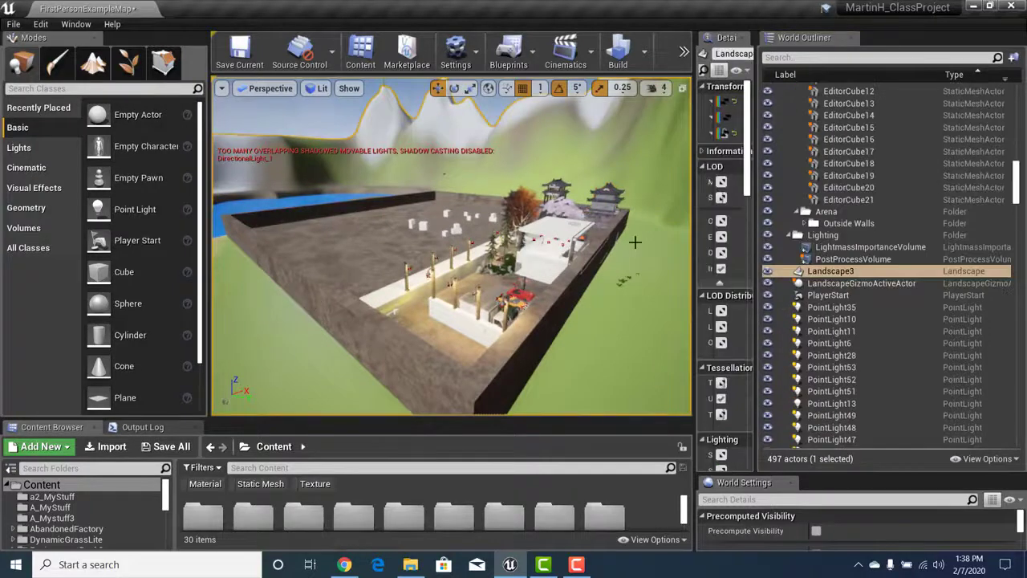
right_drag(566, 323, 642, 340)
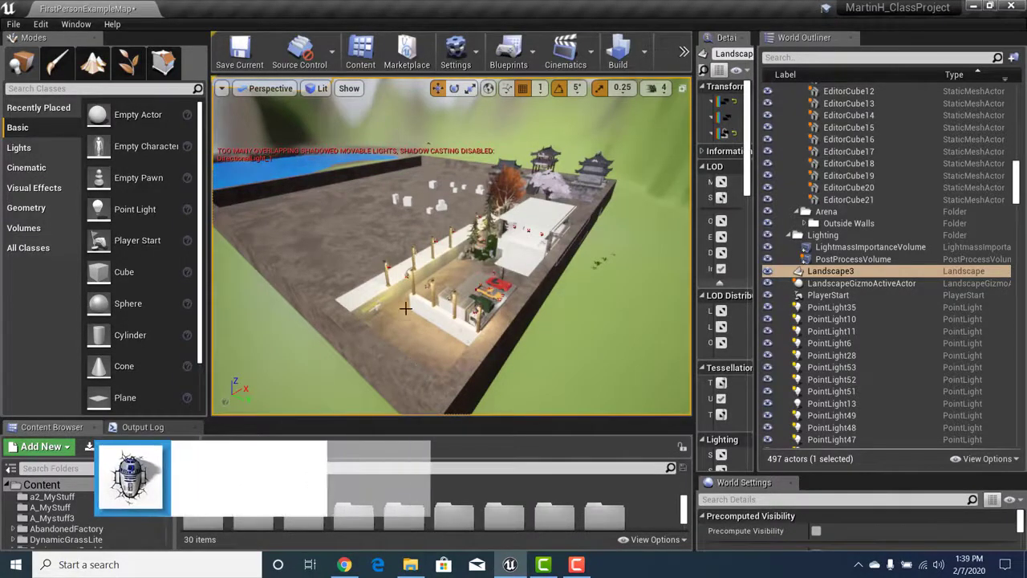
right_drag(405, 309, 421, 248)
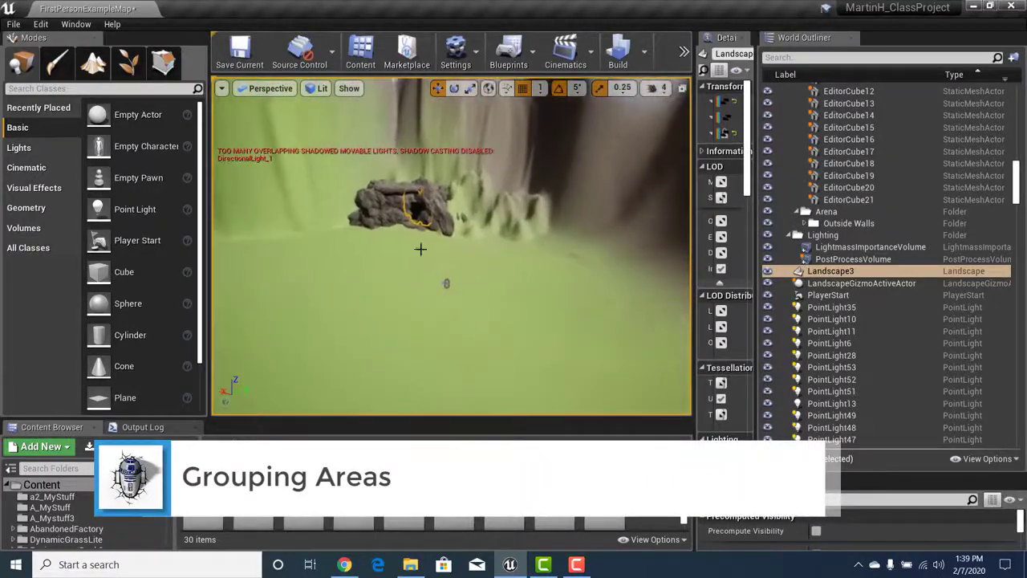
Set the viewport camera speed to 7 and fly out to view the whole landscape with its castle, cave and arena areas
click(657, 88)
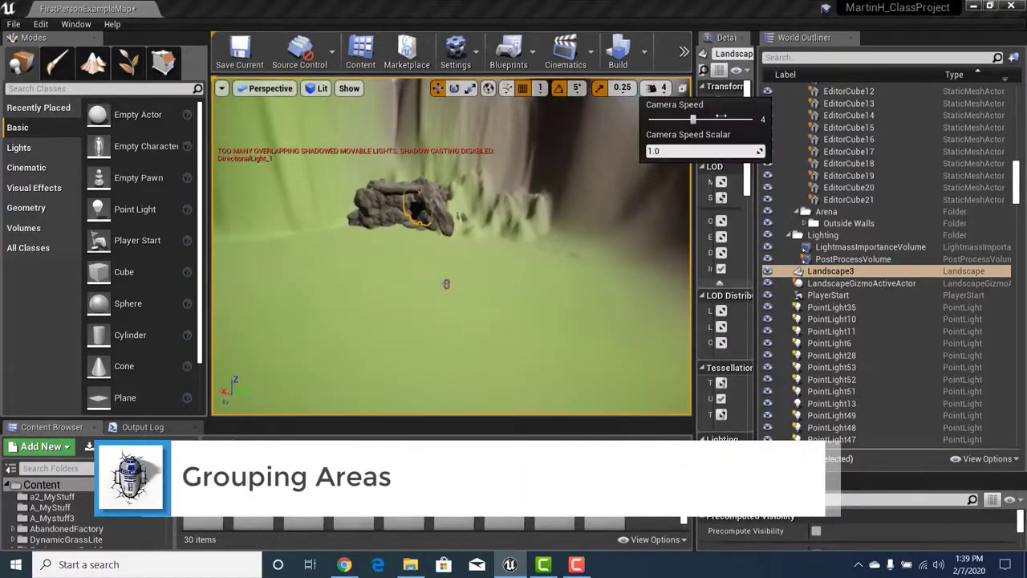
drag(721, 118, 739, 118)
right_drag(450, 281, 449, 208)
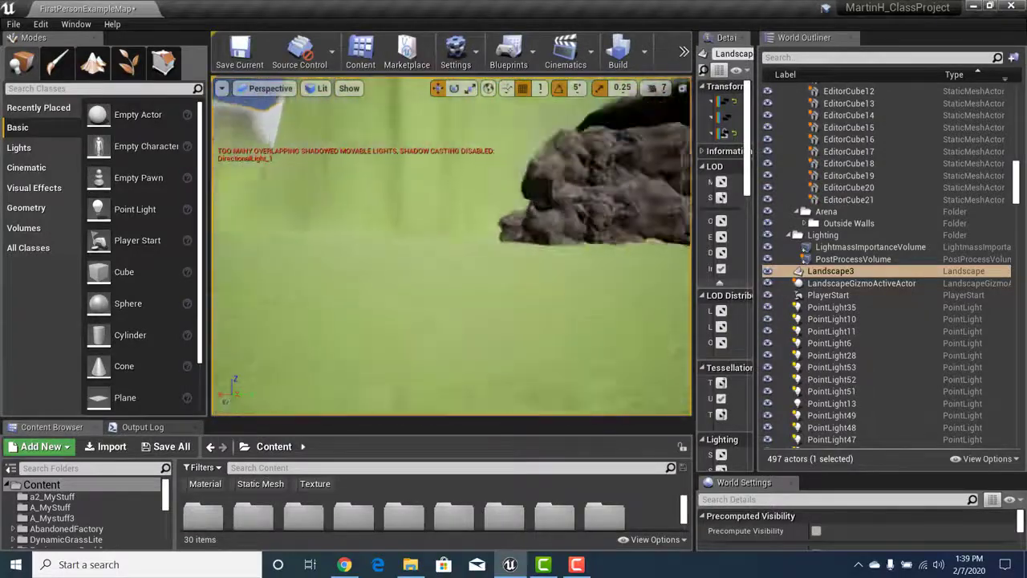
right_drag(450, 241, 449, 177)
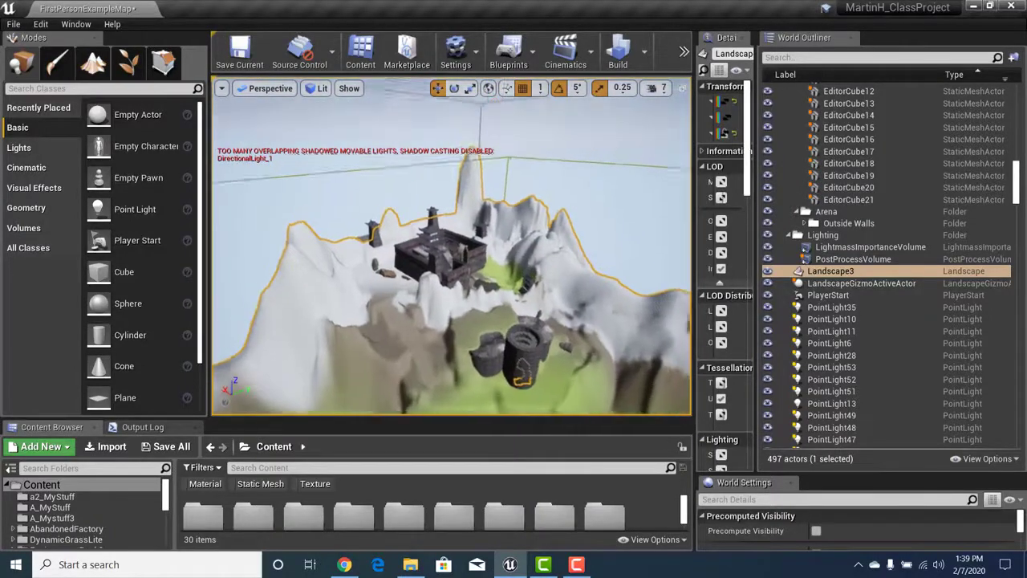
right_drag(452, 360, 471, 361)
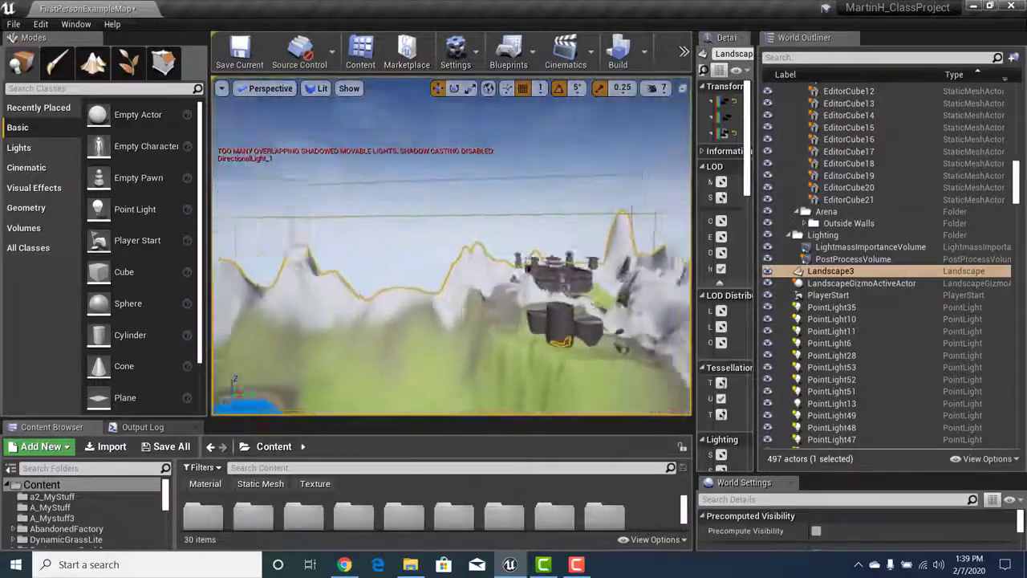
right_drag(420, 404, 420, 404)
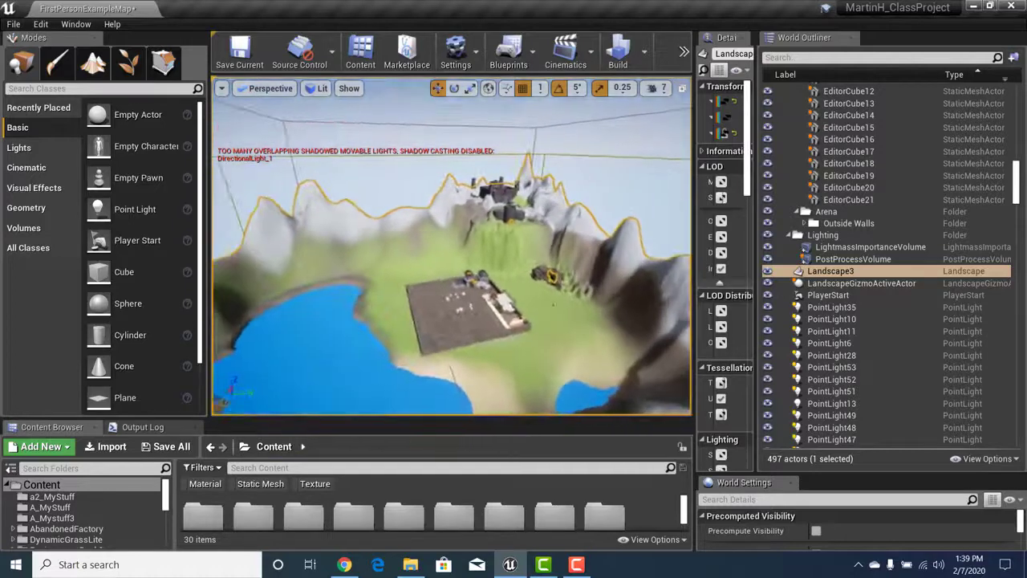
right_drag(417, 364, 417, 364)
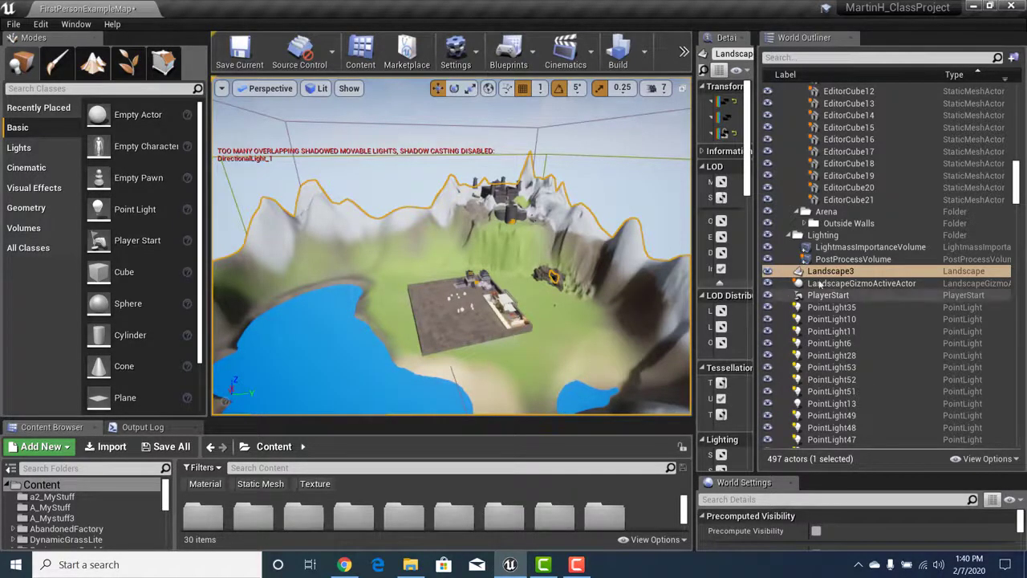
Select the actor Box Brush57 and sort the level's actor list by label
scroll(891, 281, up, 7)
scroll(890, 281, up, 5)
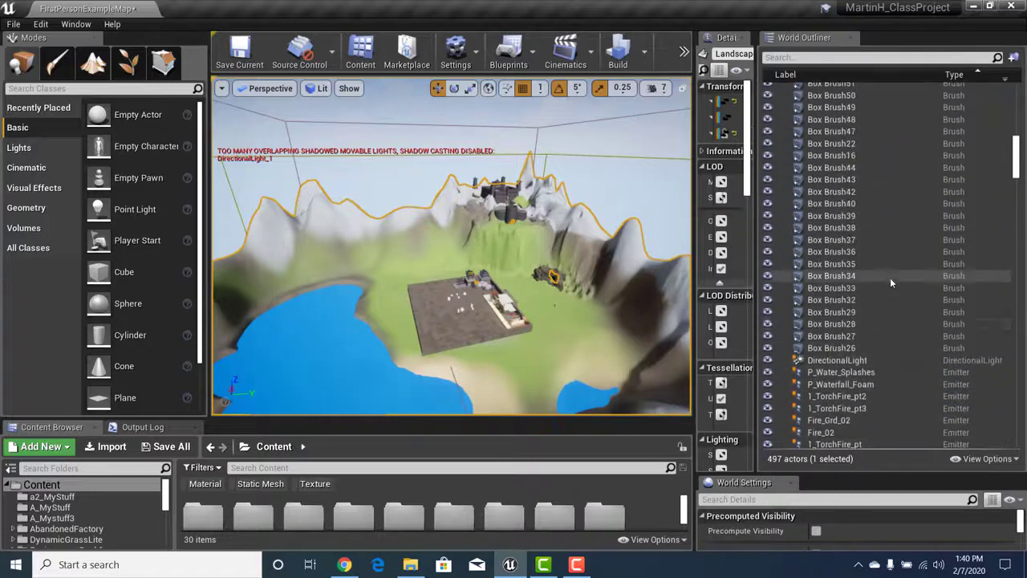
scroll(883, 256, up, 5)
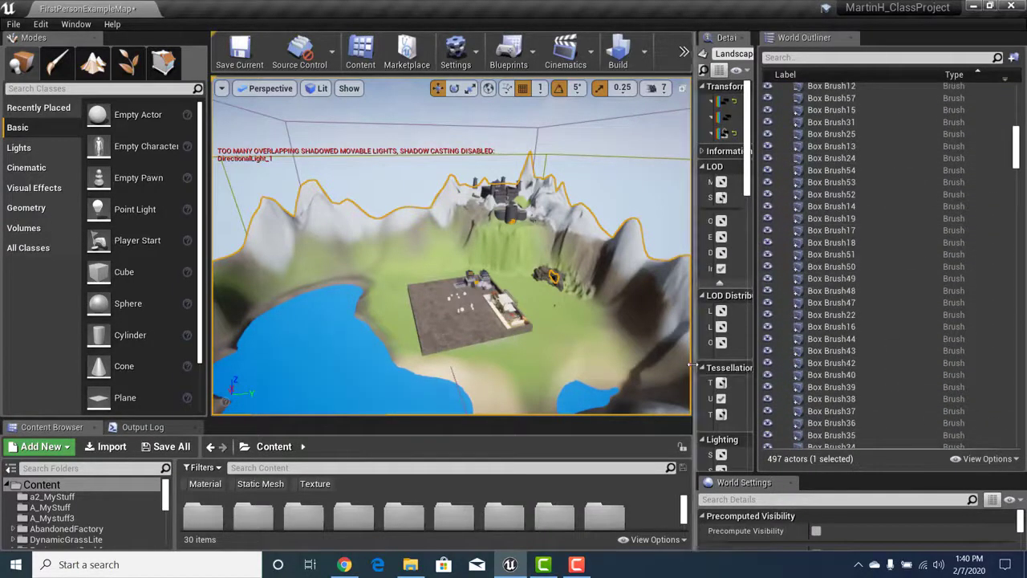
scroll(899, 160, up, 3)
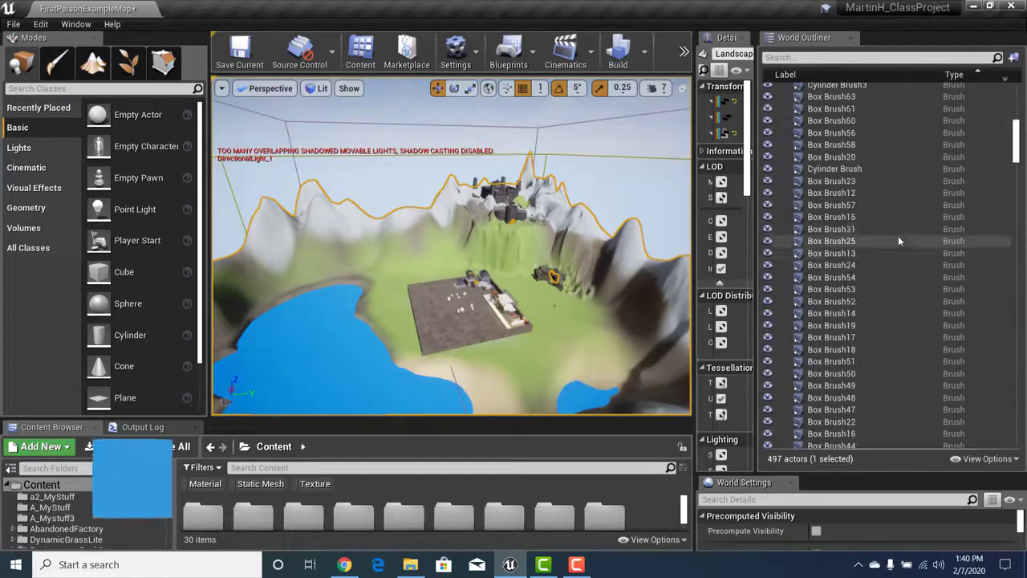
right_click(996, 205)
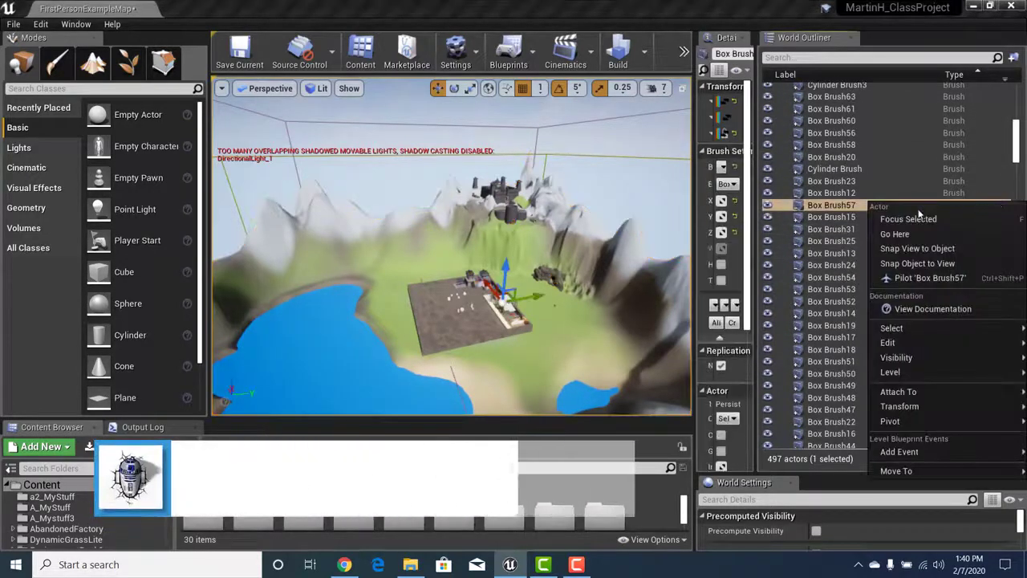
key(Escape)
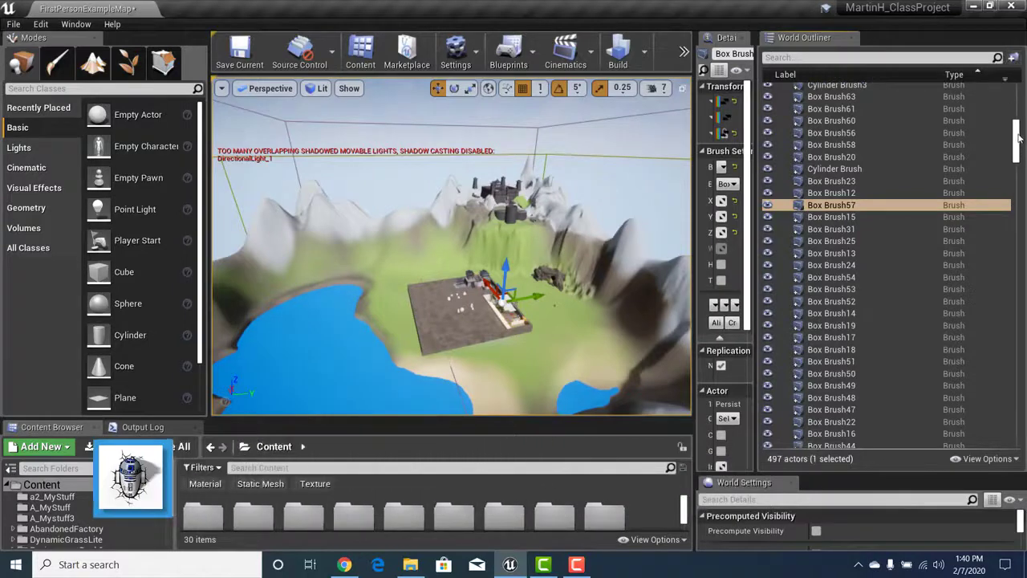
drag(1015, 143, 1017, 97)
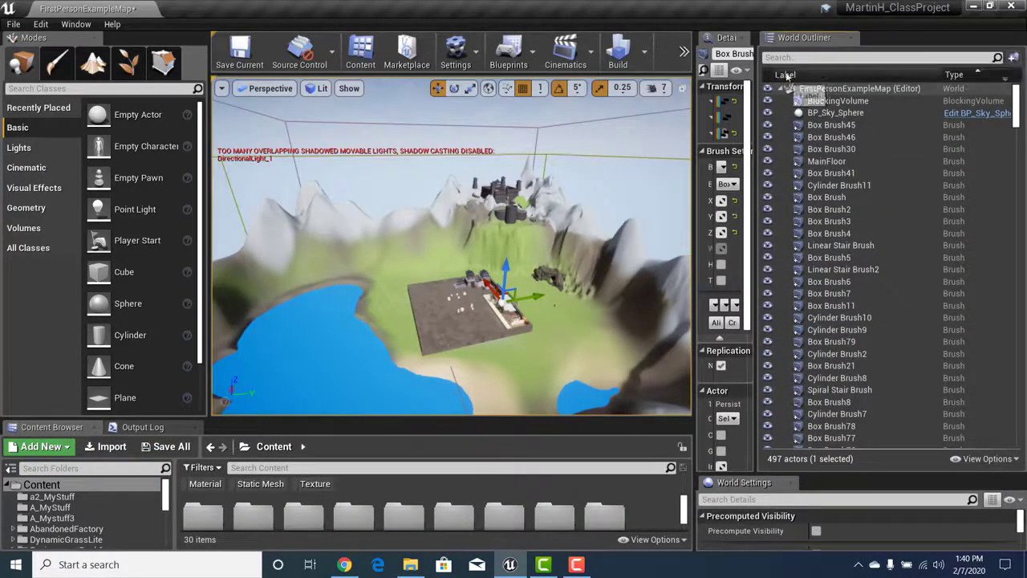
click(786, 76)
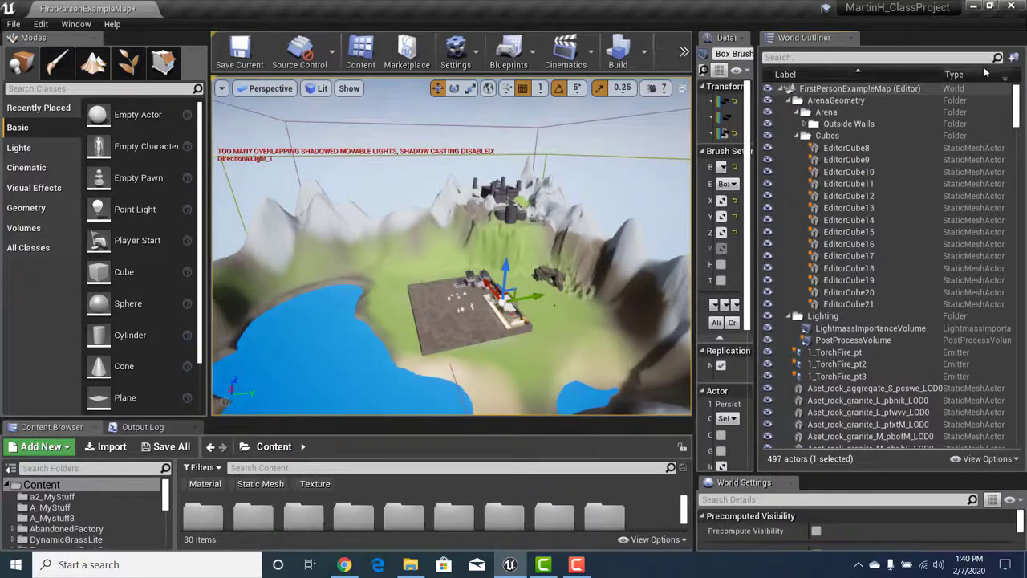
Create an actor folder from the selected brush and name it "Area 1Starting Area"
click(1015, 58)
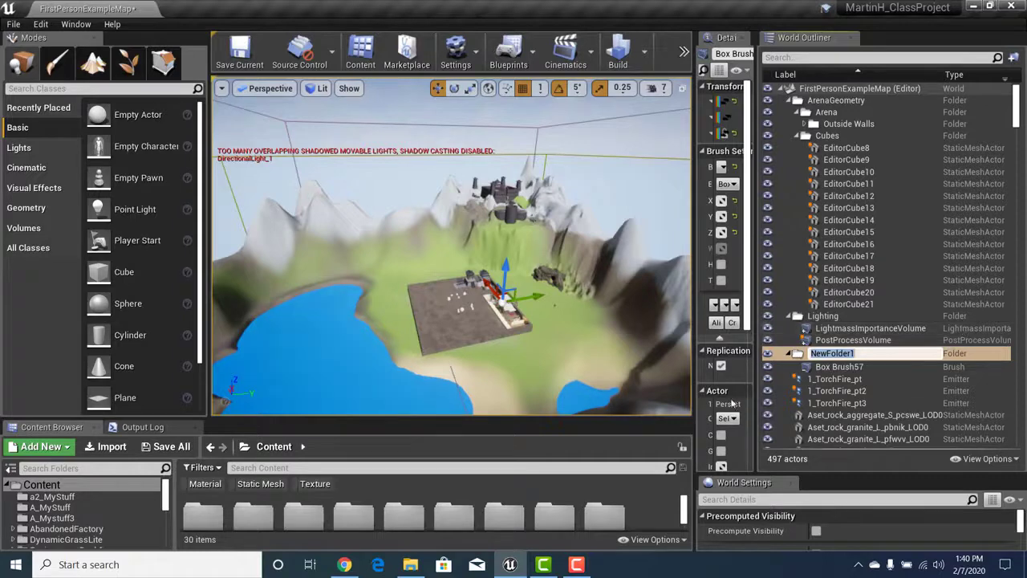
key(BackSpace)
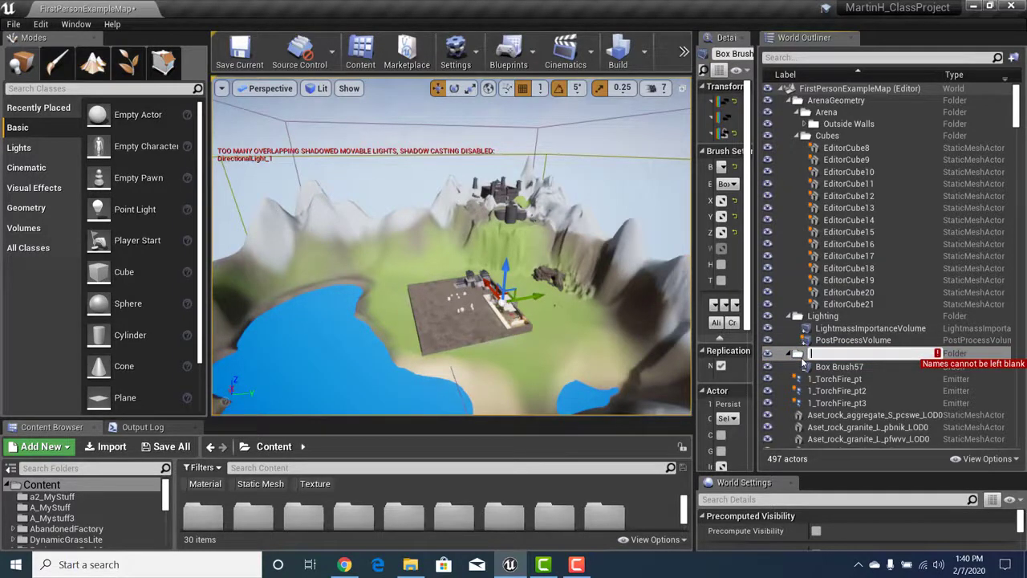
text(Area 1Starting)
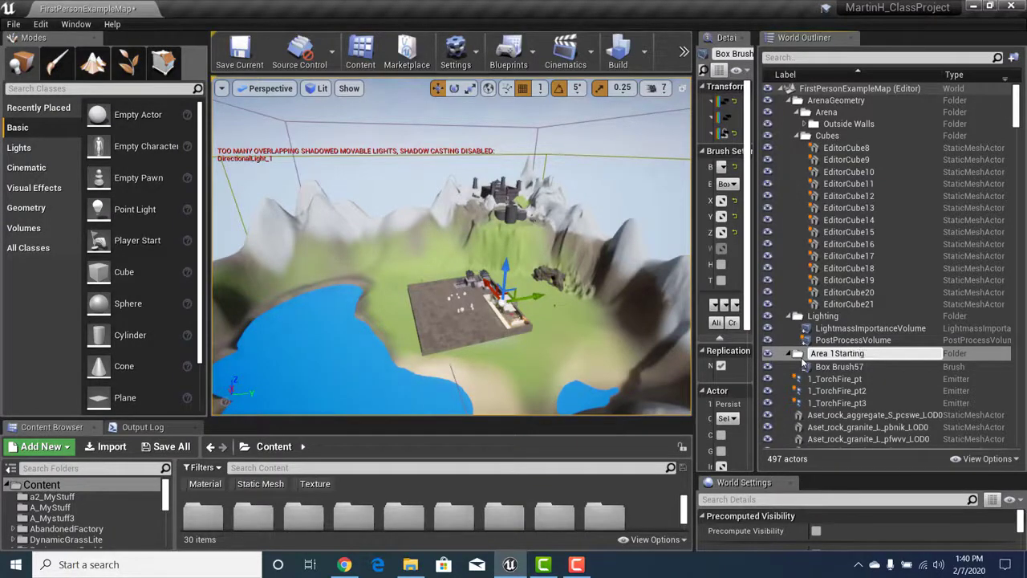
click(790, 353)
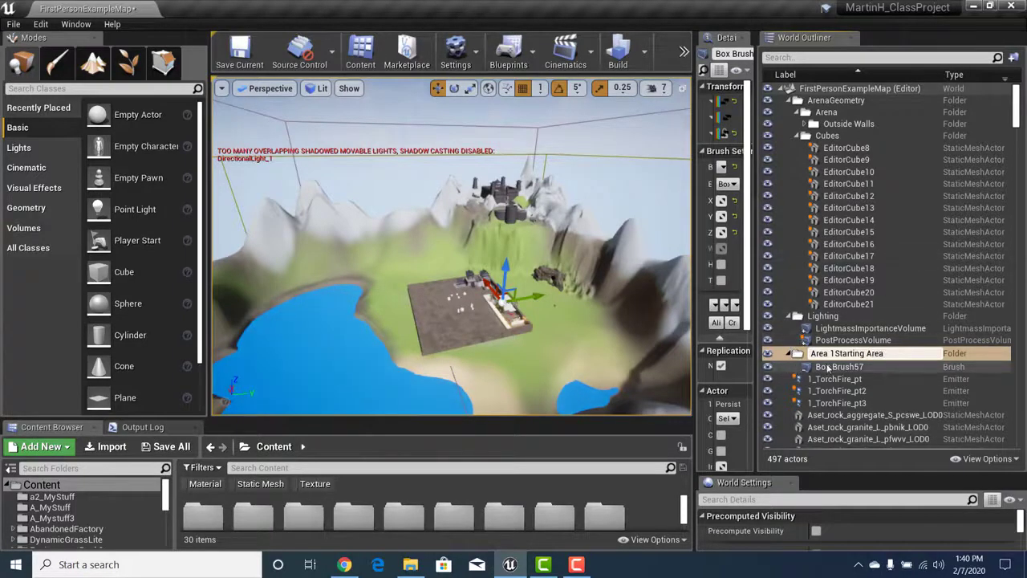
key(Return)
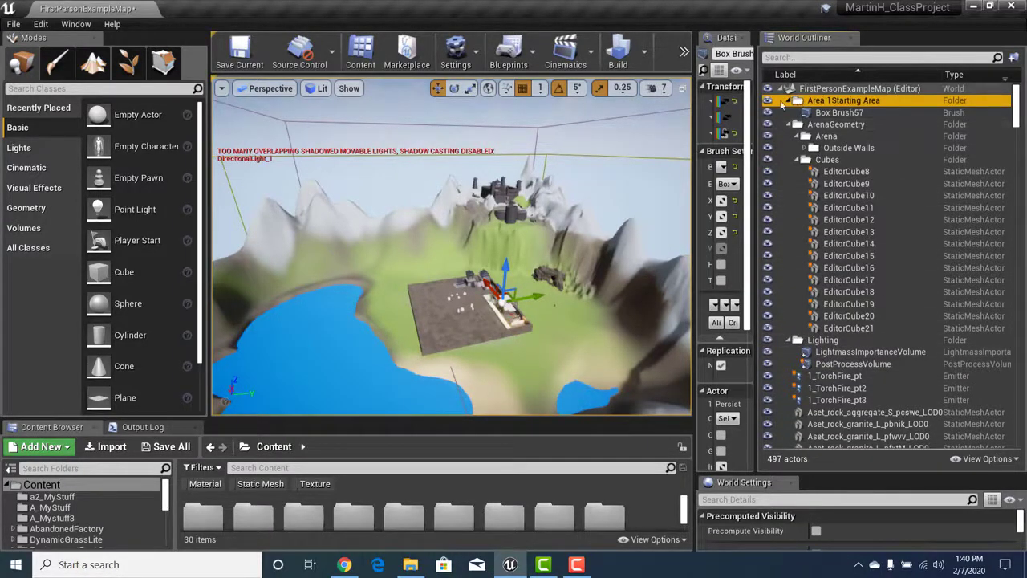
Collapse the Area 1Starting Area, ArenaGeometry and Lighting folders and look through the remaining ungrouped actors
click(789, 100)
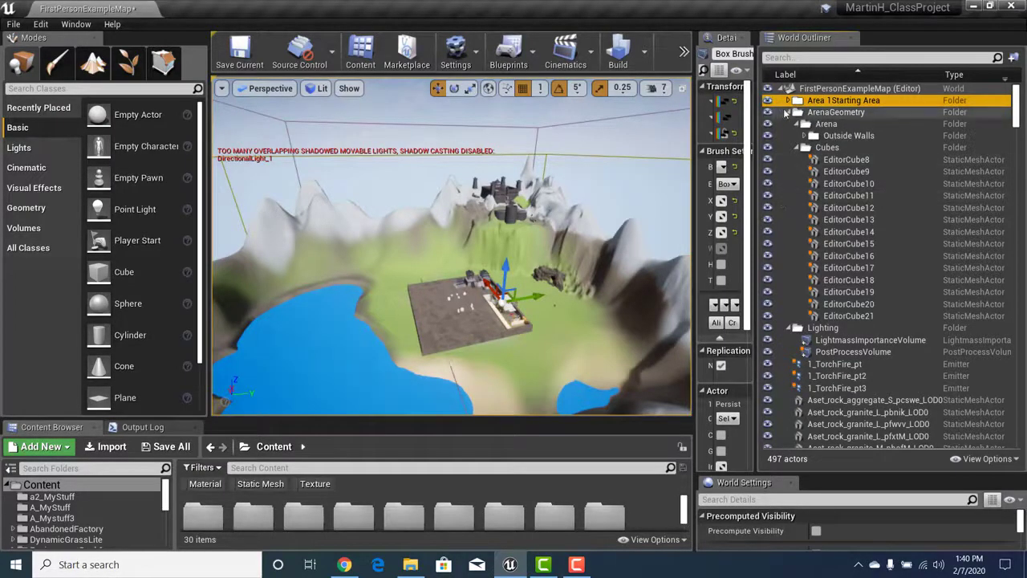
click(790, 112)
click(790, 124)
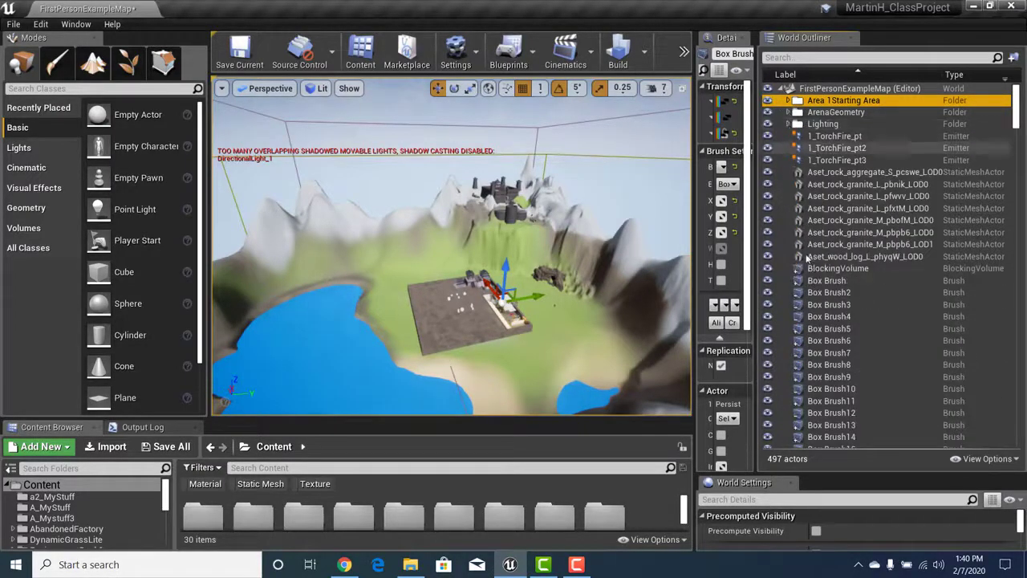
scroll(806, 257, down, 3)
scroll(807, 257, down, 3)
mouse_move(1016, 117)
mouse_down()
mouse_move(1016, 415)
mouse_move(1015, 100)
mouse_up()
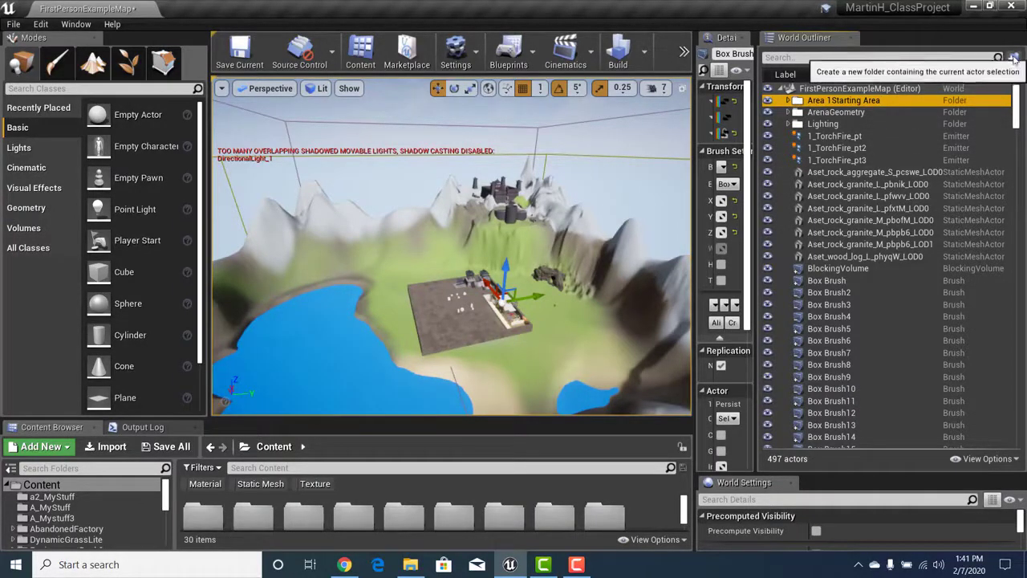
Select the FirstPersonExampleMap world entry and show its map asset in the enlarged content area under FirstPersonBP/Maps
click(783, 88)
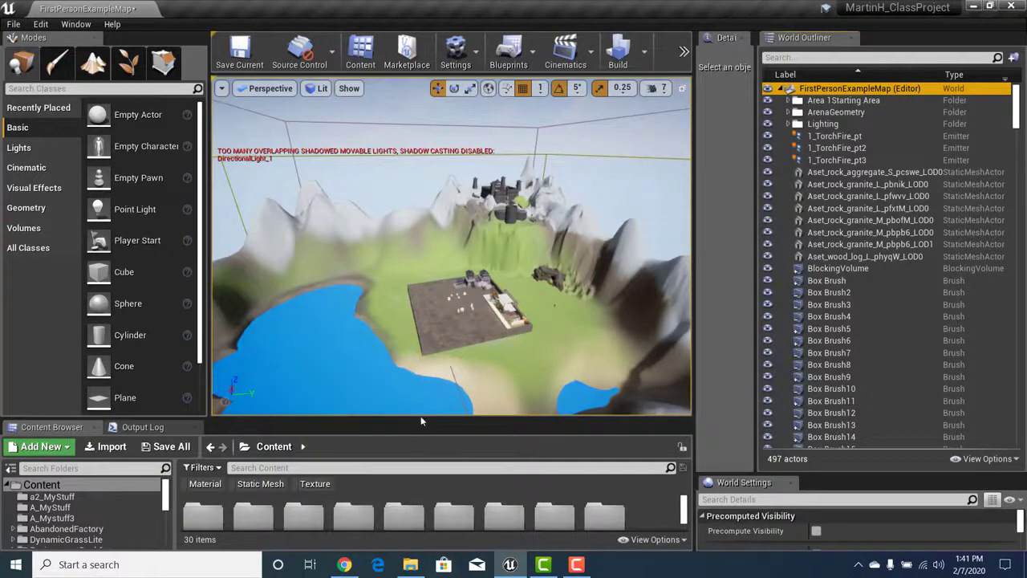
drag(420, 416, 405, 304)
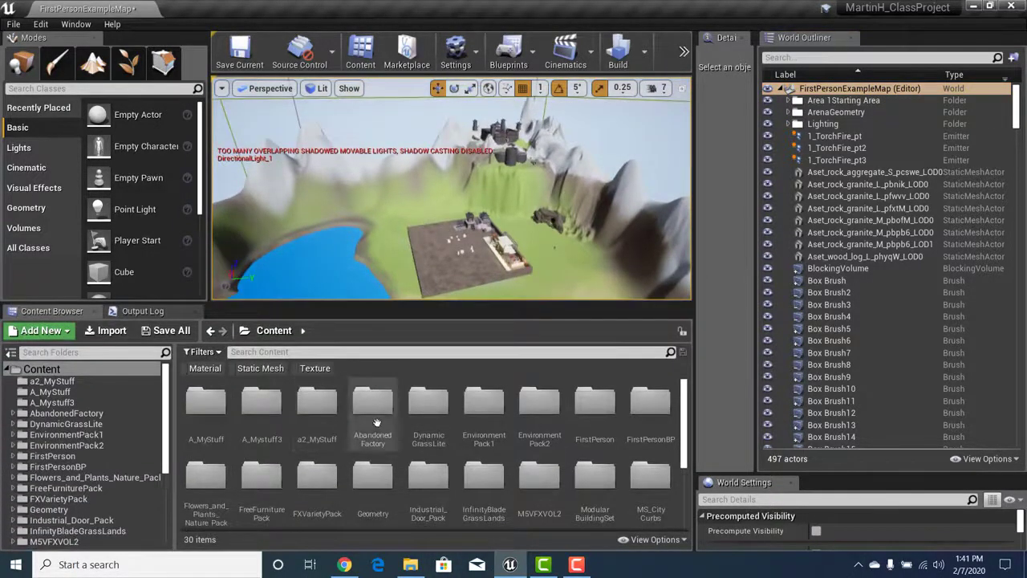
double_click(652, 410)
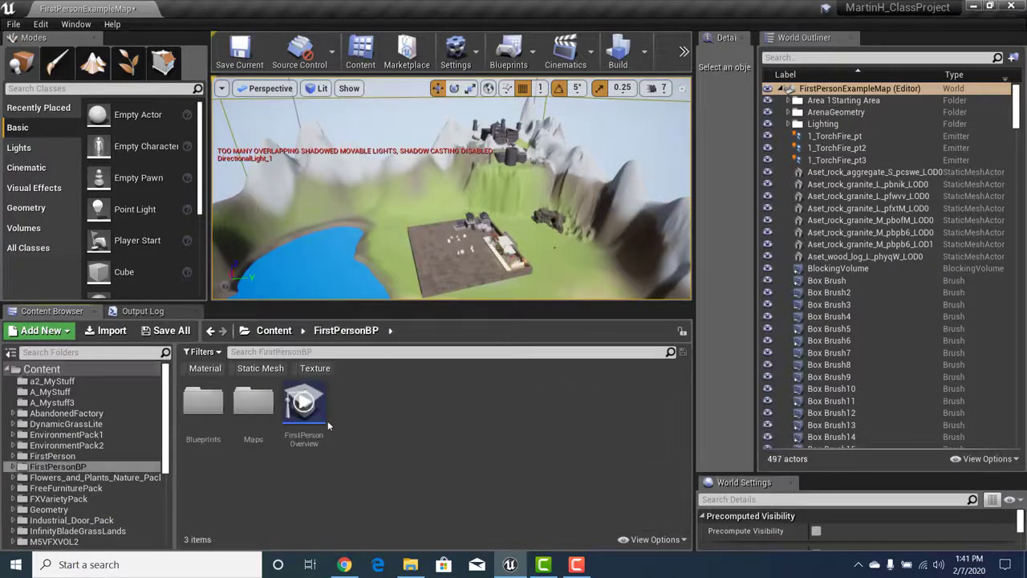
double_click(253, 403)
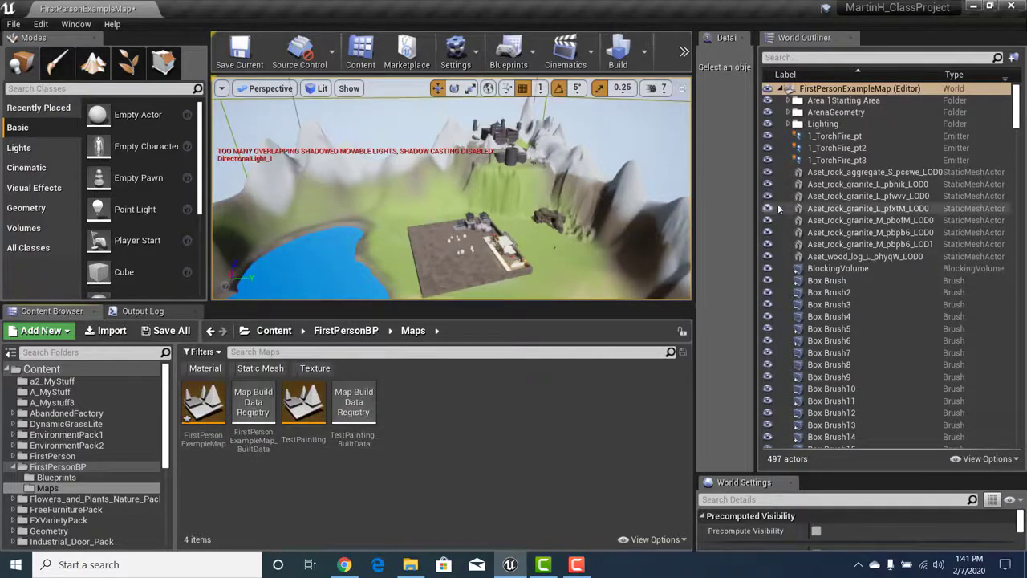
click(819, 90)
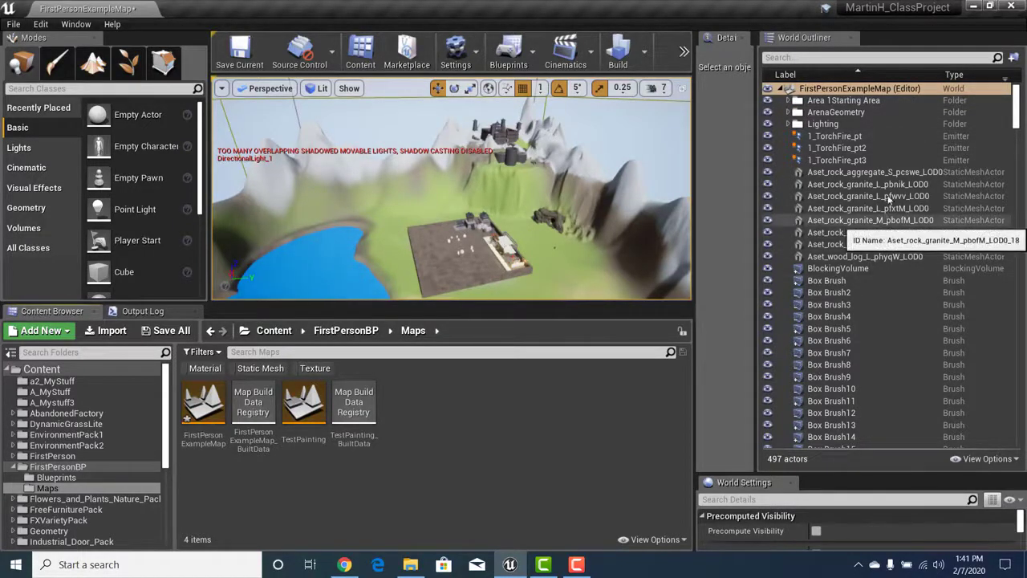
Create a new folder directly under the FirstPersonExampleMap world entry and name it "Area 2 Cave"
click(835, 100)
click(802, 89)
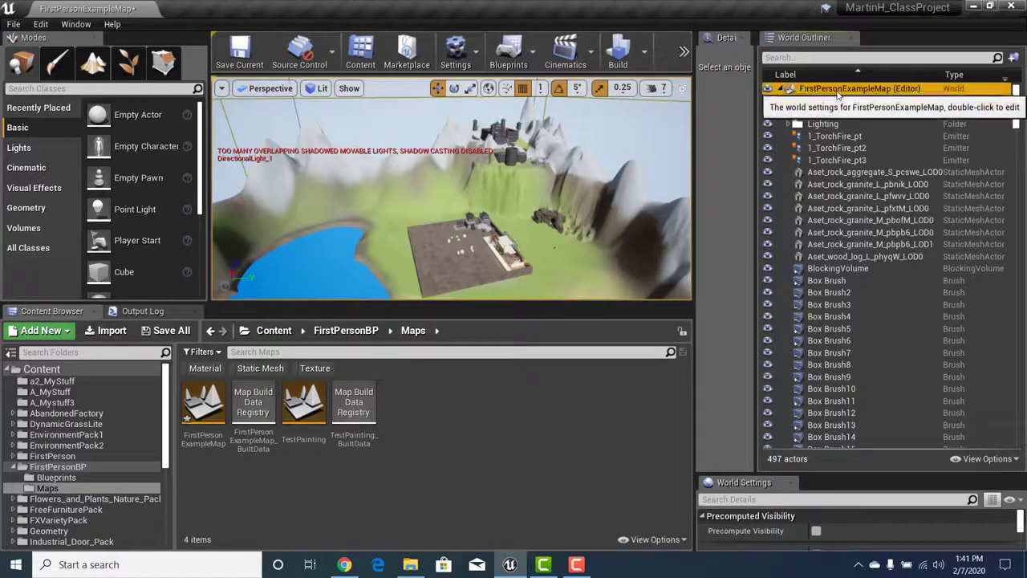
click(1013, 57)
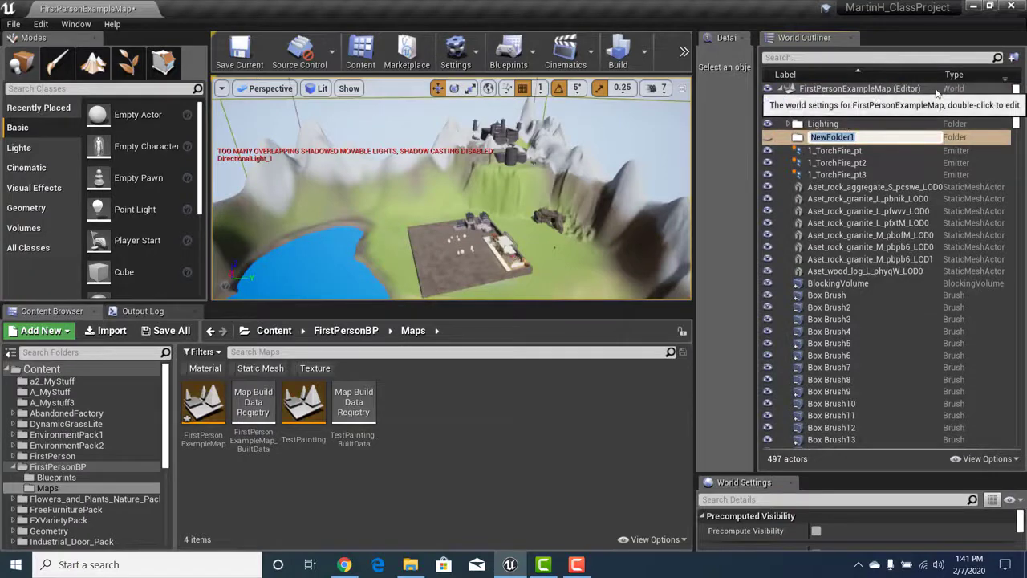
key(BackSpace)
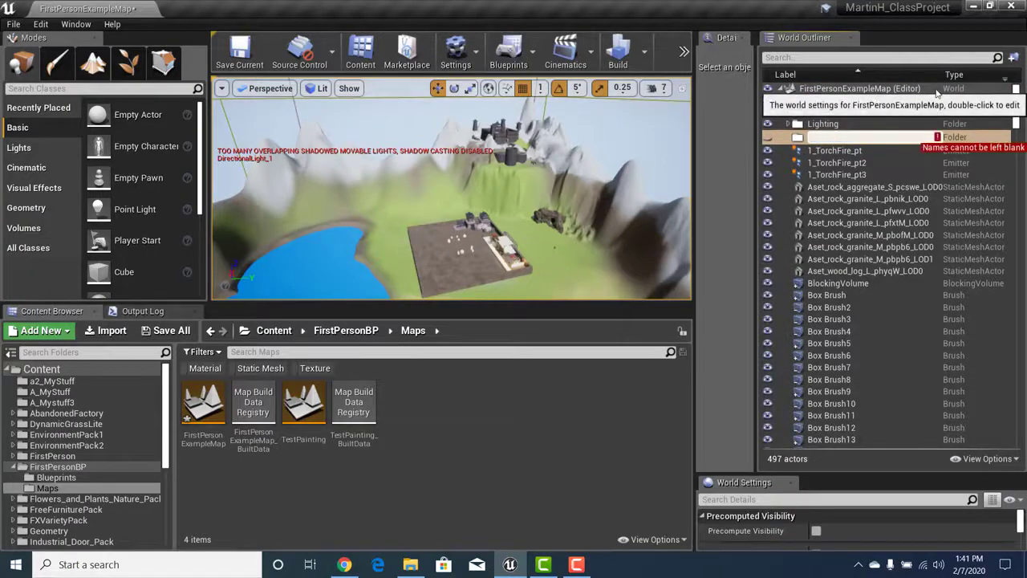
text(CaV)
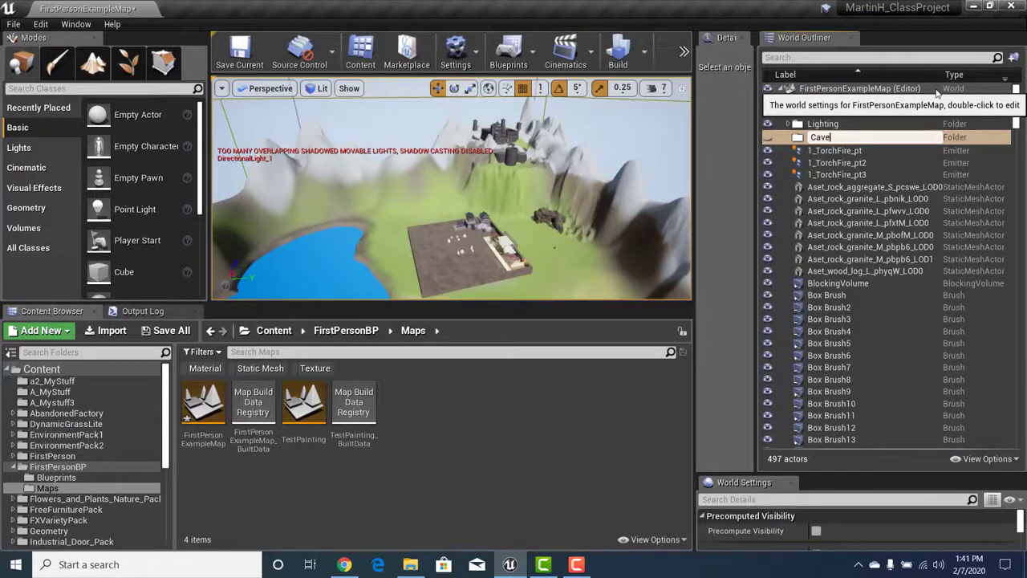
key(BackSpace)
text(Area 2)
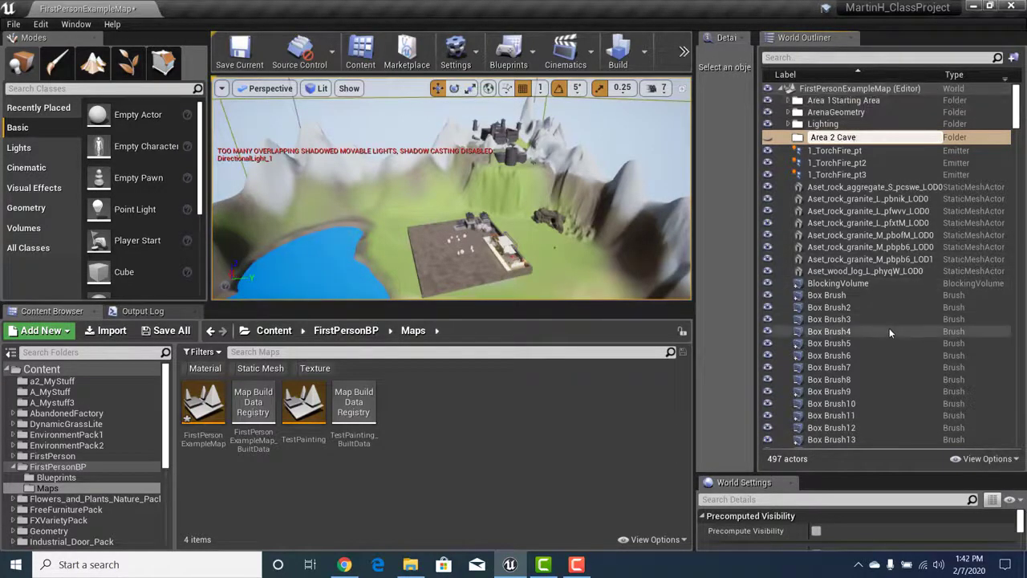
key(Return)
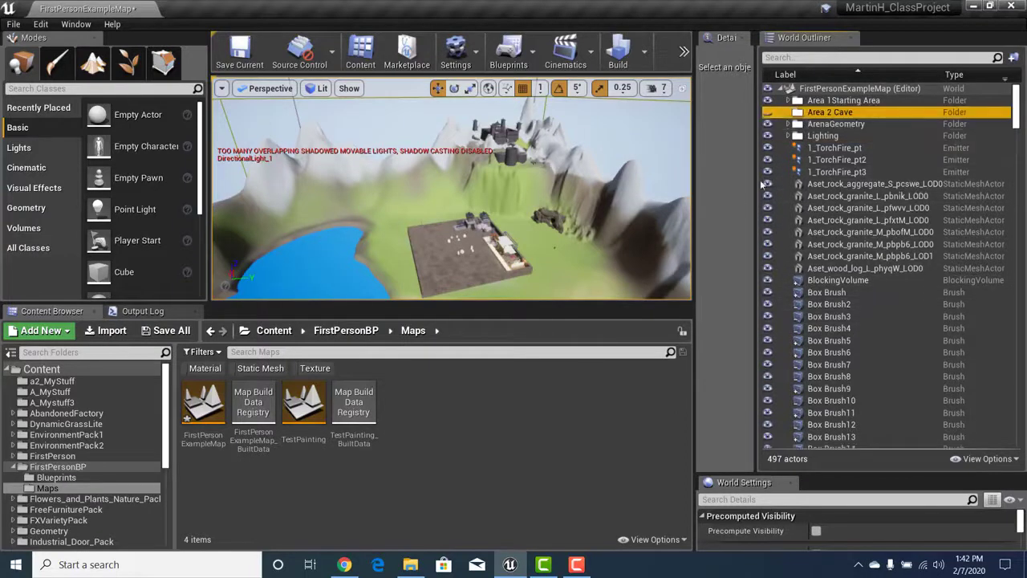
Inspect the contents of the Area 1Starting Area folder by selecting Box Brush57 inside it, and collapse the folder again
click(789, 101)
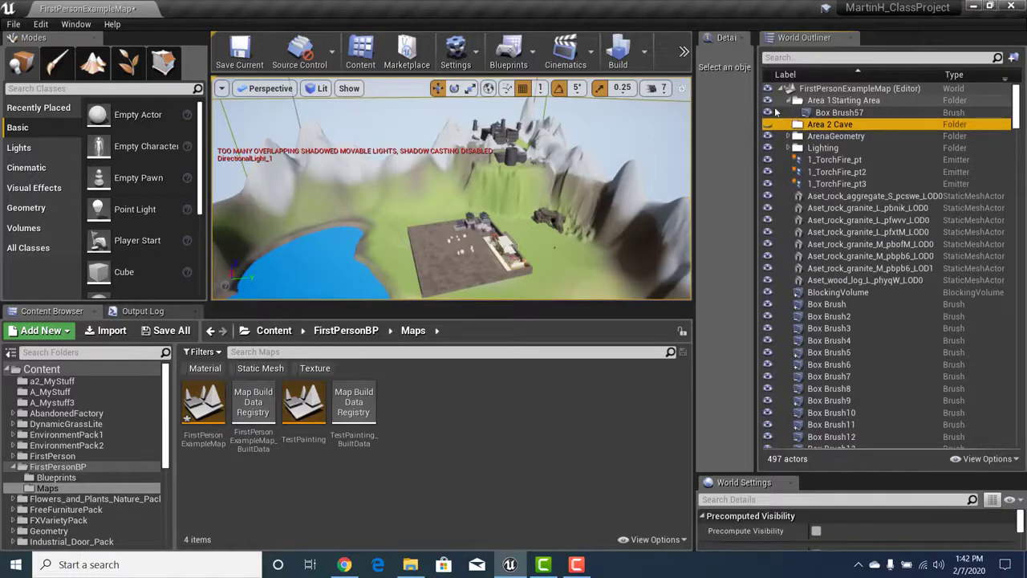
click(789, 100)
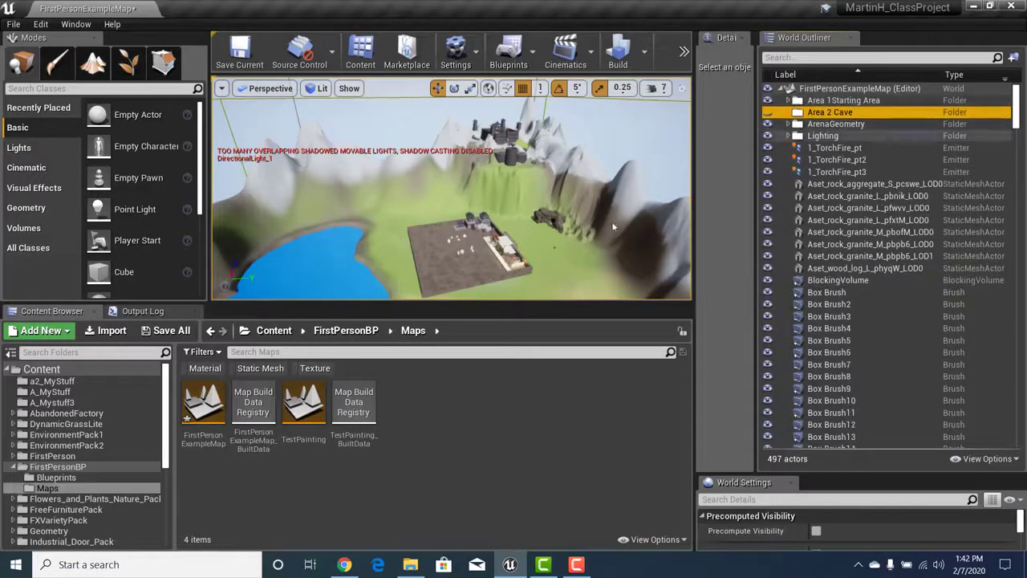
click(789, 101)
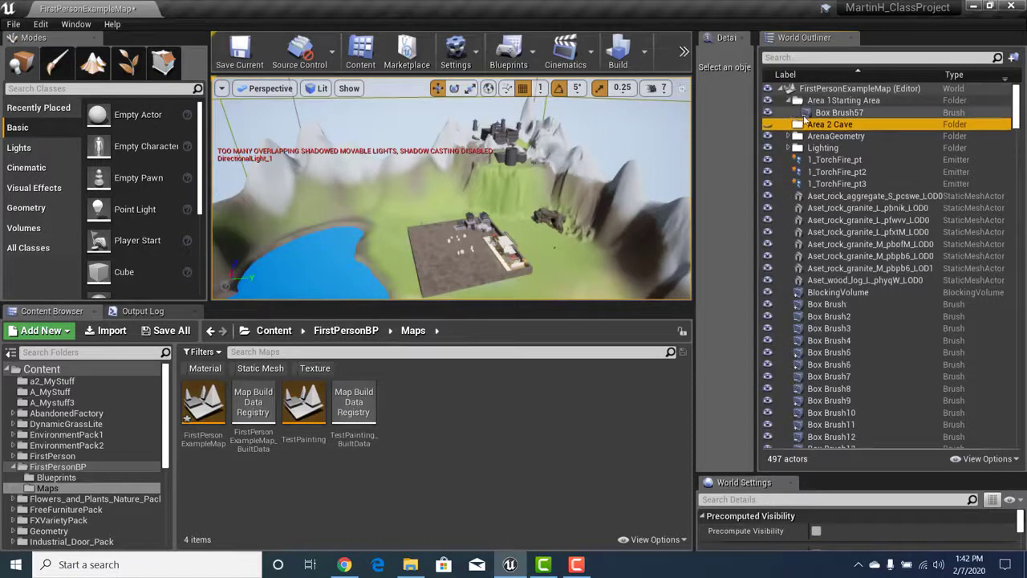
click(817, 115)
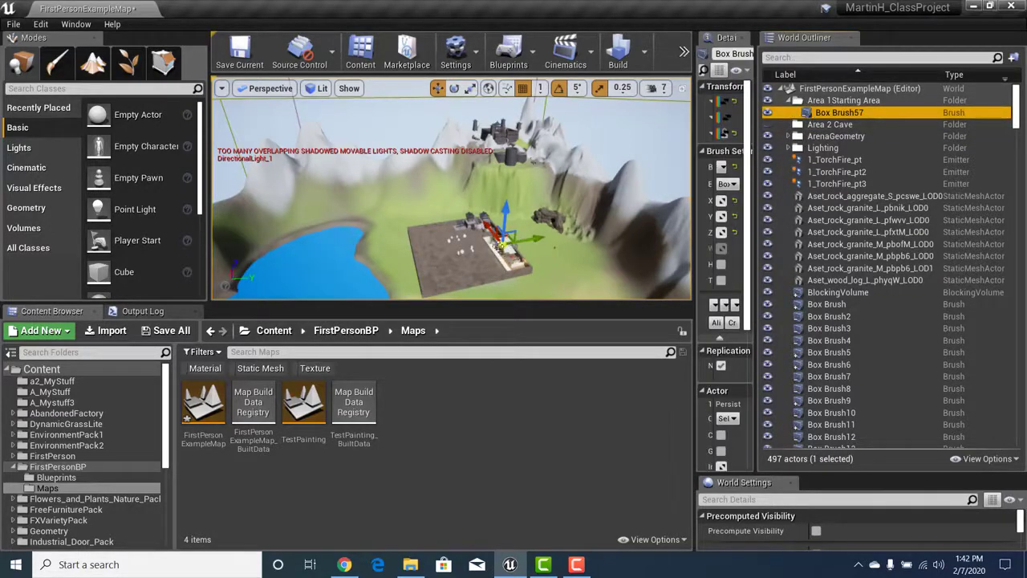
click(789, 101)
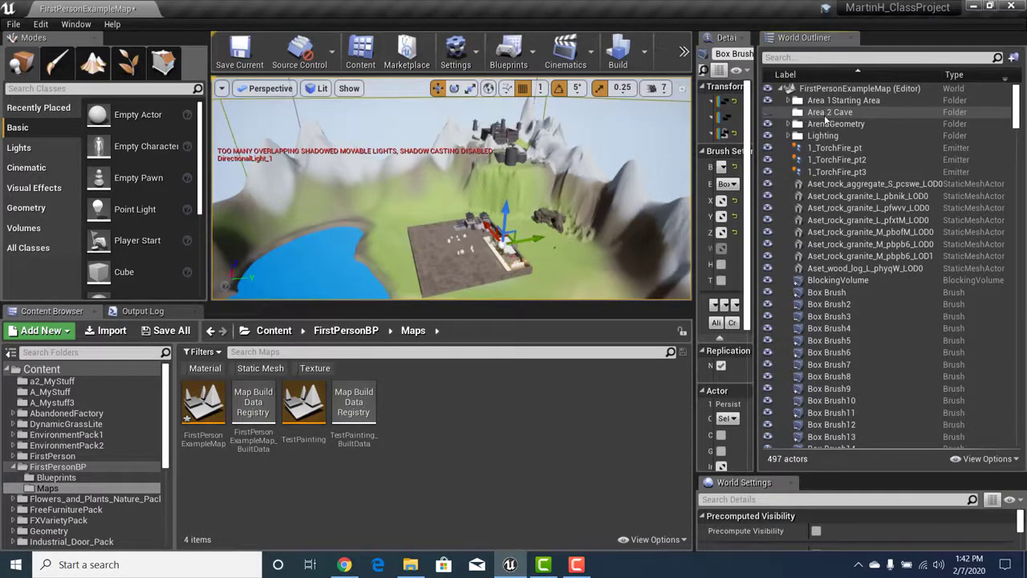
click(768, 116)
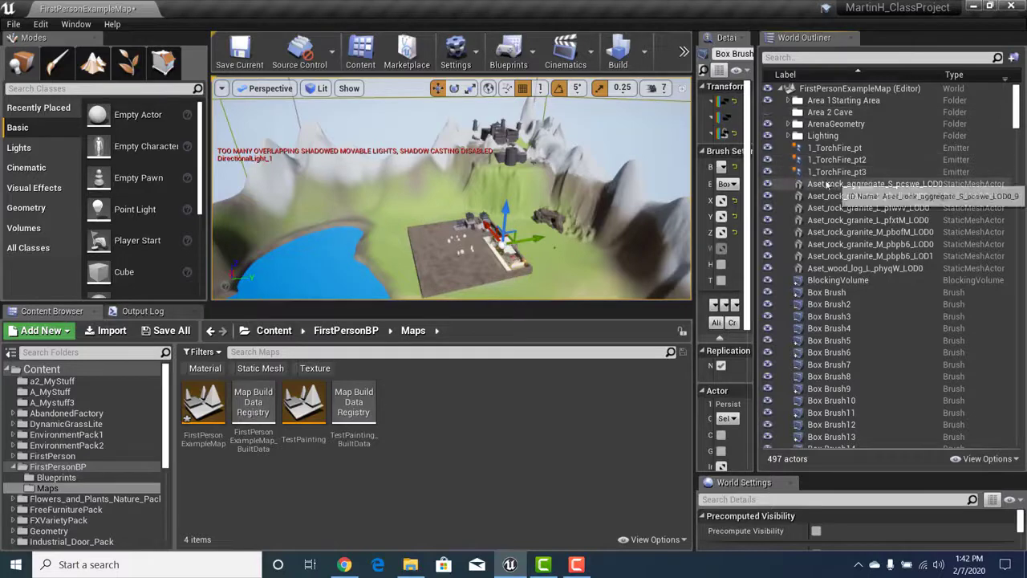
Move the cave mesh SM_Cave_Rock_CurvedWall into the existing Area 2 Cave folder and collapse that folder
click(559, 225)
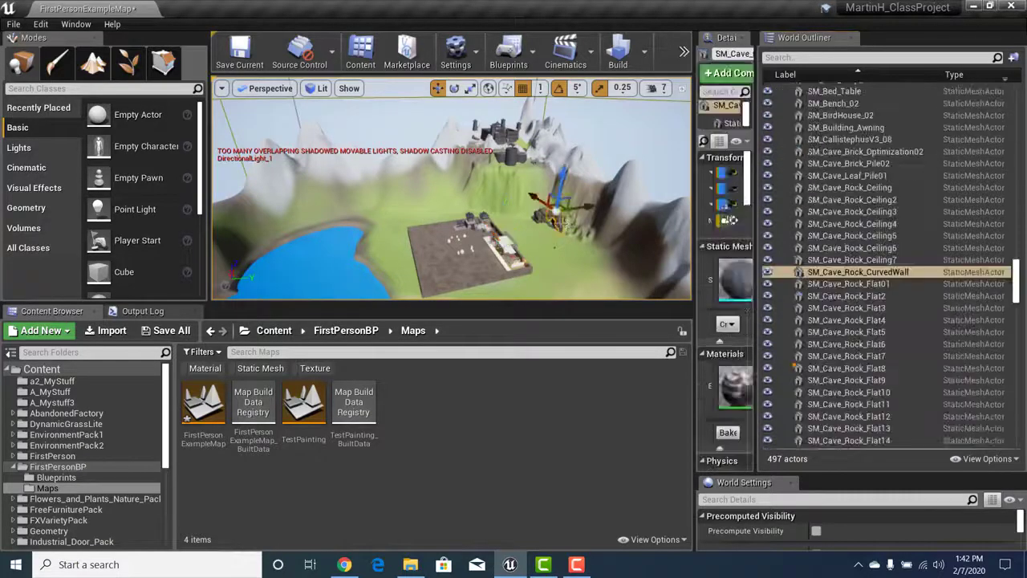
right_click(858, 272)
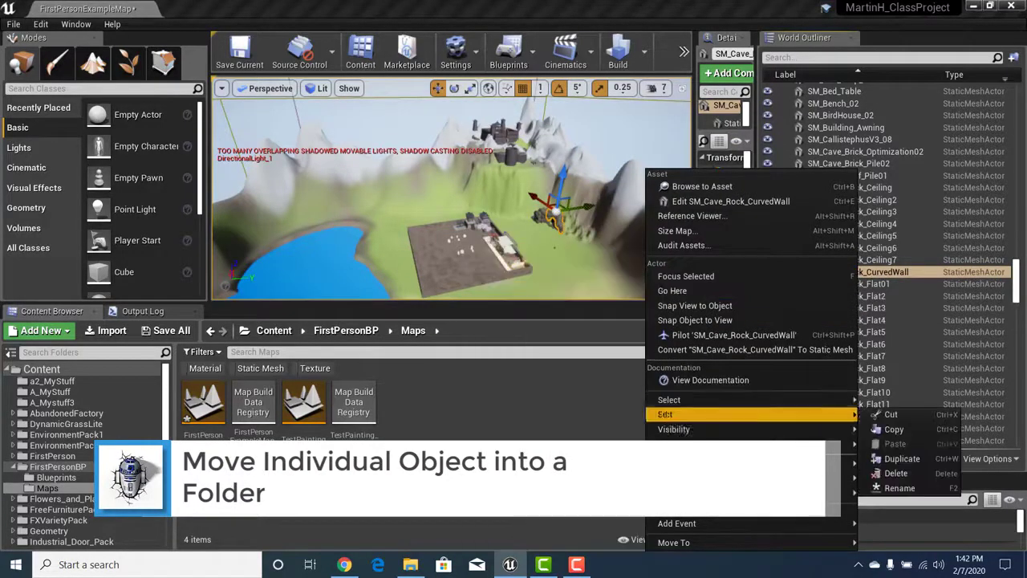
mouse_move(769, 546)
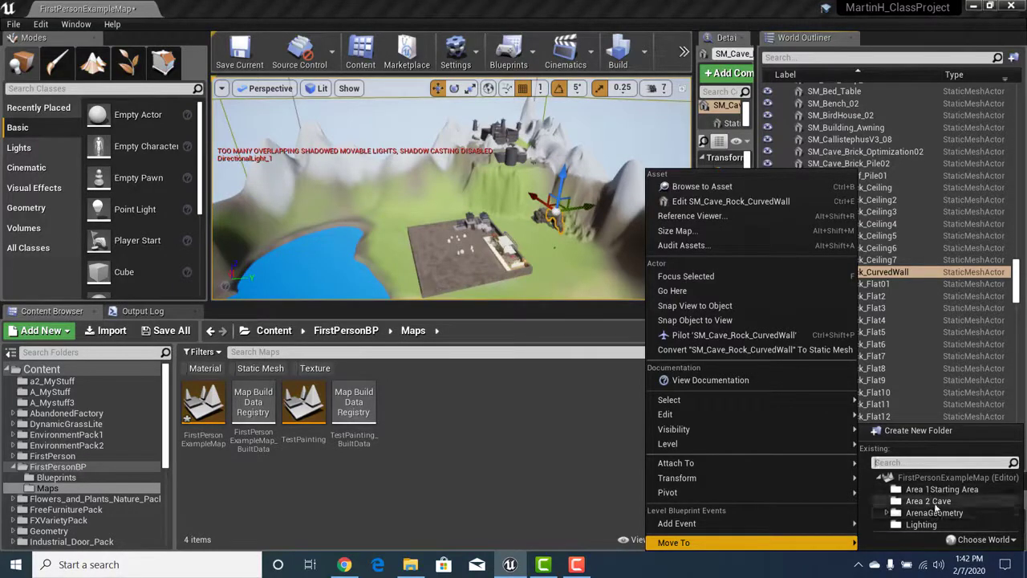
click(931, 502)
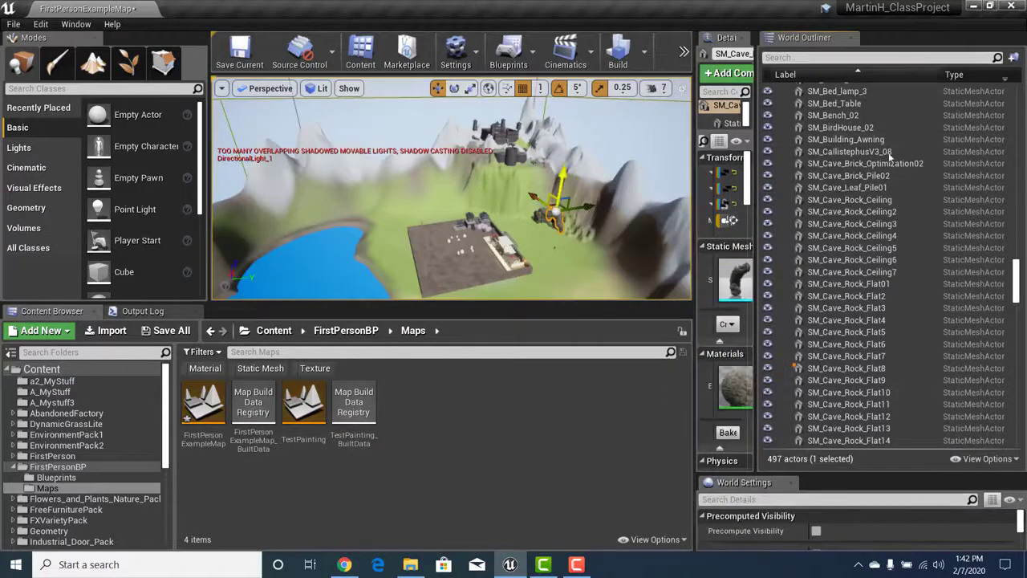
drag(1015, 265, 1016, 95)
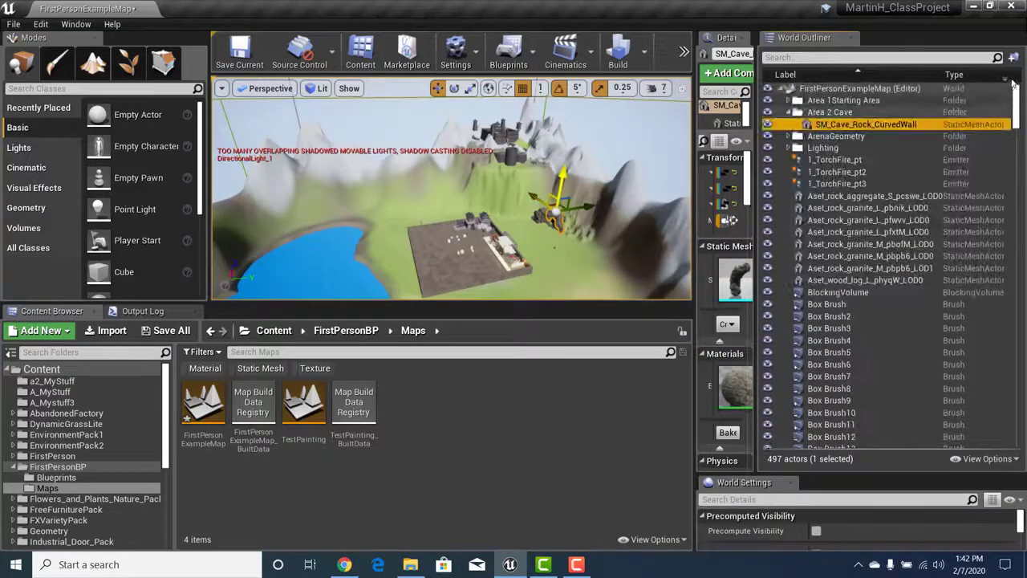
click(789, 112)
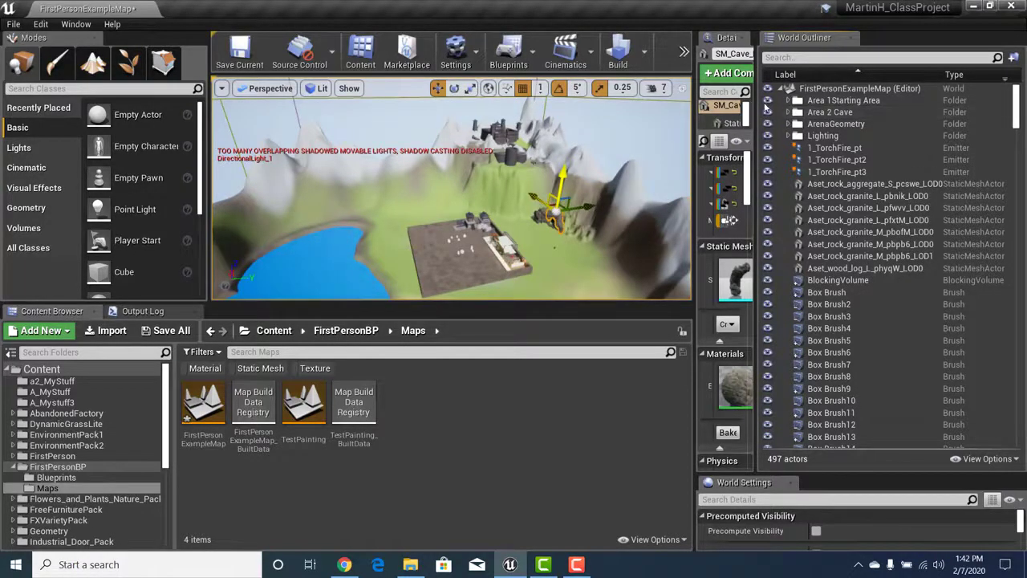
Toggle the visibility of the Area 2 Cave folder off and on to check which object it controls, leaving it shown
click(768, 112)
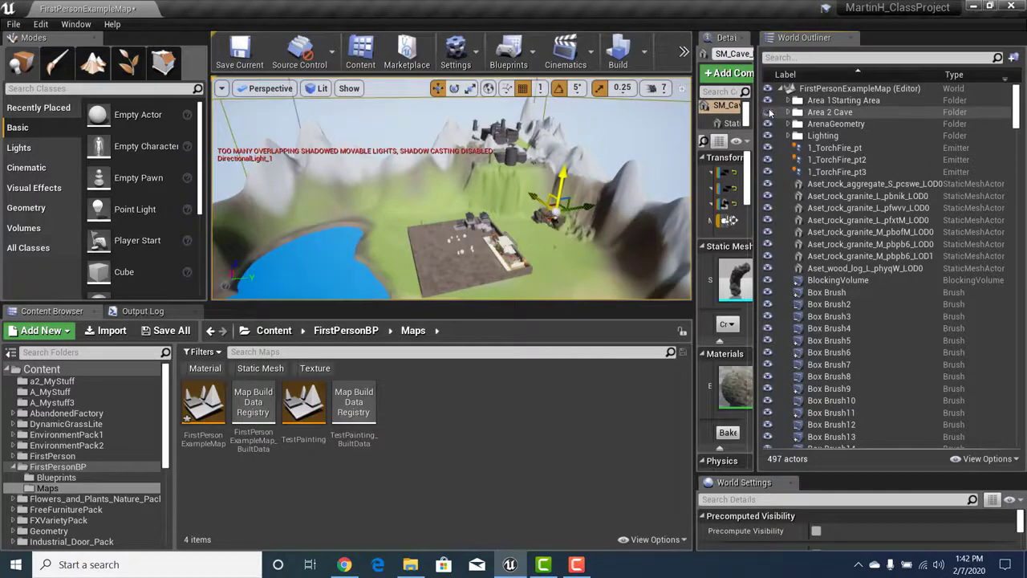
click(768, 113)
click(768, 113)
click(769, 112)
click(768, 112)
click(768, 113)
click(788, 112)
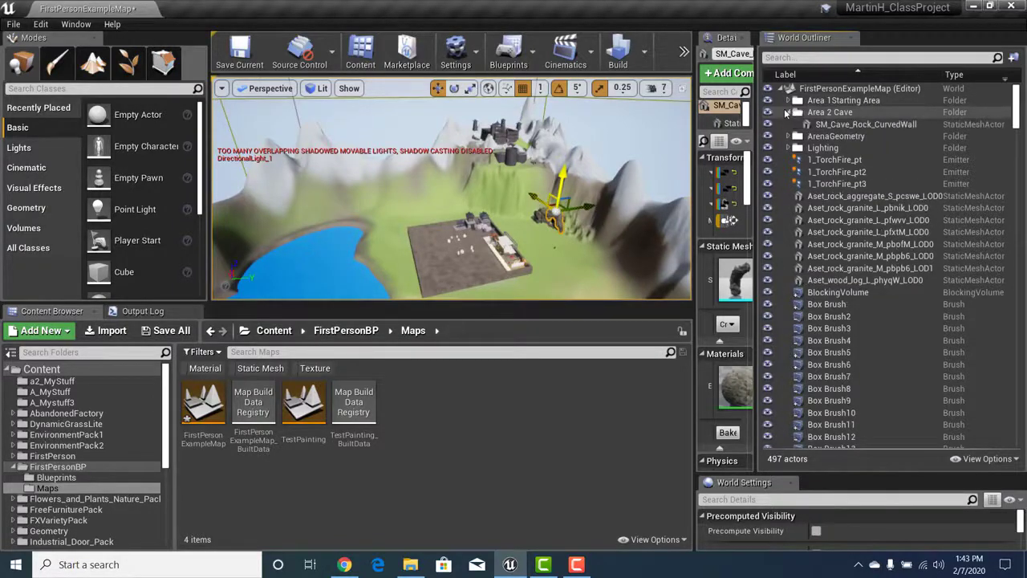
click(788, 112)
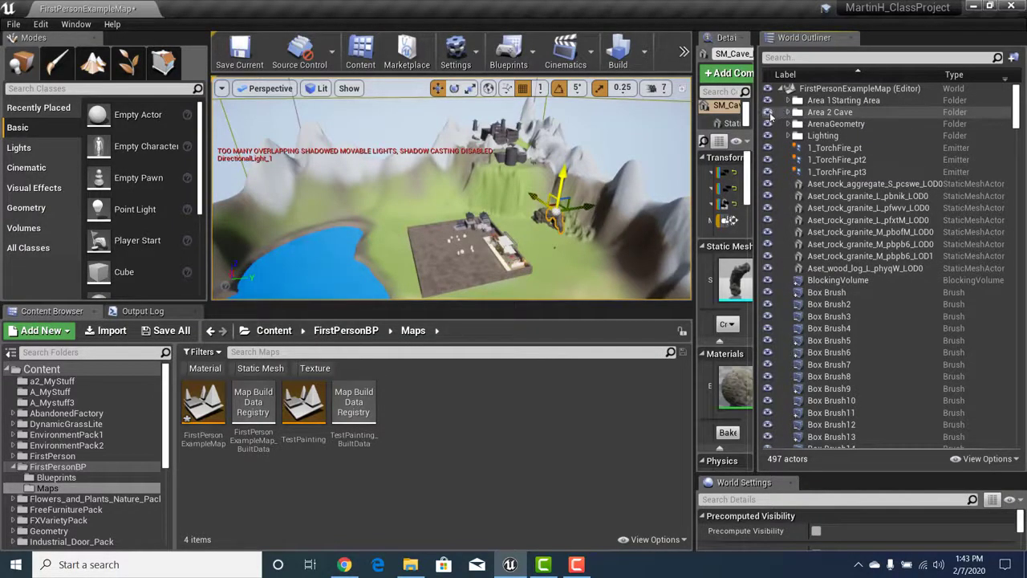
click(769, 113)
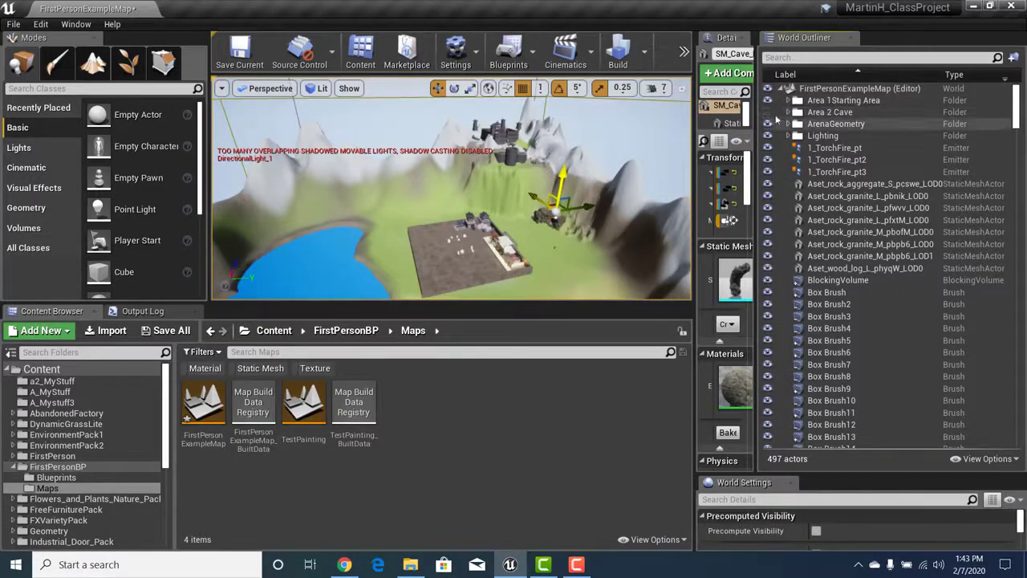
click(769, 113)
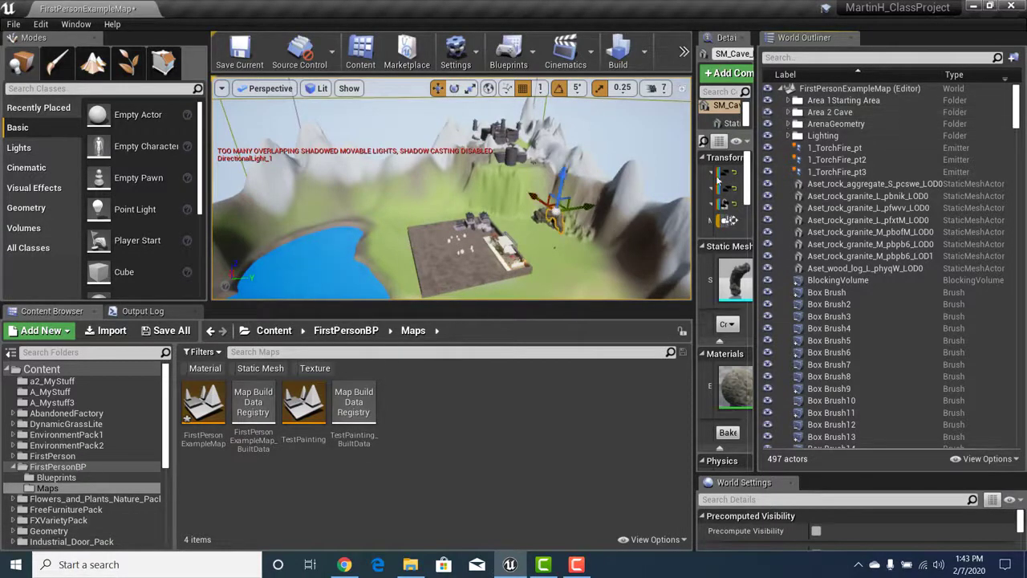
Create a new folder under the FirstPersonExampleMap world entry and name it "Area 3 Temple"
right_drag(578, 217, 586, 245)
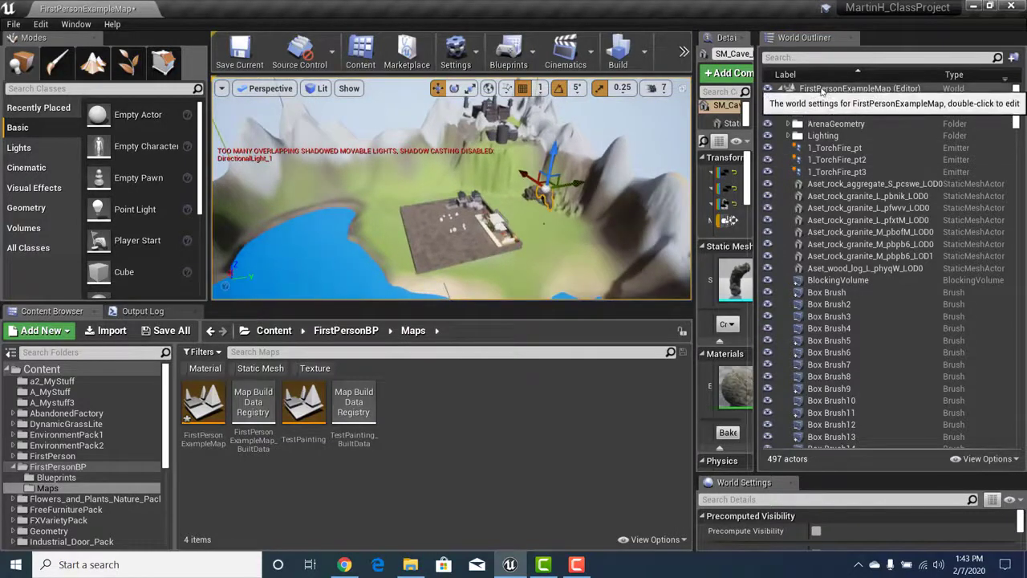
click(820, 90)
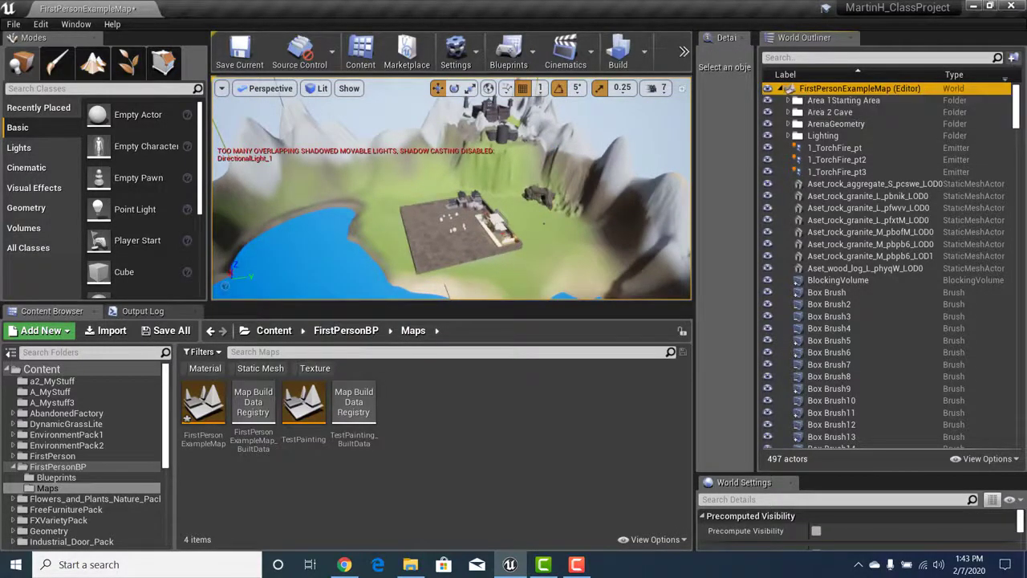
click(1014, 58)
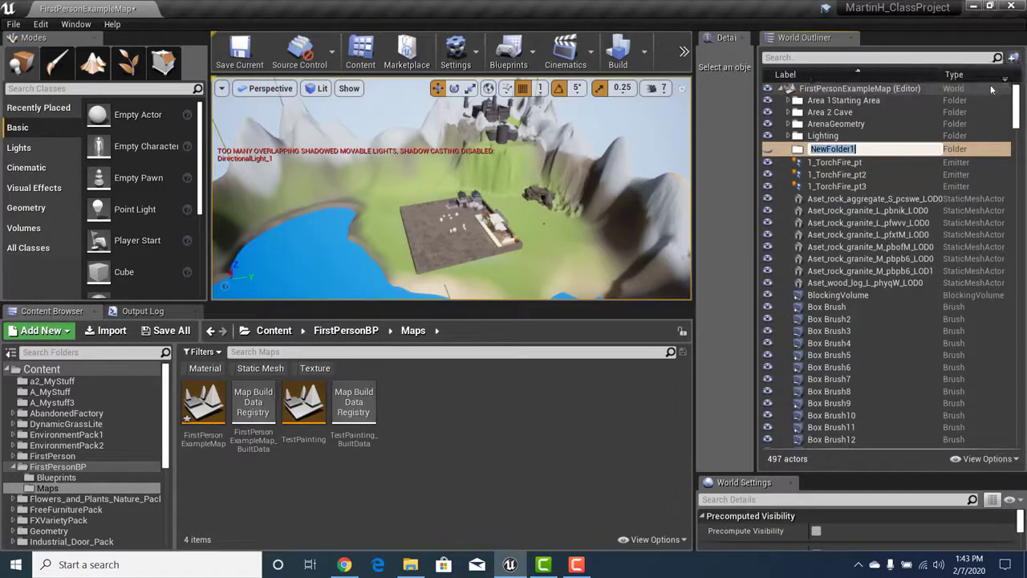
key(BackSpace)
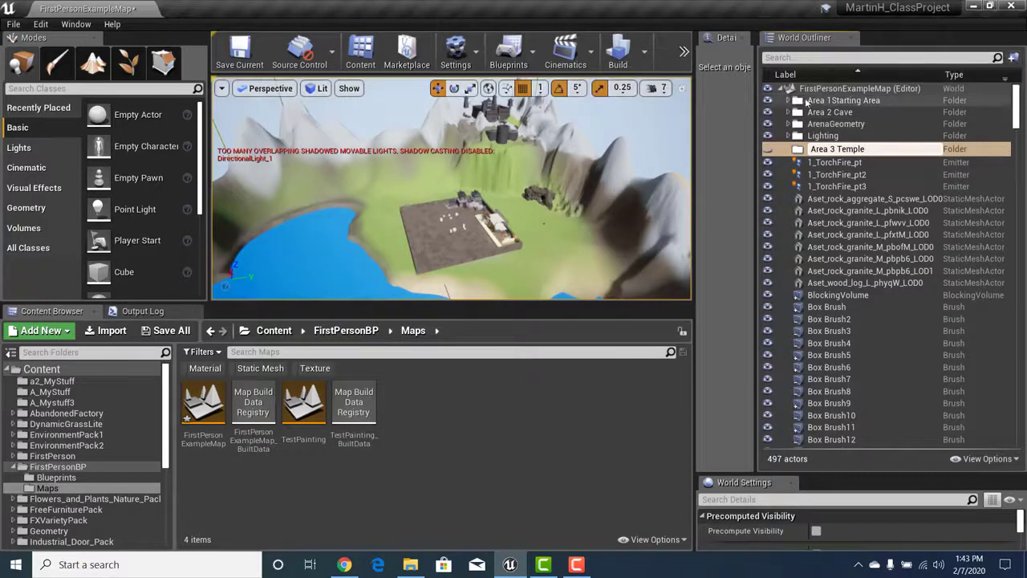
click(792, 91)
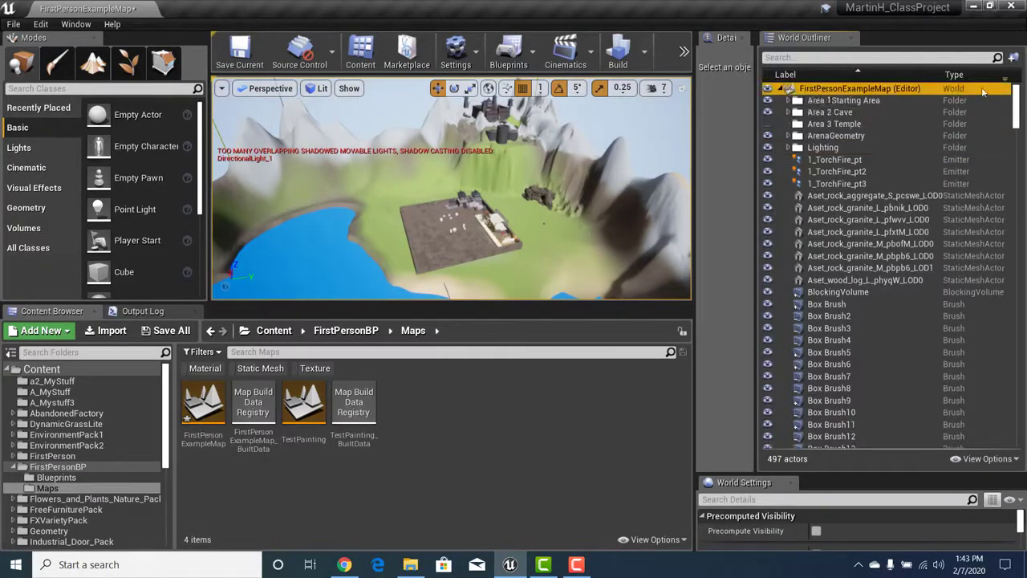
Add another folder at the level's root and name it "Area 4 Outside"
click(1013, 60)
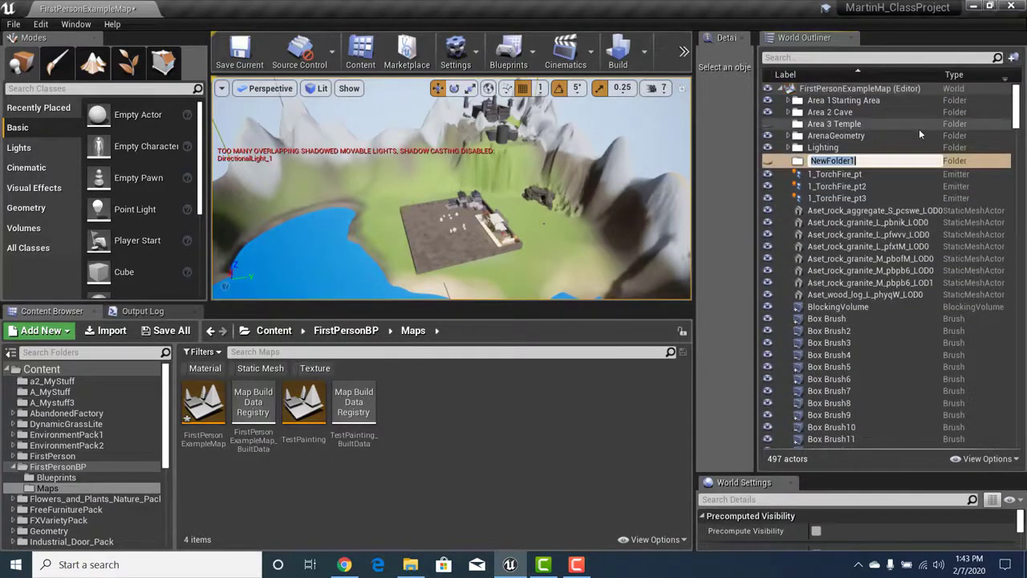
text(Area 4 -)
key(BackSpace)
key(BackSpace)
text(Outside)
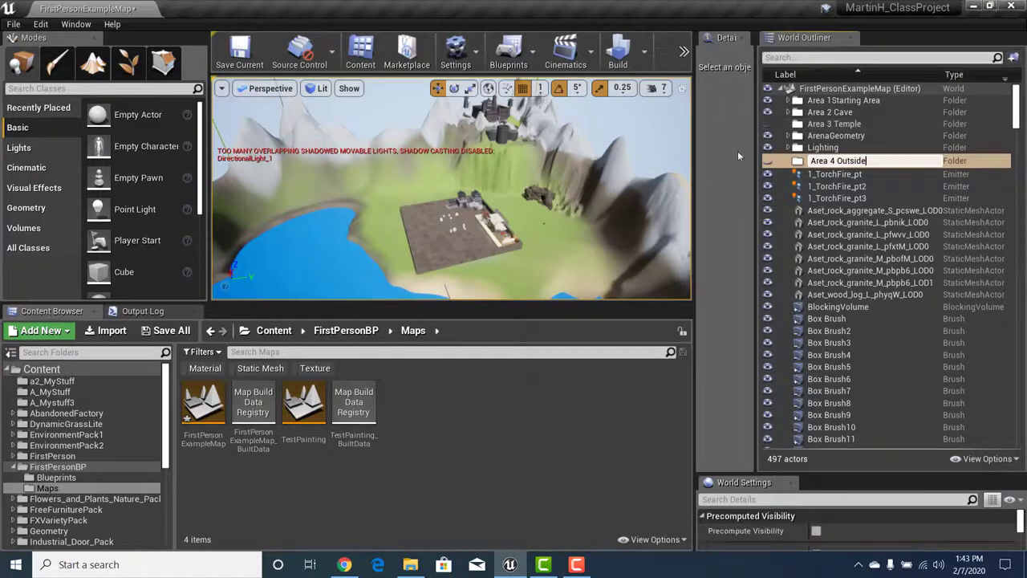
click(811, 90)
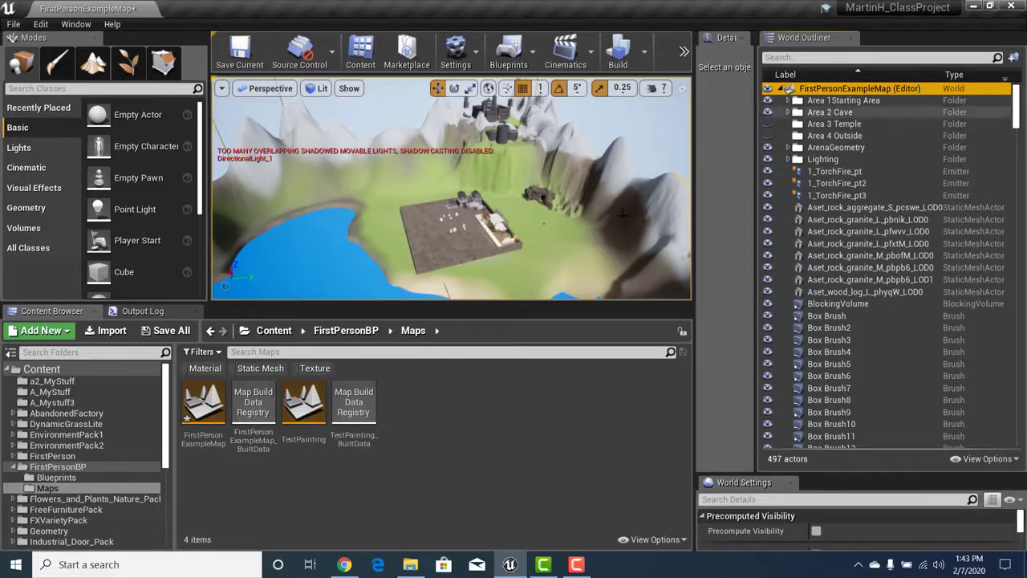
Add a root-level folder for the lake area and name it "Area 5 Underwater"
drag(329, 240, 317, 229)
mouse_move(317, 229)
right_down()
mouse_move(317, 269)
mouse_move(305, 273)
mouse_move(312, 247)
mouse_move(331, 235)
mouse_move(324, 241)
right_up()
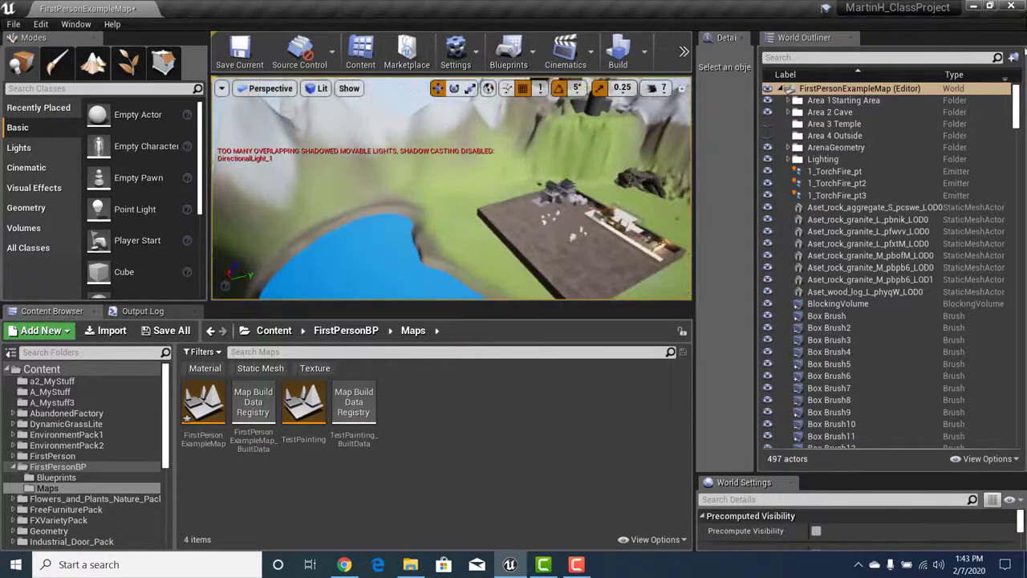
click(1014, 57)
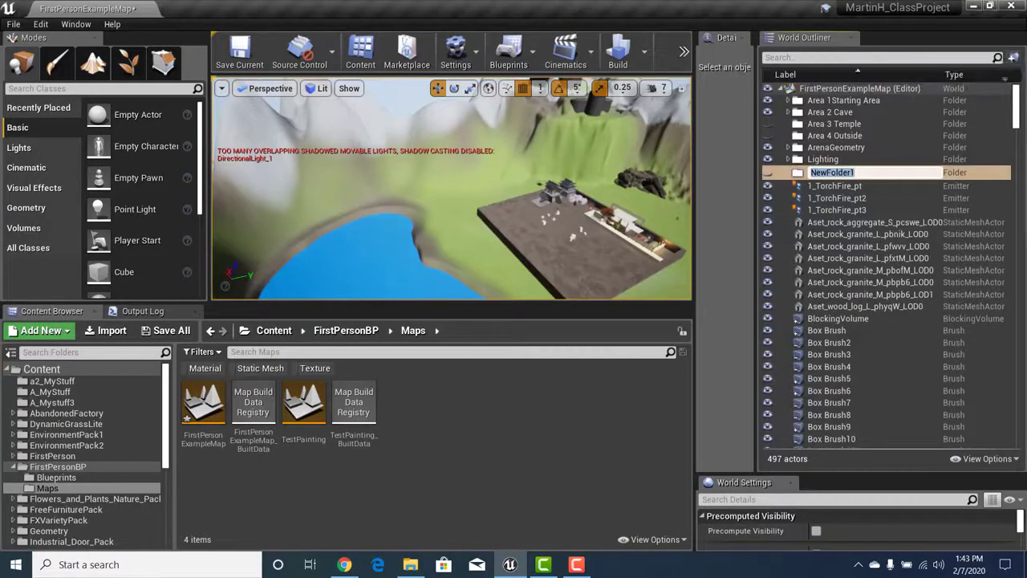
text(Area 5 Underwater)
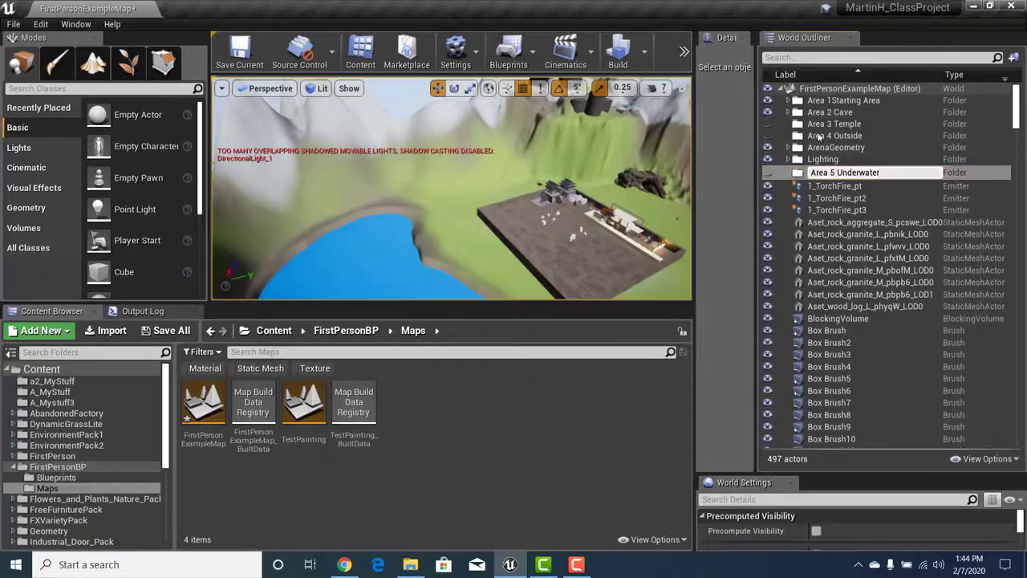
click(823, 88)
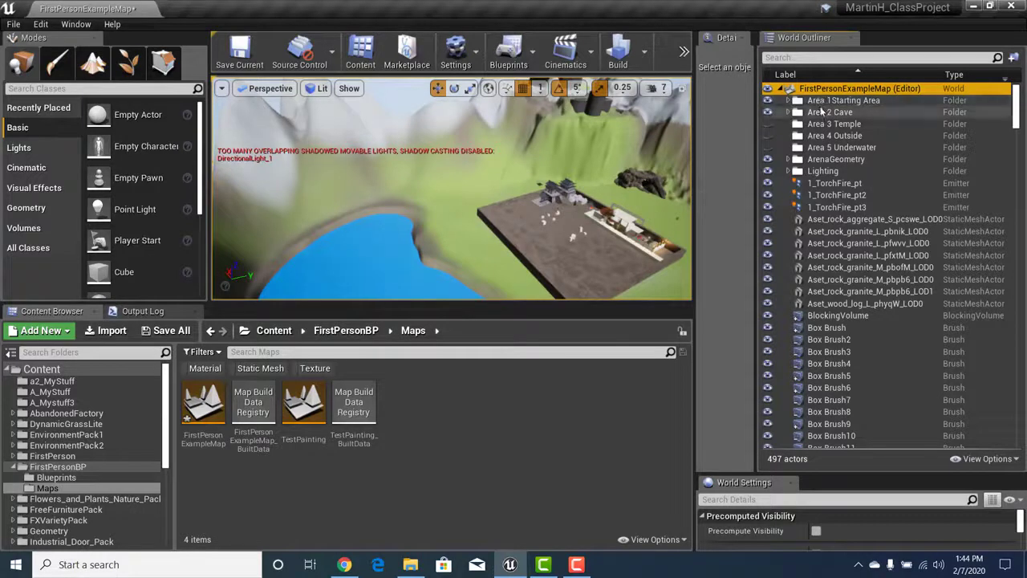
Toggle the visibility of the Area 2 Cave and Area 1Starting Area folders to check their contents, leaving both shown
click(769, 113)
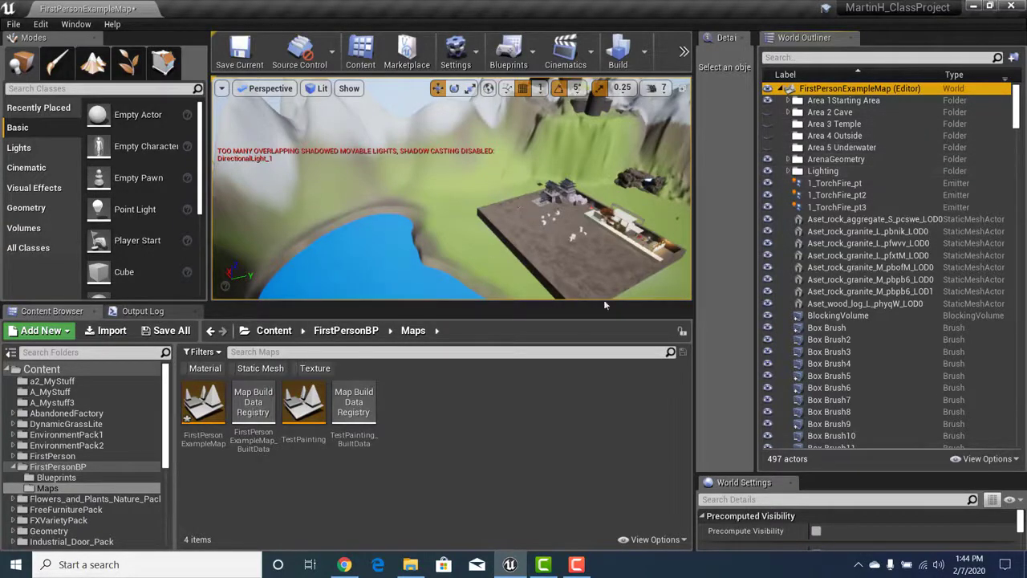
click(767, 113)
click(767, 102)
key(w)
right_drag(452, 192, 650, 229)
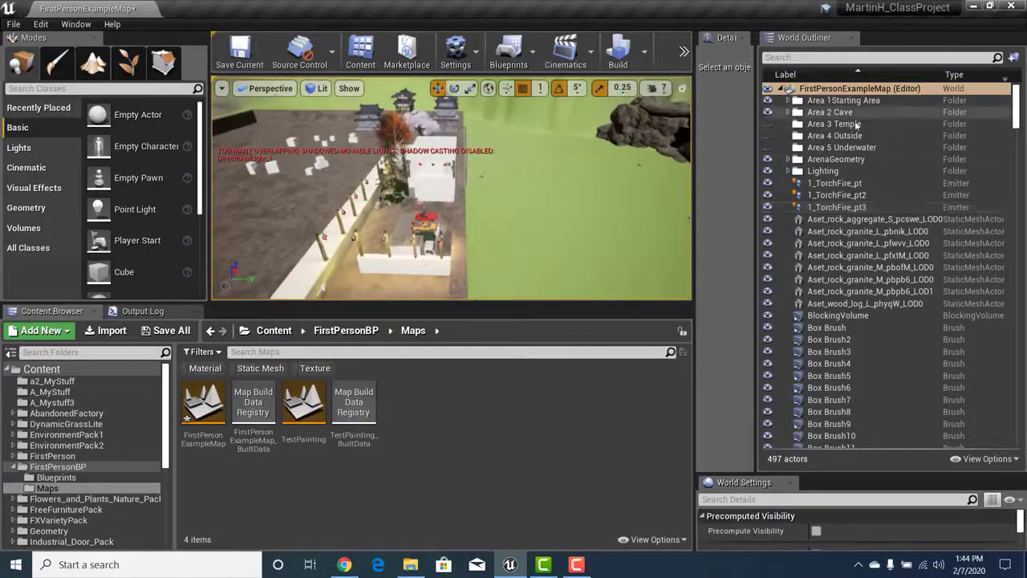
Check the contents of the Lighting and ArenaGeometry folders, leaving the Arena and Cubes subfolders collapsed
click(790, 171)
click(790, 171)
click(790, 159)
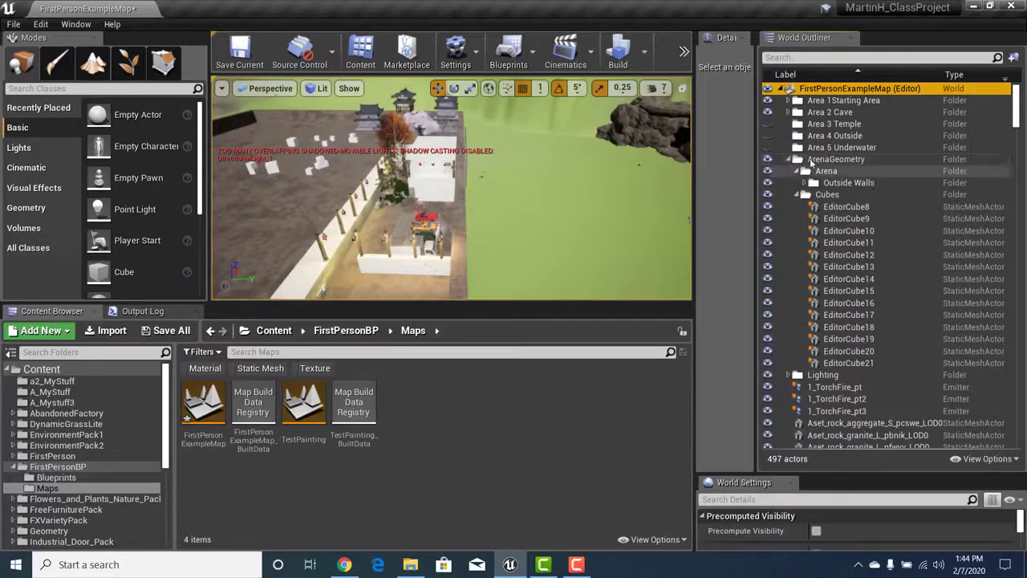
click(797, 171)
click(796, 182)
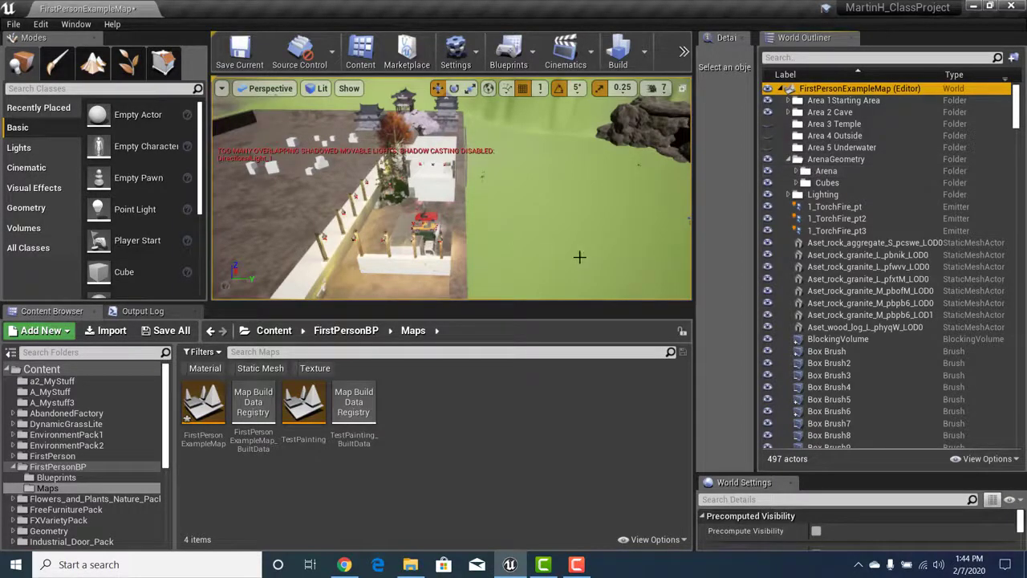
Expand the Area 1Starting Area folder and select its Box Brush57 actor
right_drag(578, 257, 578, 256)
right_drag(364, 219, 363, 219)
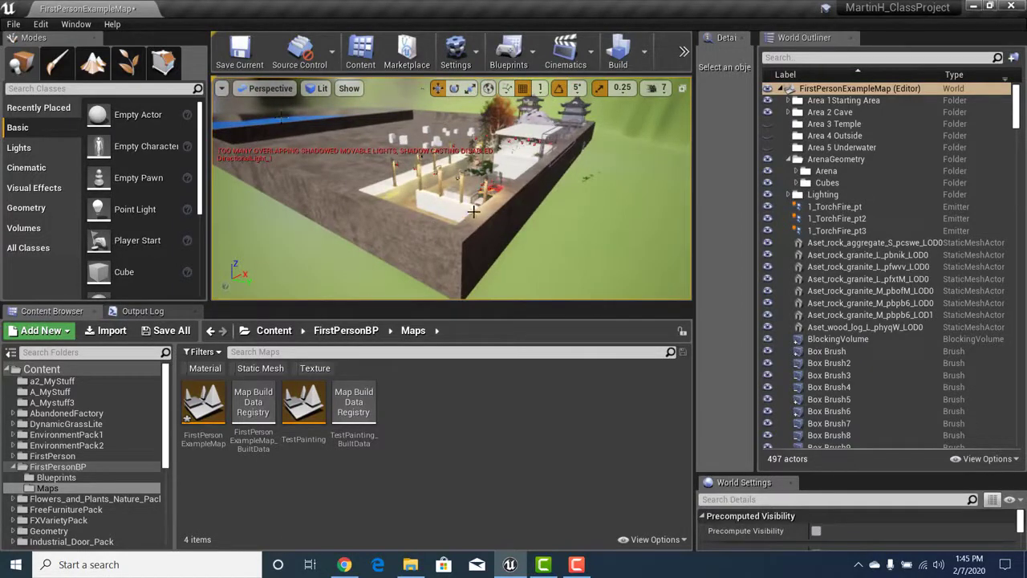
right_drag(474, 211, 474, 212)
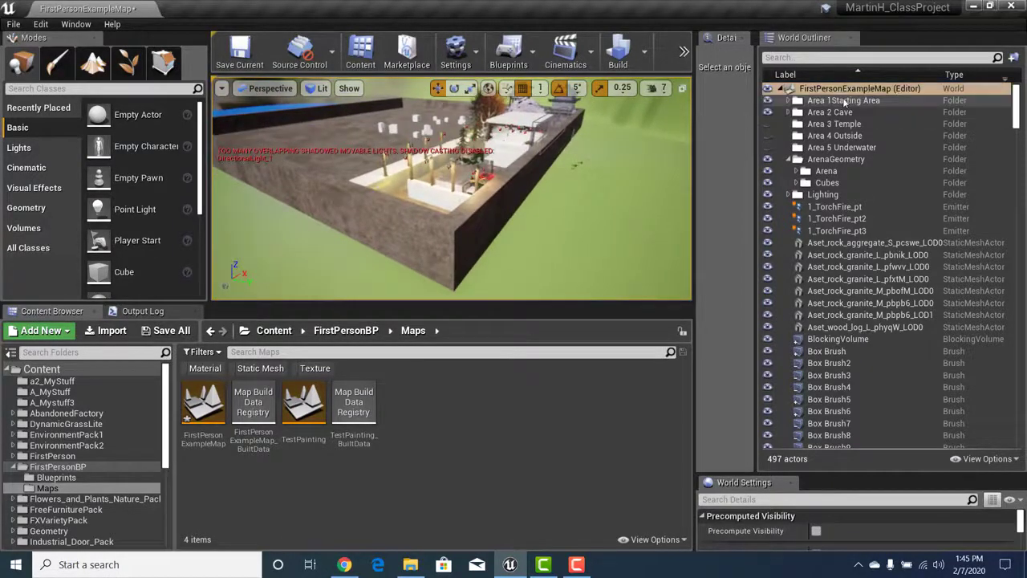
click(787, 100)
click(835, 115)
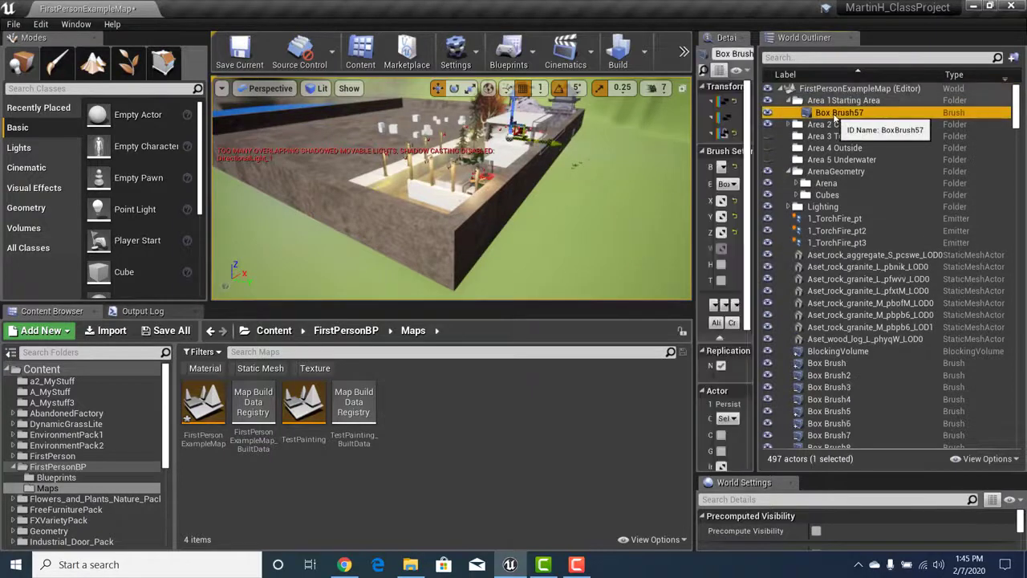
Set the viewport camera speed to 2 and inspect the room around the selected box brush
right_drag(521, 149, 521, 150)
click(658, 88)
click(668, 118)
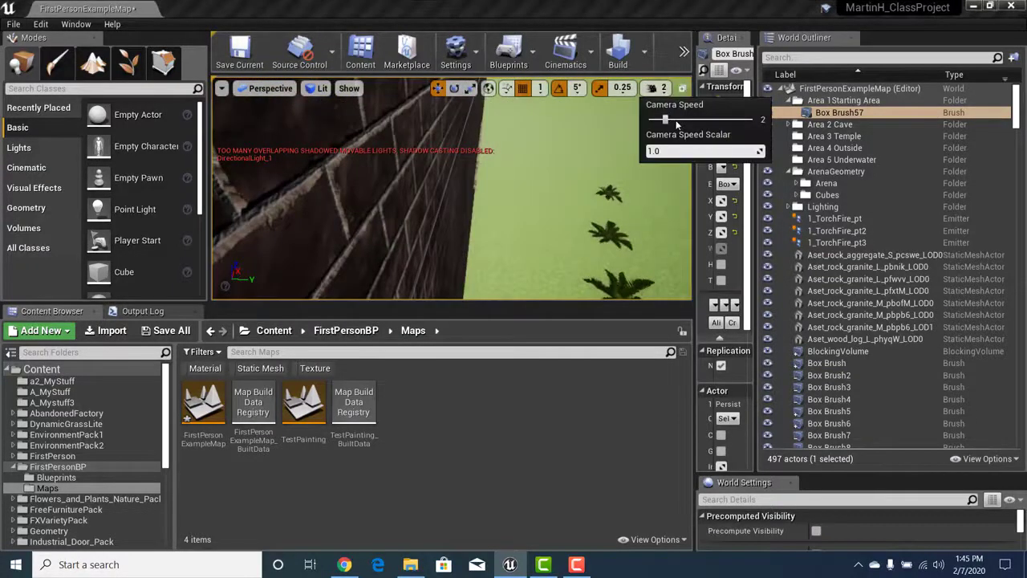
right_drag(521, 149, 521, 149)
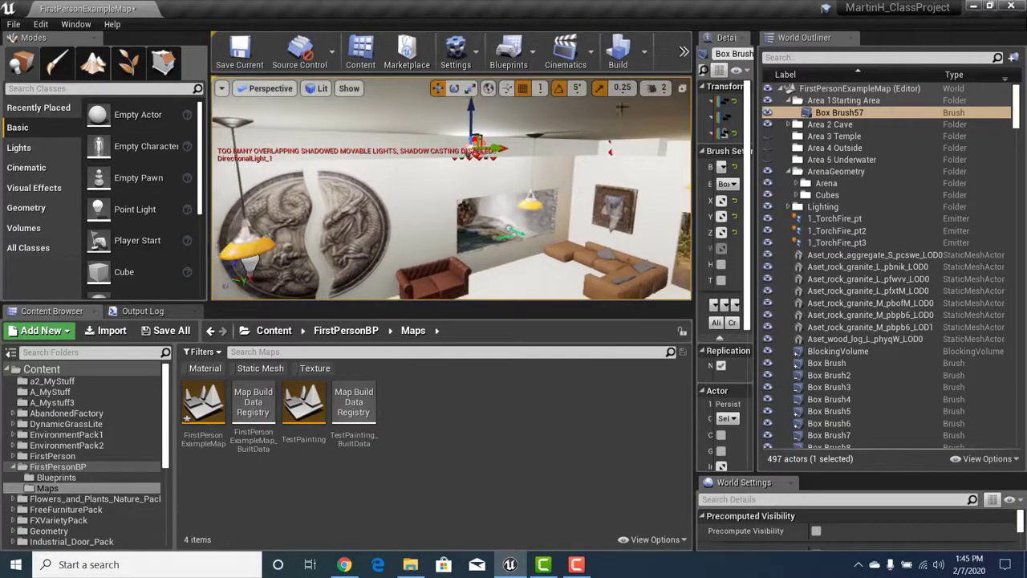
Set the viewport camera speed to 4 and survey the starting area's walls and streetlights from outside
click(663, 88)
drag(678, 121, 698, 122)
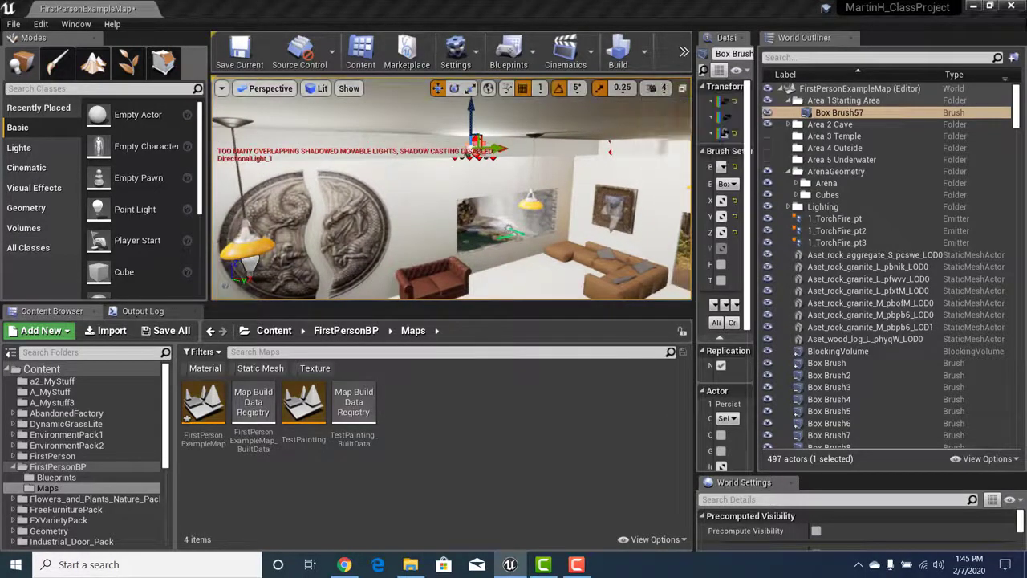
right_drag(450, 192, 449, 192)
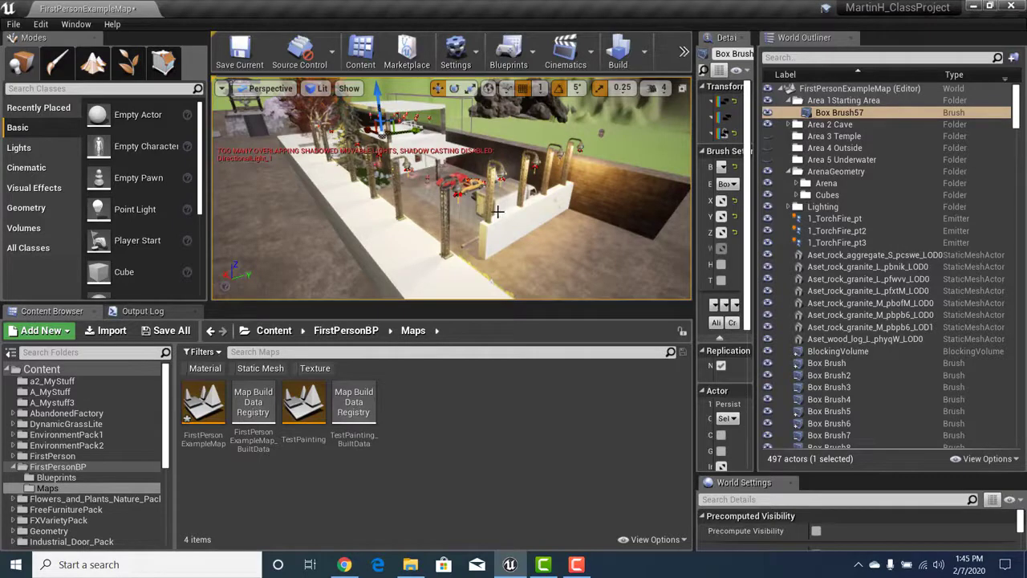
right_drag(451, 189, 418, 181)
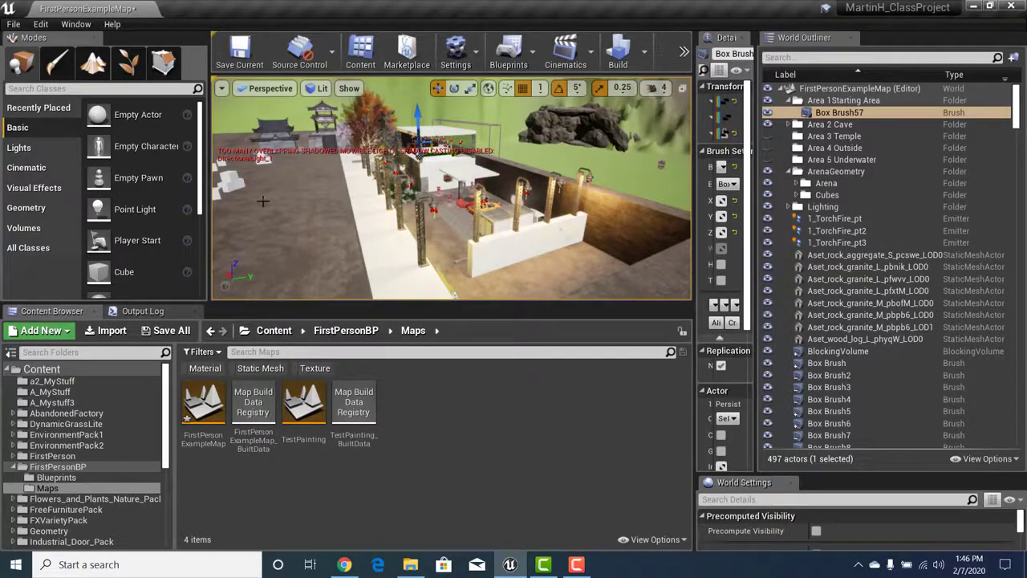
Select the first five streetlights around the starting area's front wall: SM_Streetlight, SM_Streetlight5, SM_Streetlight6, SM_Streetlight13 and SM_Streetlight14
right_drag(552, 270, 519, 224)
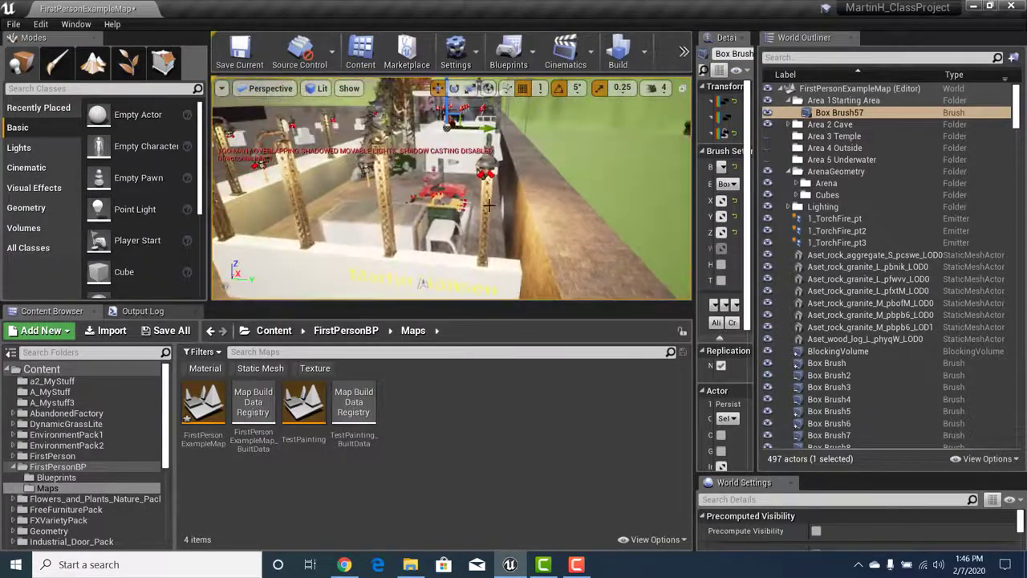
click(488, 205)
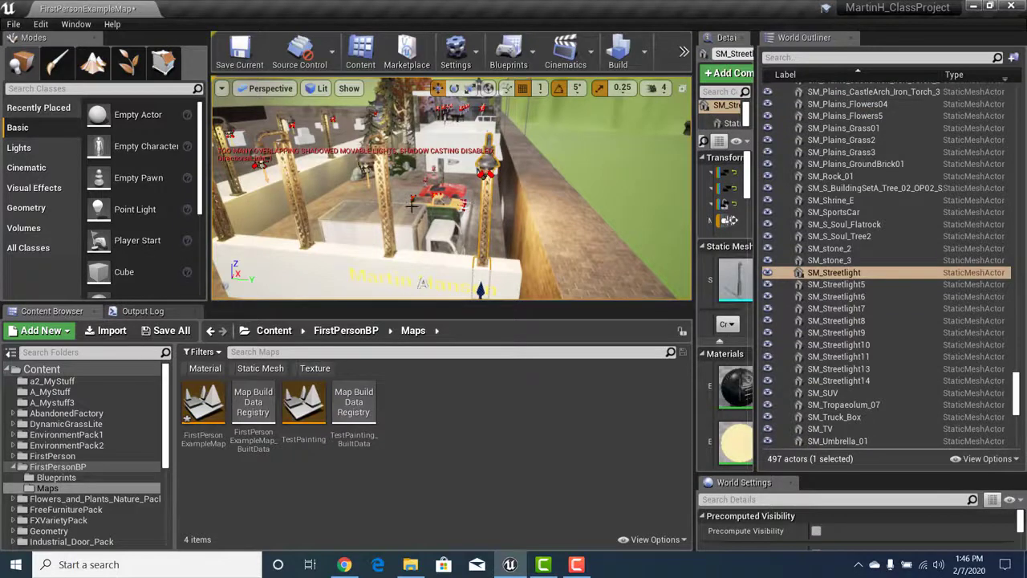
ctrl+click(384, 211)
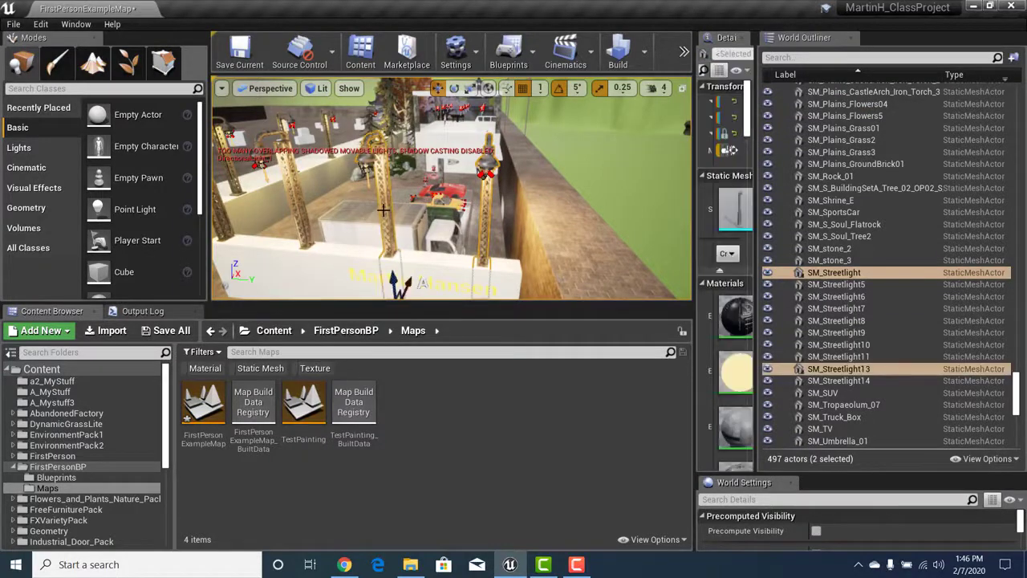
ctrl+click(311, 206)
right_drag(312, 206, 307, 191)
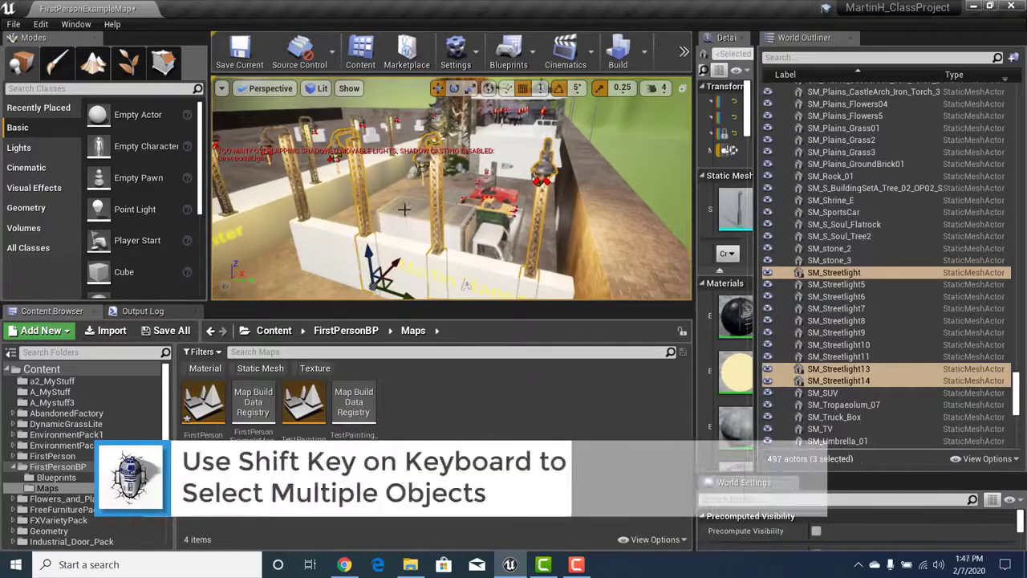
shift+click(301, 196)
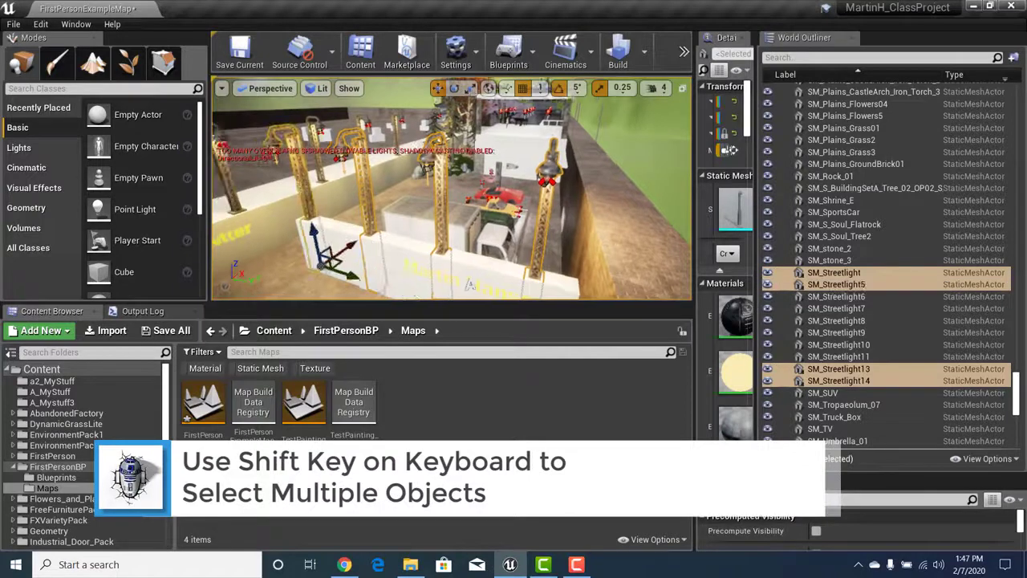
right_drag(302, 196, 292, 173)
shift+click(298, 172)
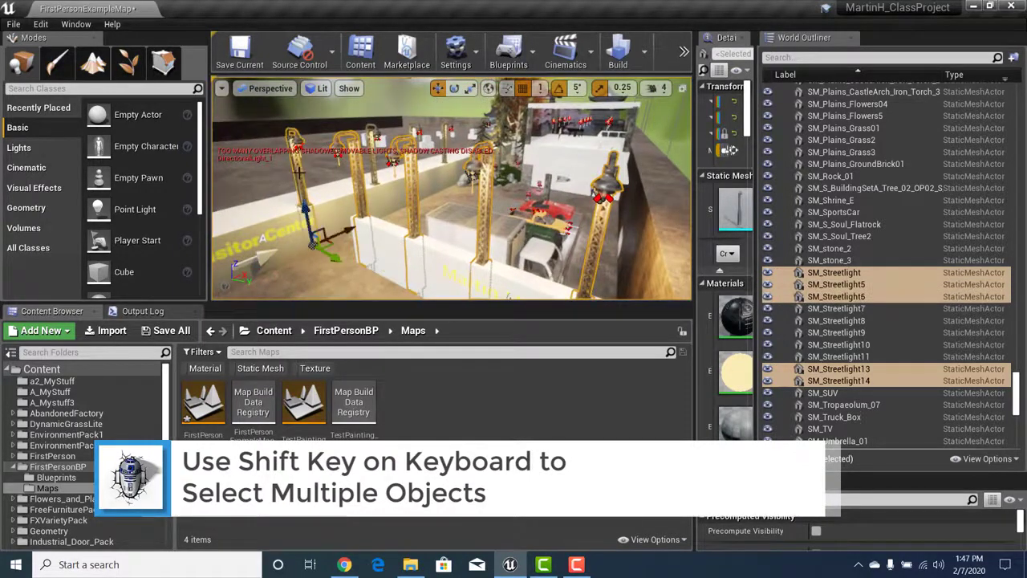
Add the streetlights along the long side wall, SM_Streetlight7 through SM_Streetlight11, to the selection
shift+click(375, 164)
right_drag(374, 164, 422, 191)
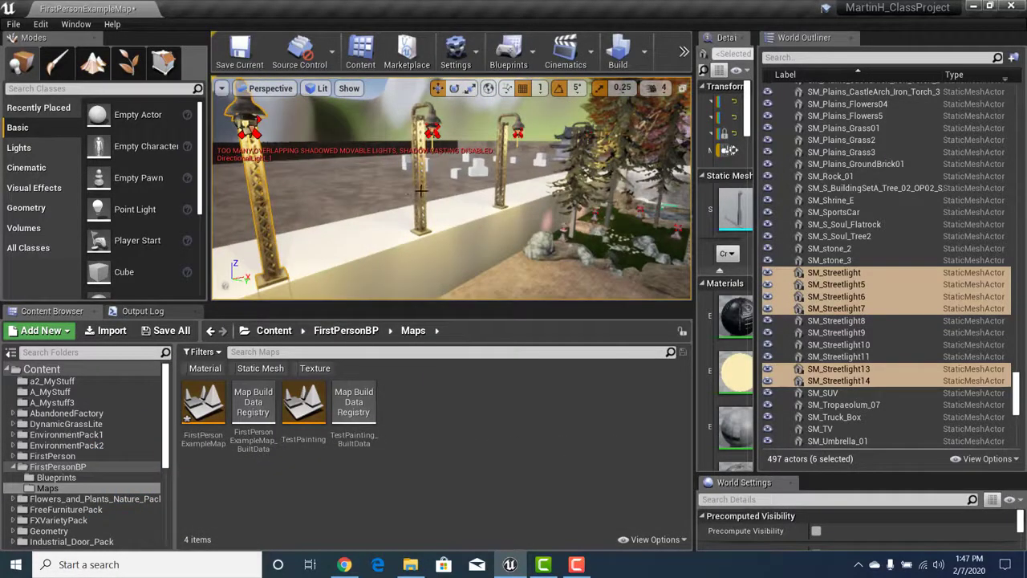
shift+click(420, 190)
shift+click(501, 164)
right_drag(501, 164, 553, 170)
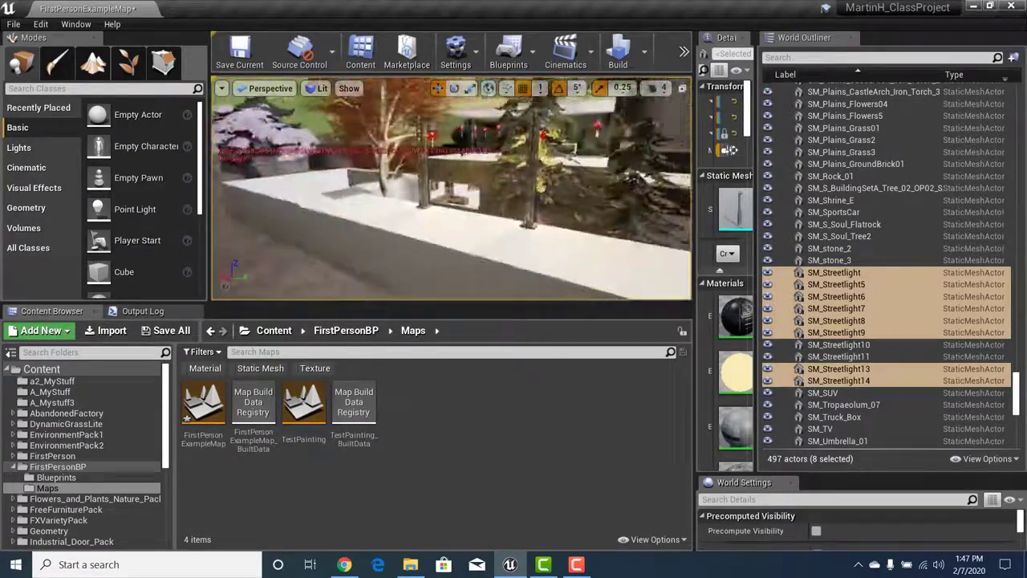
shift+click(505, 178)
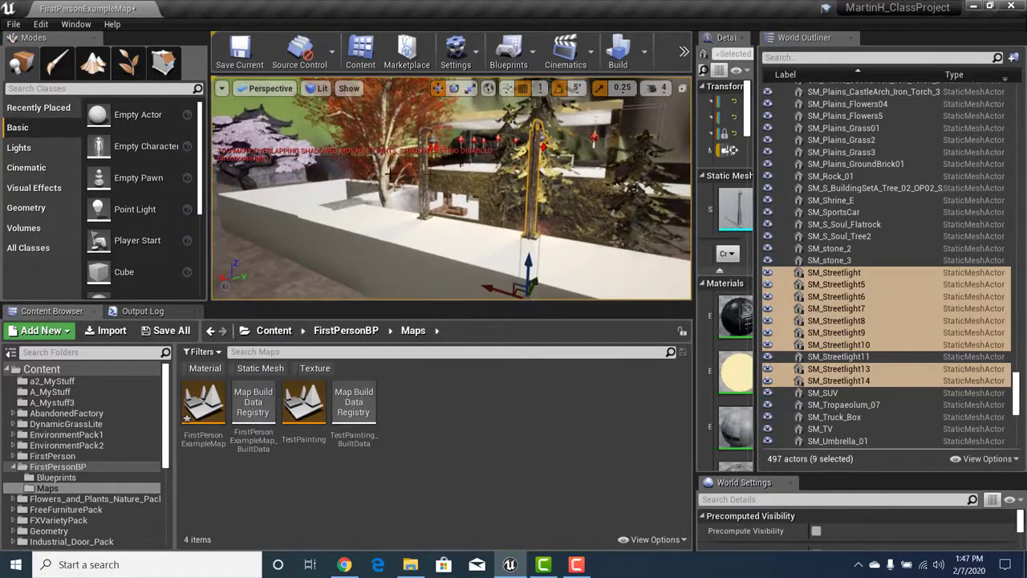
shift+click(426, 180)
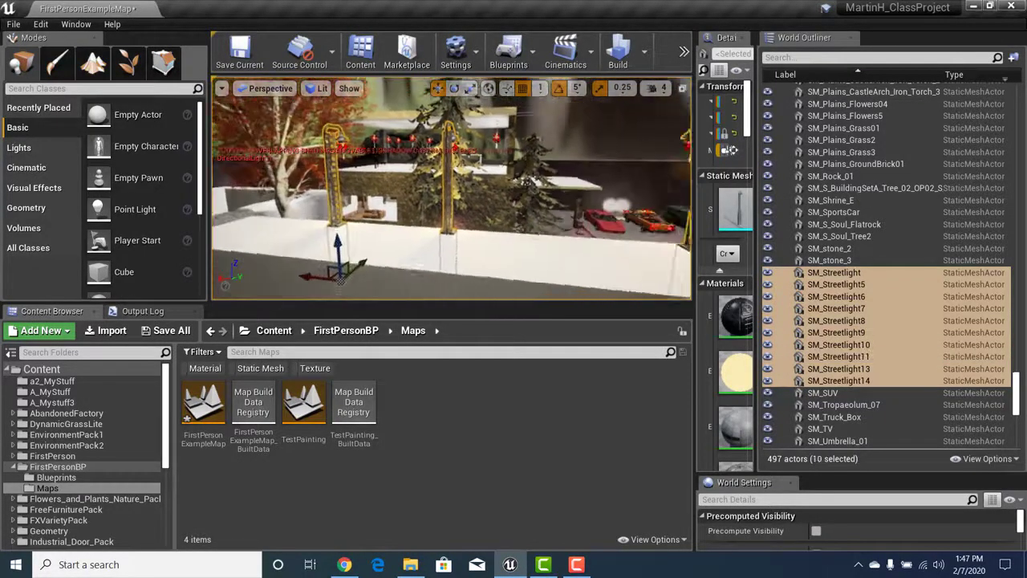
Move the ten selected streetlights into the existing Area 1Starting Area folder
key(w)
right_drag(451, 189, 651, 240)
key(s)
key(w)
key(s)
key(s)
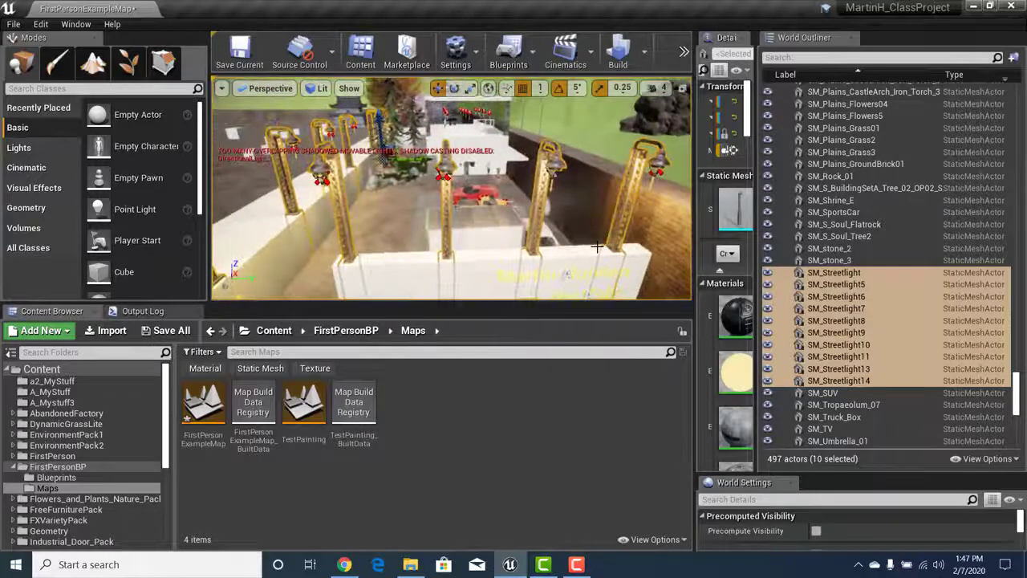
right_click(823, 277)
mouse_move(863, 542)
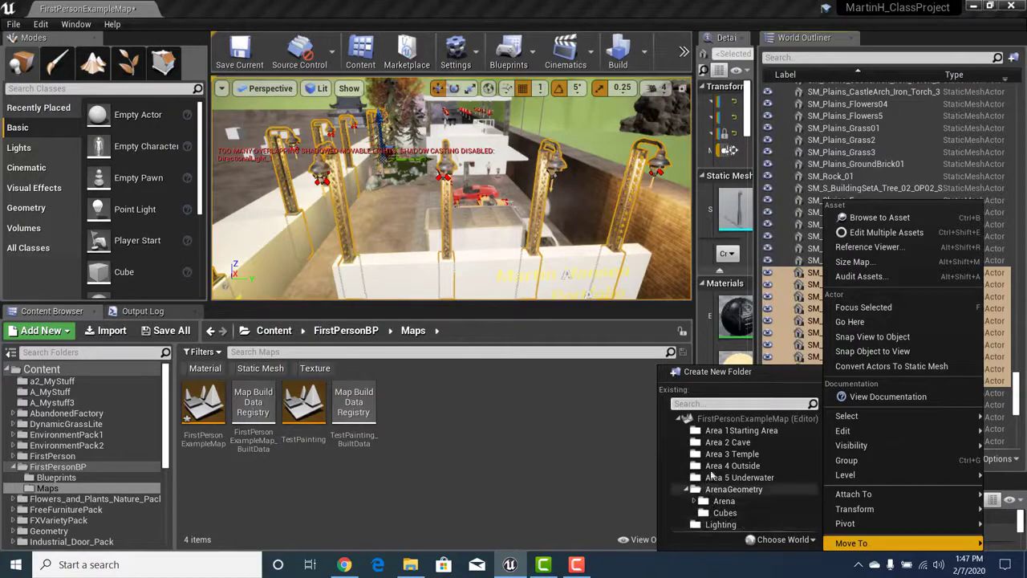
click(740, 431)
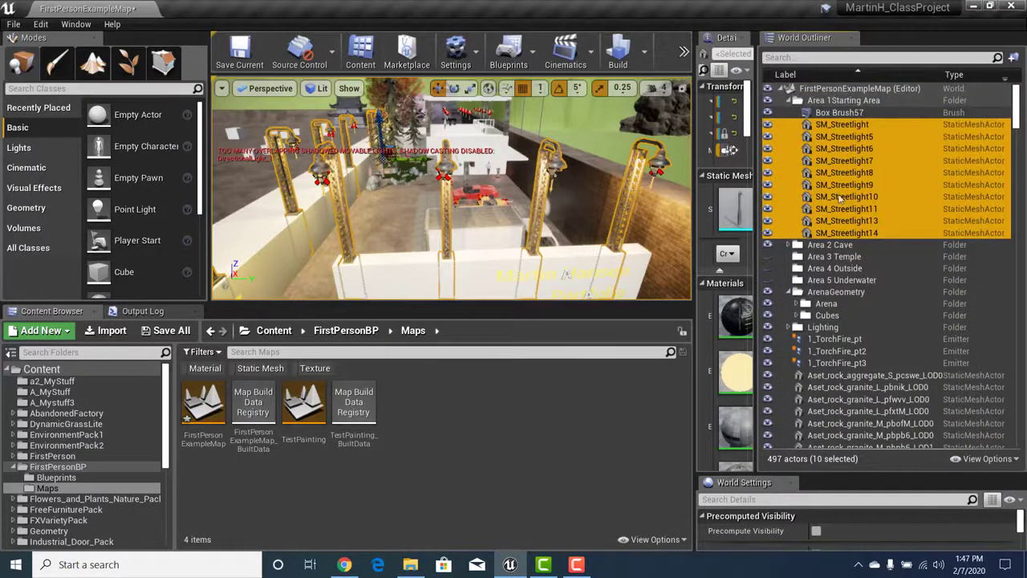
Move the selected streetlights into a new subfolder of Area 1Starting Area named "Streetlights" and collapse it
right_click(835, 128)
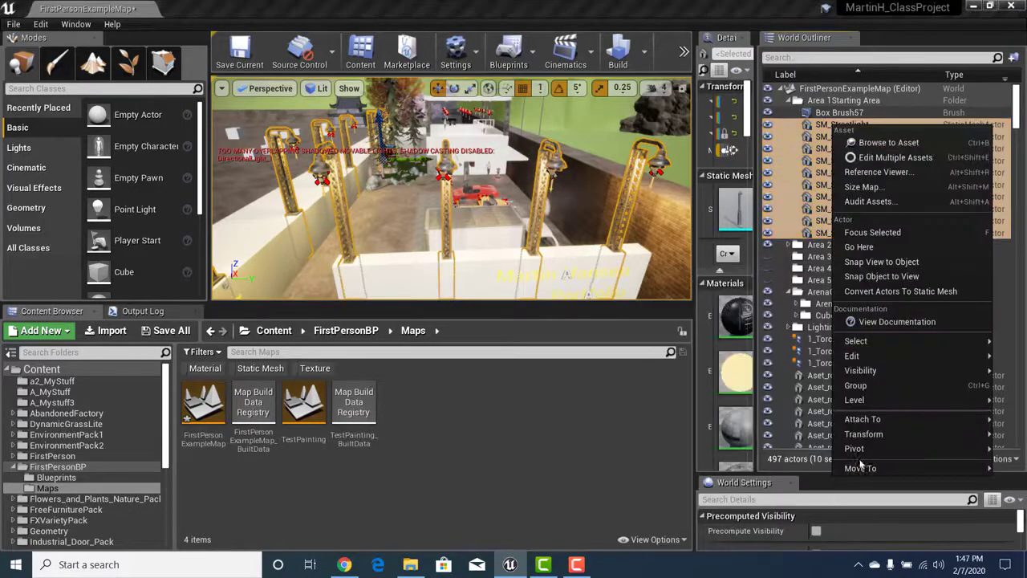
mouse_move(854, 467)
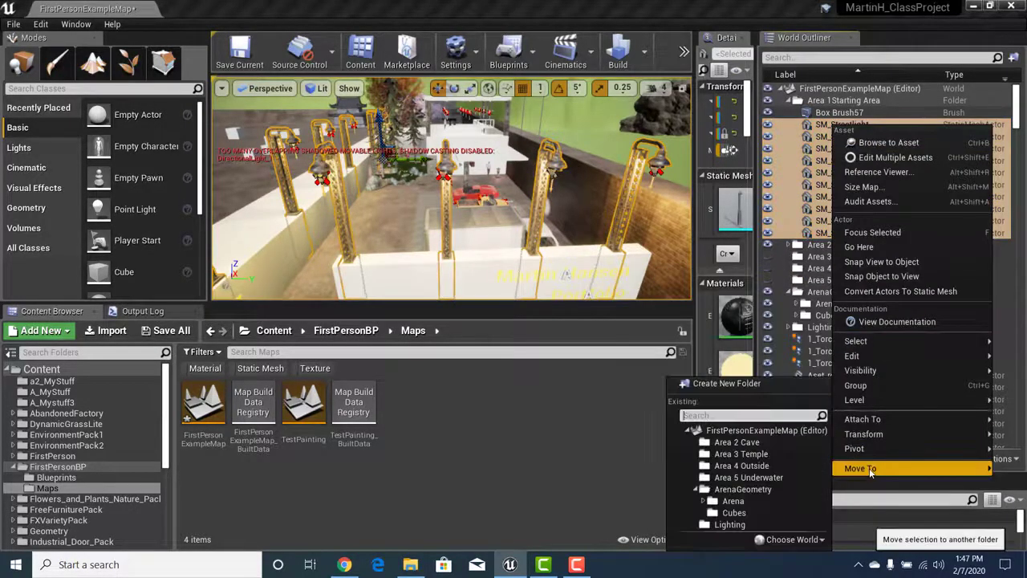
click(727, 384)
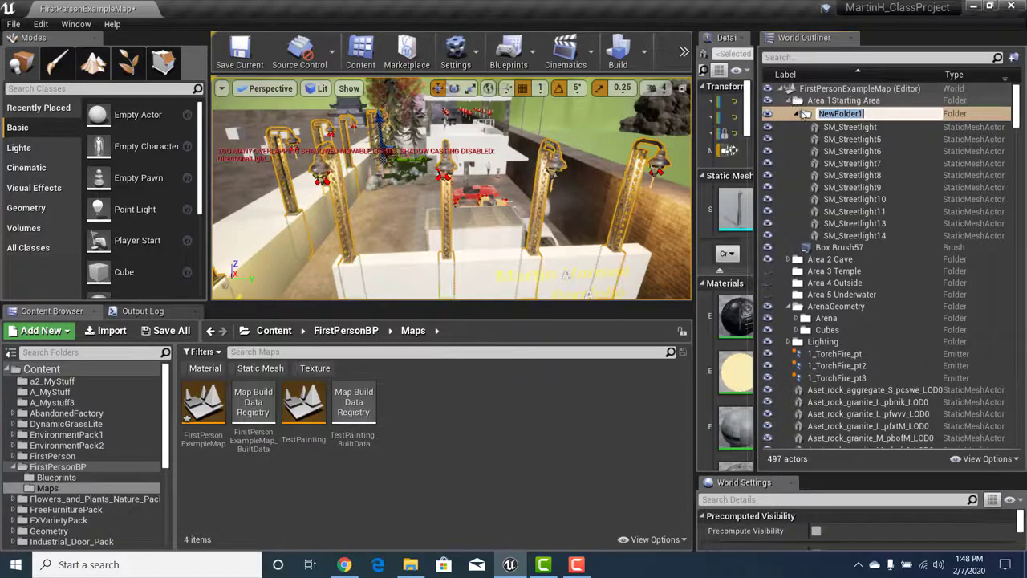
key(BackSpace)
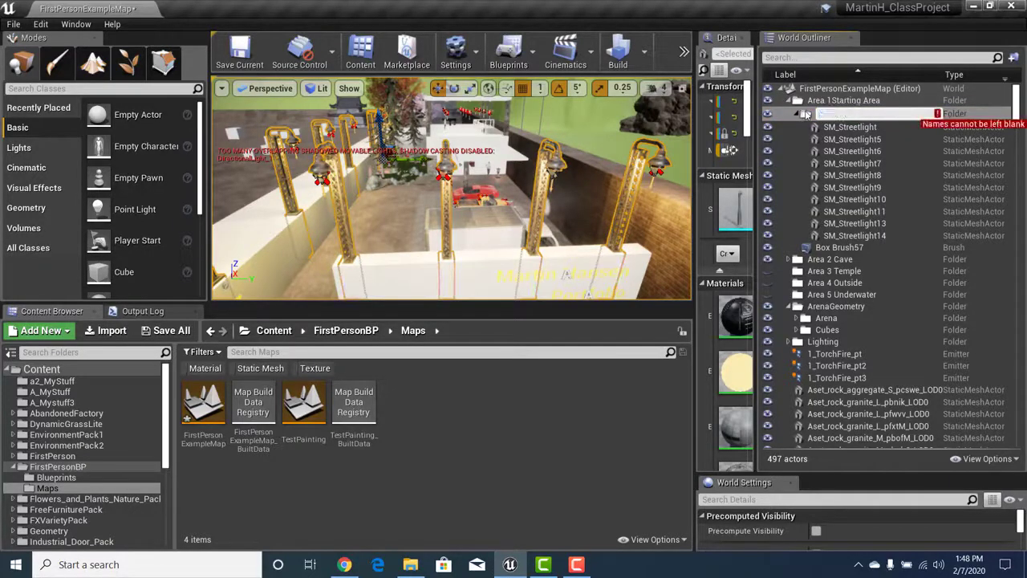
text(L)
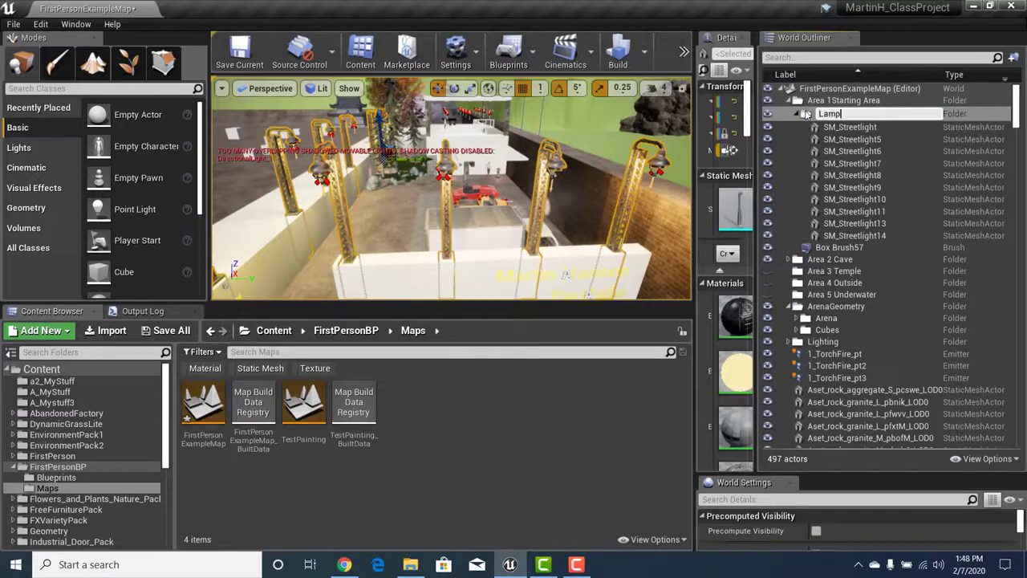
key(BackSpace)
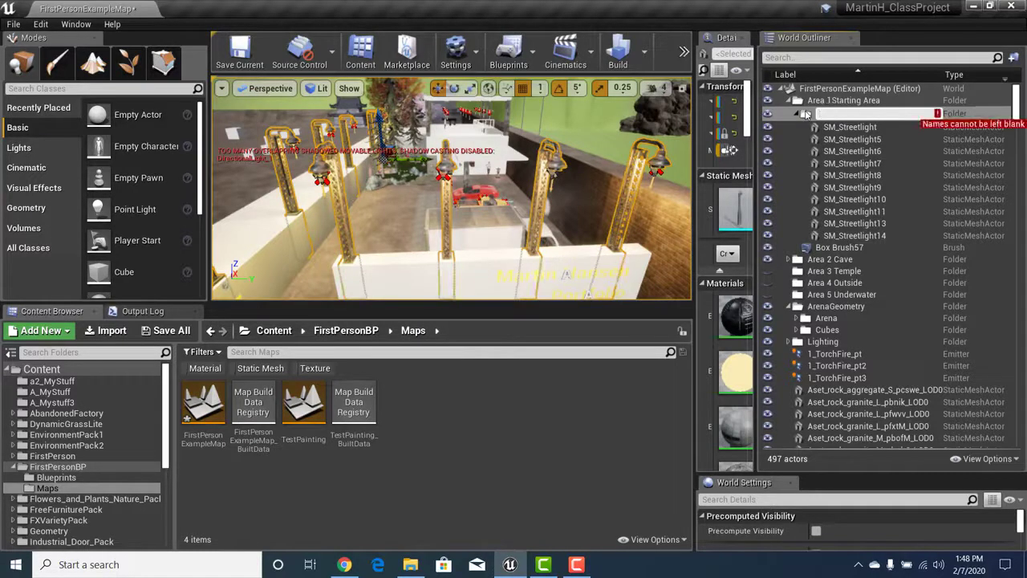
text(Streetlights)
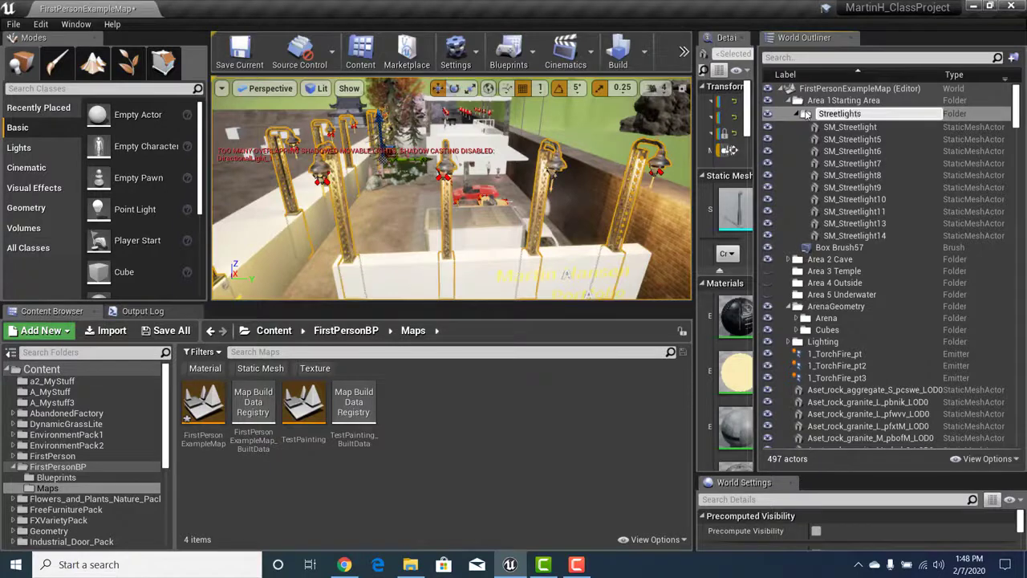
key(Return)
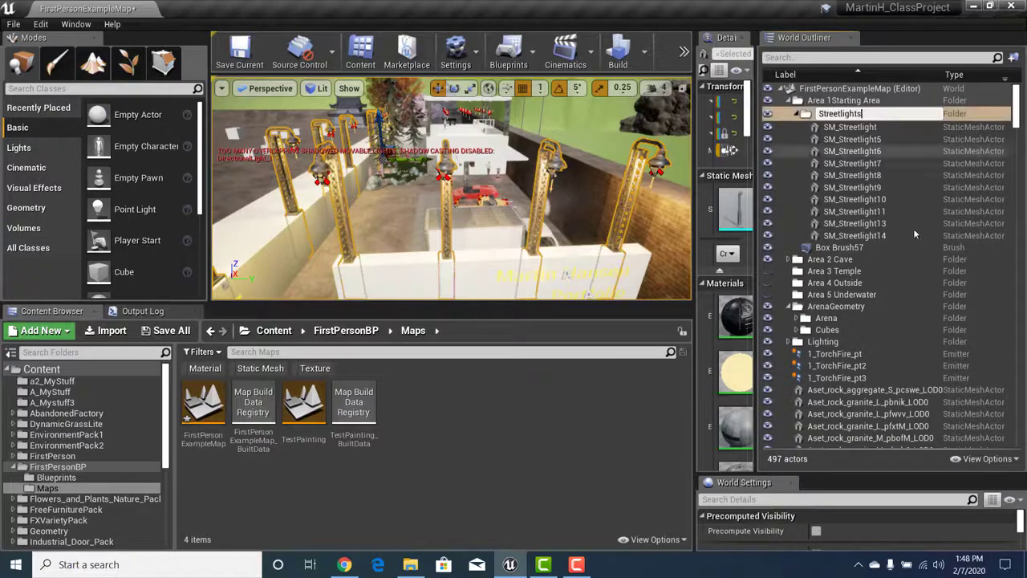
click(797, 114)
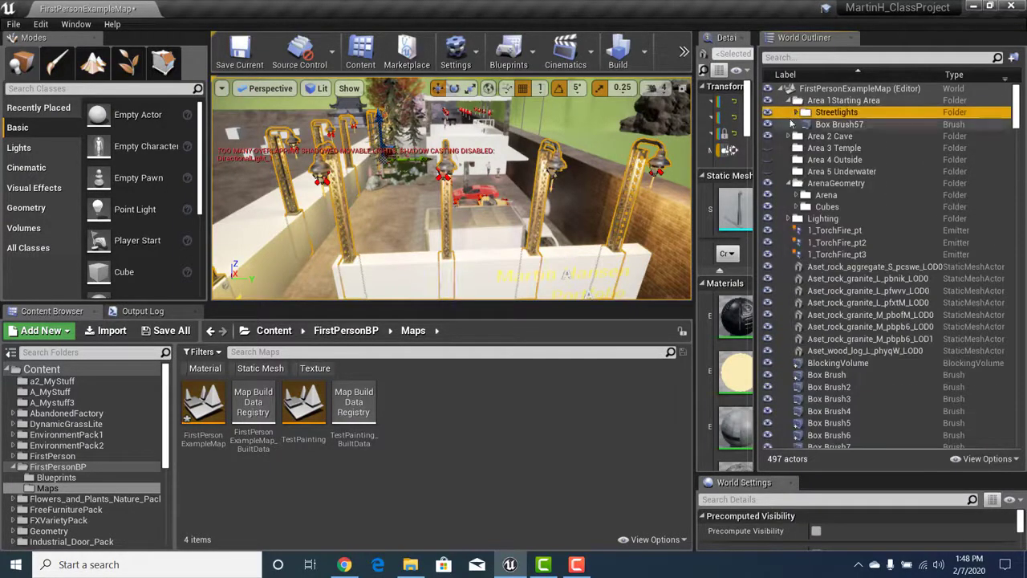
click(797, 114)
click(797, 114)
right_drag(615, 200, 385, 261)
click(477, 246)
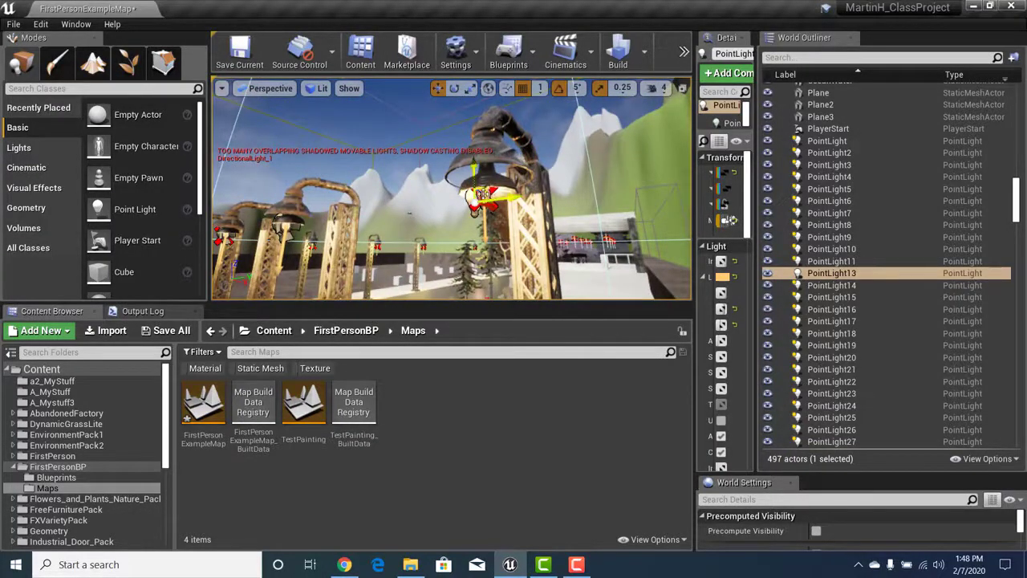
ctrl+click(481, 194)
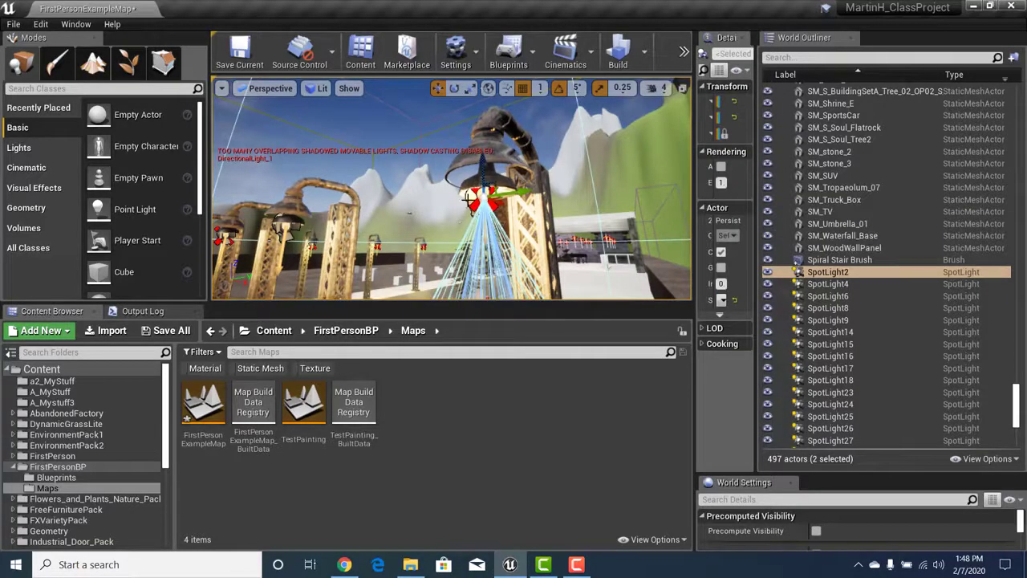
right_drag(459, 203, 308, 186)
click(494, 276)
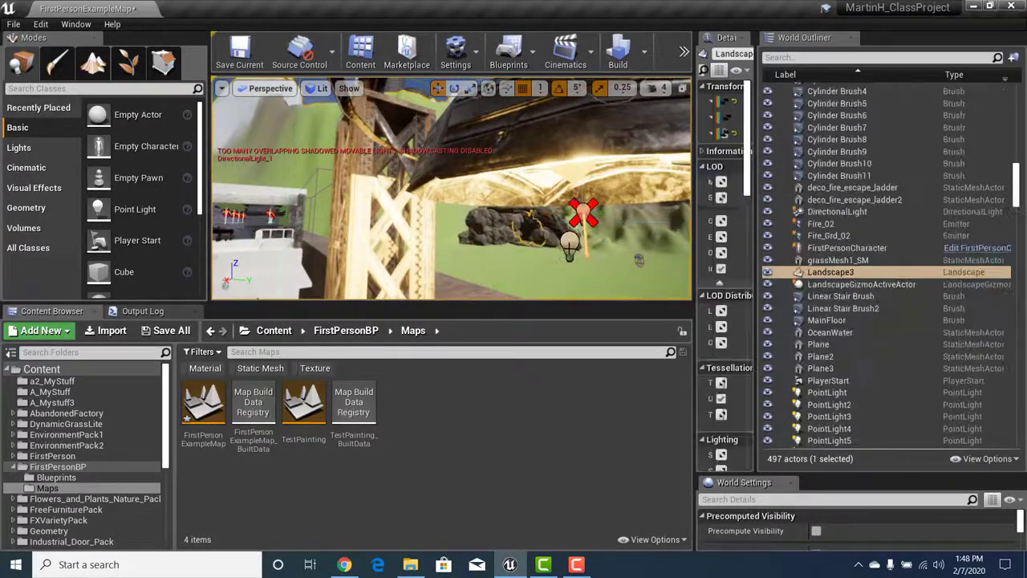
Select the lights under the first two streetlights in the viewport: PointLight13, SpotLight2, PointLight51 and SpotLight8
click(569, 243)
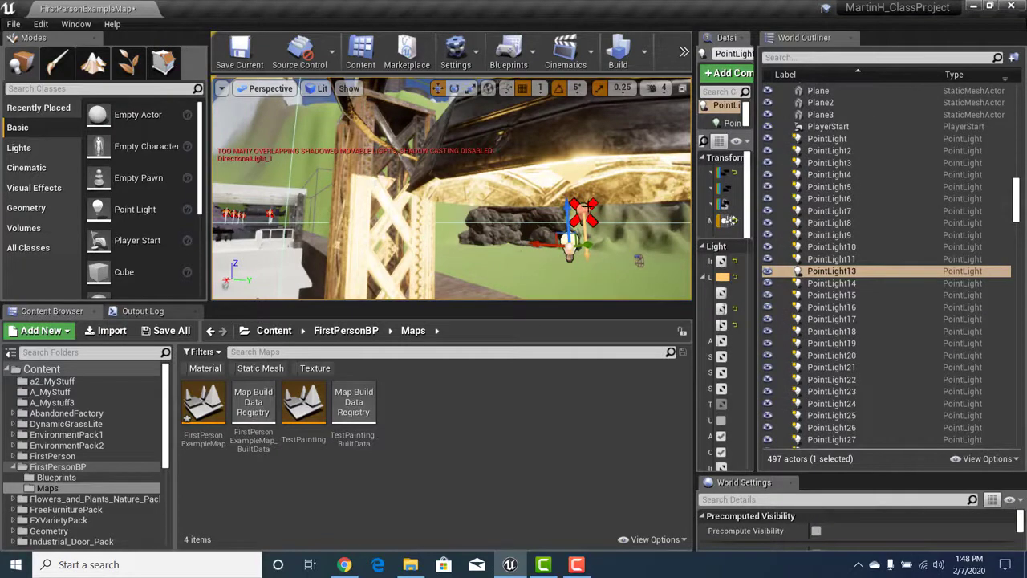
ctrl+click(570, 243)
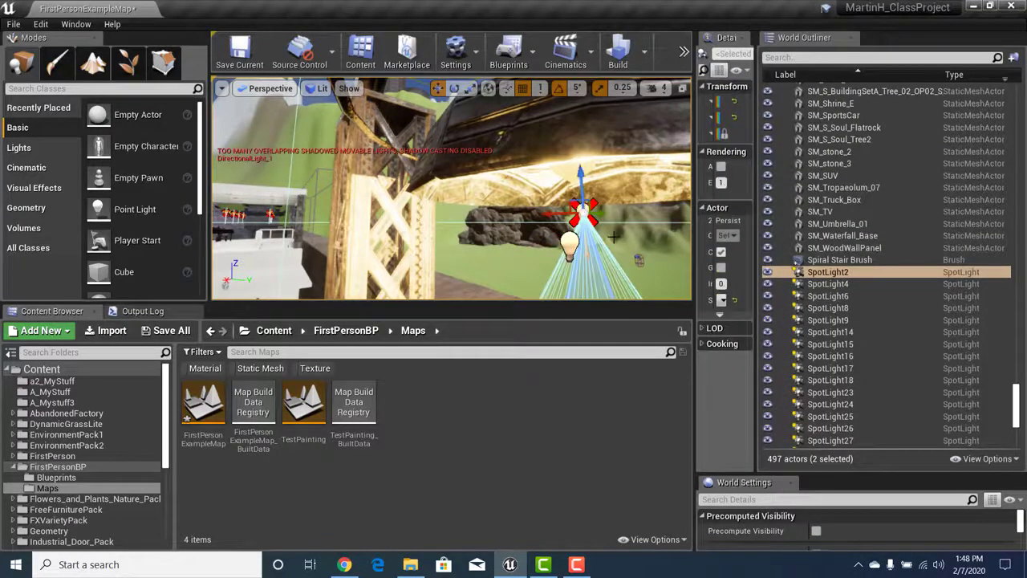
mouse_move(1016, 406)
mouse_down()
mouse_move(1017, 156)
mouse_move(1025, 317)
mouse_up()
right_drag(562, 233, 346, 188)
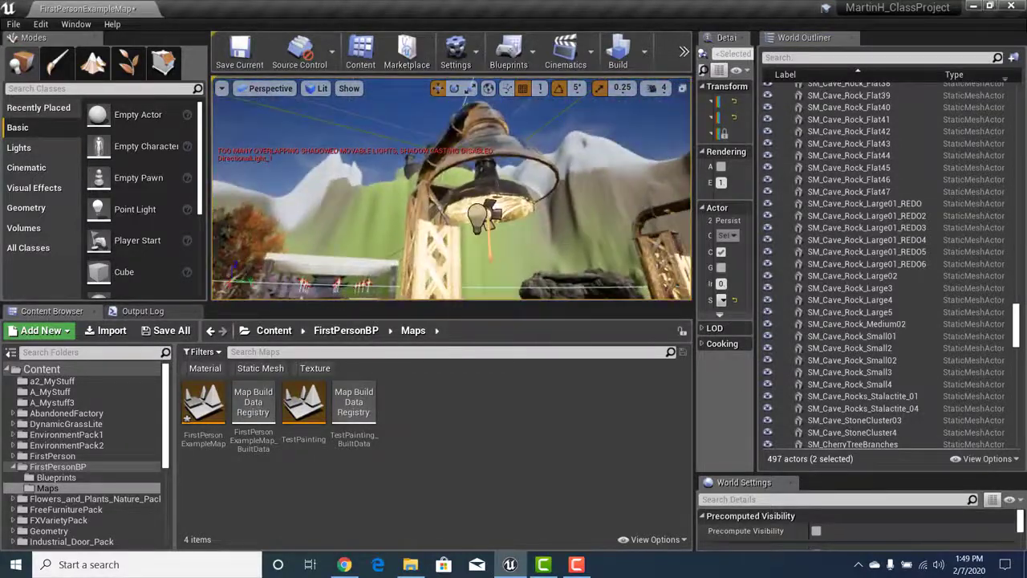
ctrl+click(478, 219)
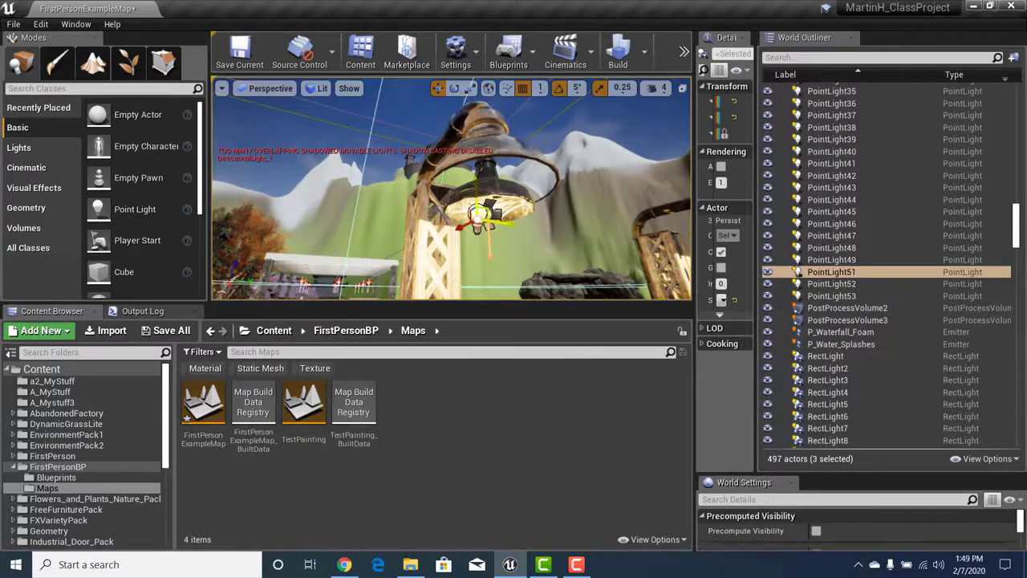
mouse_move(478, 219)
right_down()
mouse_move(497, 218)
mouse_move(449, 219)
mouse_move(466, 219)
right_up()
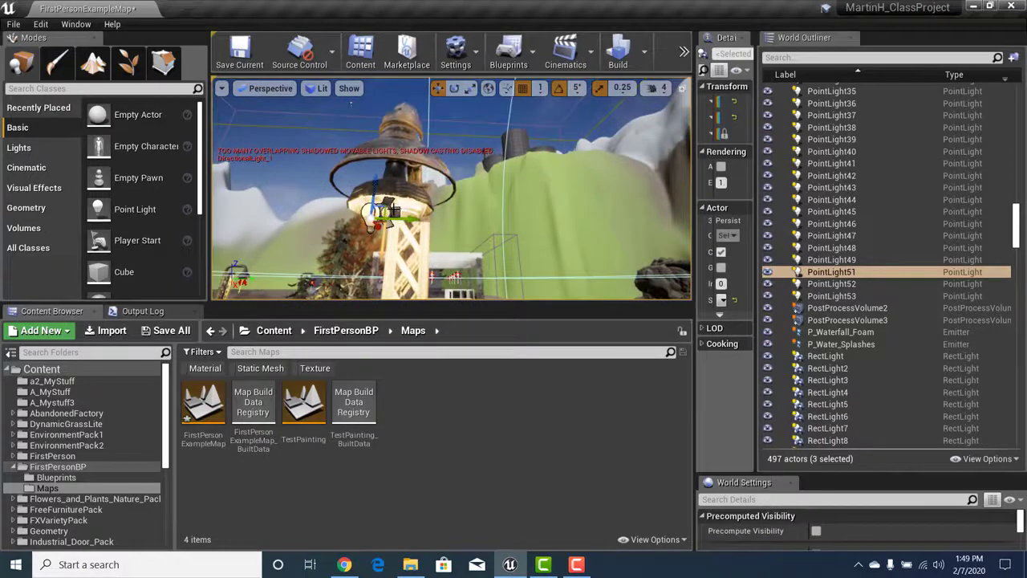
ctrl+click(390, 213)
Add the lights of the following two streetlights, PointLight52, SpotLight9, PointLight9 and SpotLight14, to the selection
right_drag(390, 212, 473, 212)
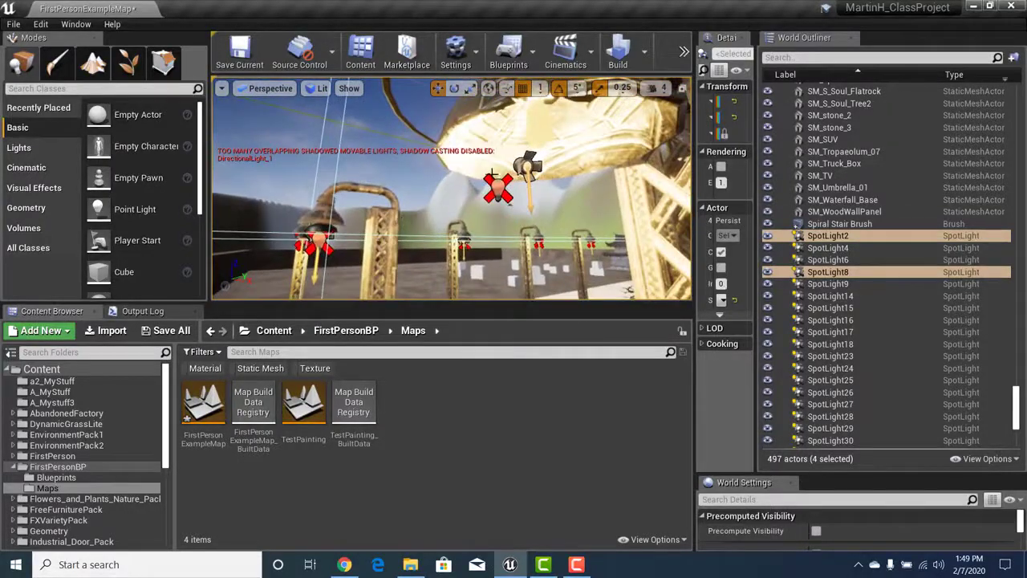
ctrl+click(498, 187)
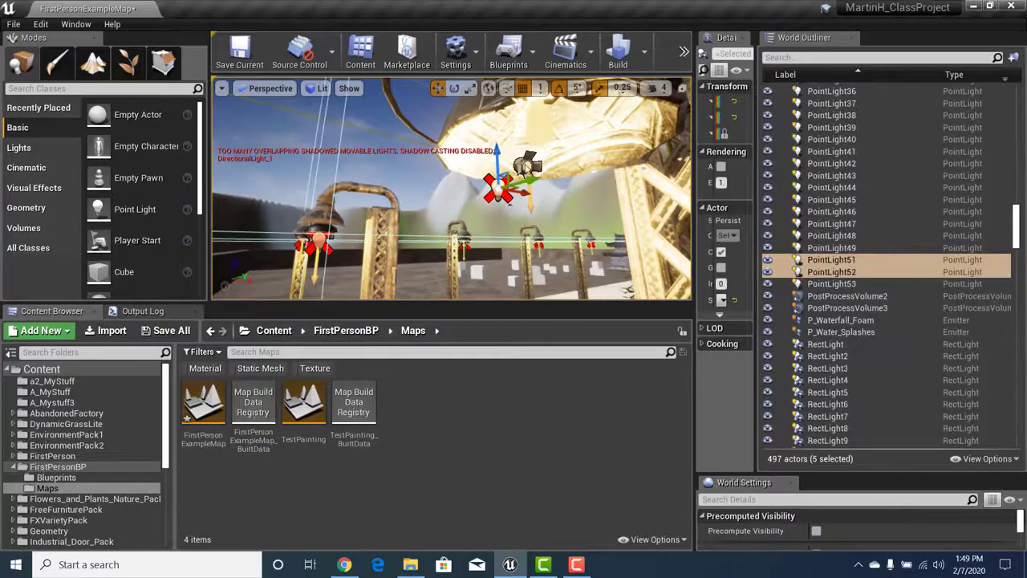
ctrl+click(524, 164)
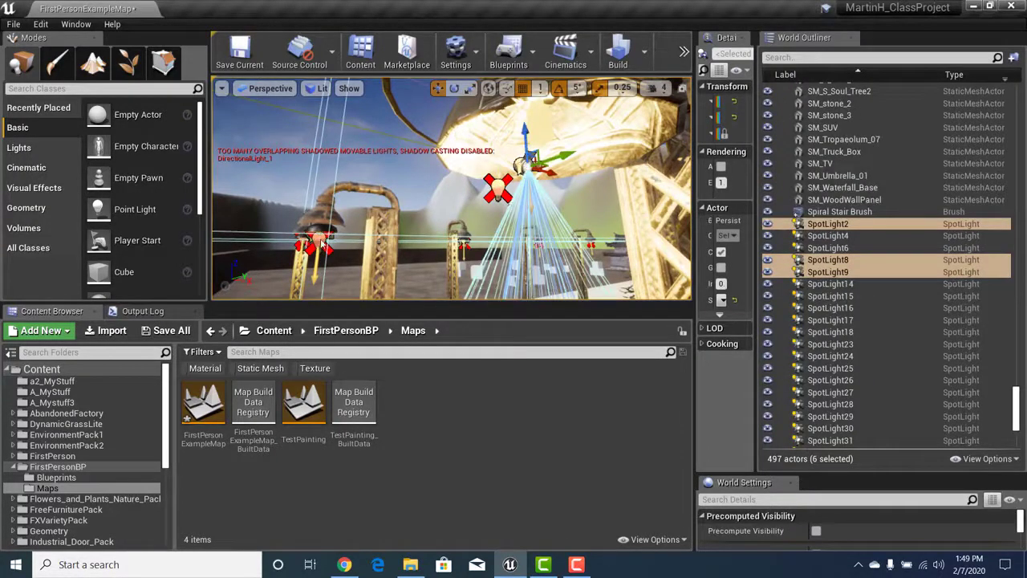
ctrl+click(321, 243)
mouse_move(321, 243)
right_down()
mouse_move(297, 273)
mouse_move(293, 256)
mouse_move(329, 229)
mouse_move(314, 241)
right_up()
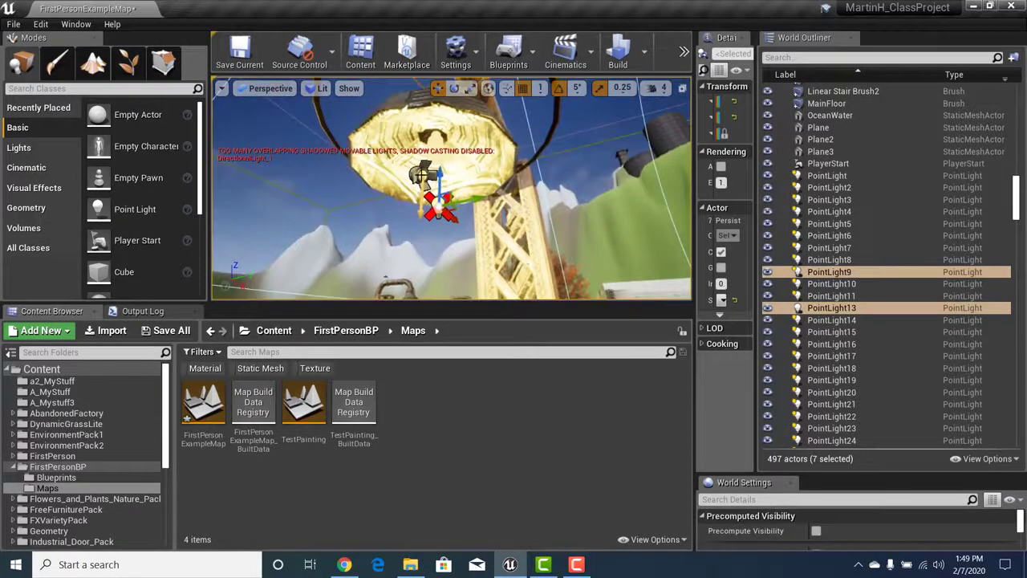
ctrl+click(434, 205)
Extend the selection with PointLight20, SpotLight15, PointLight21 and SpotLight16 under the following two streetlights
right_drag(434, 206, 411, 185)
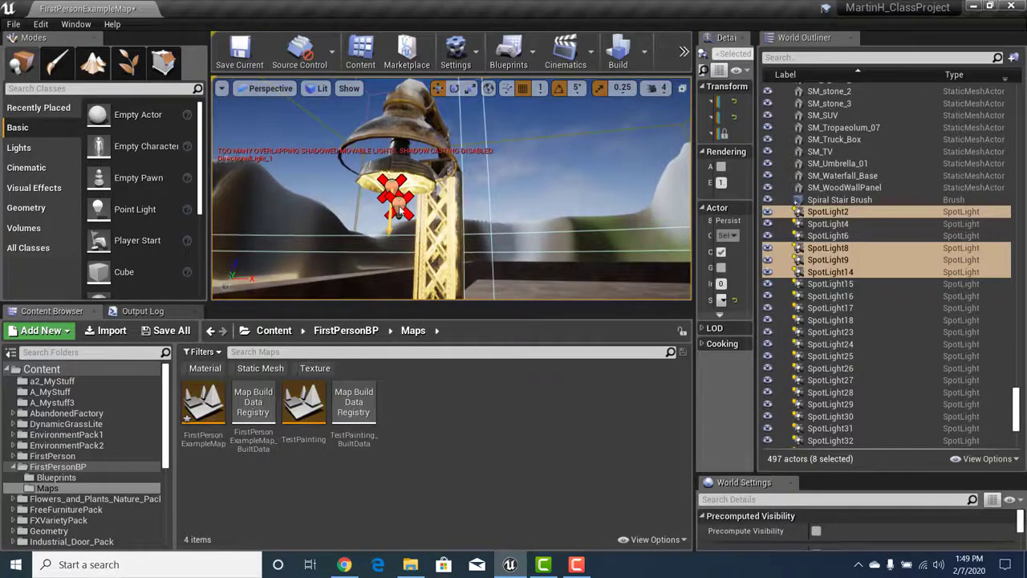
ctrl+click(391, 190)
ctrl+click(393, 191)
right_drag(394, 190, 517, 219)
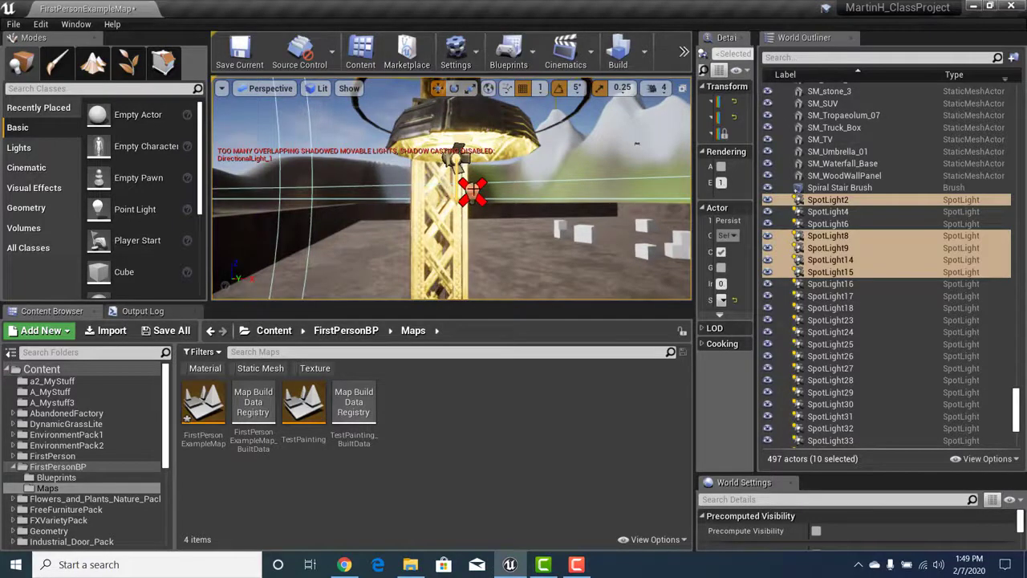
click(472, 191)
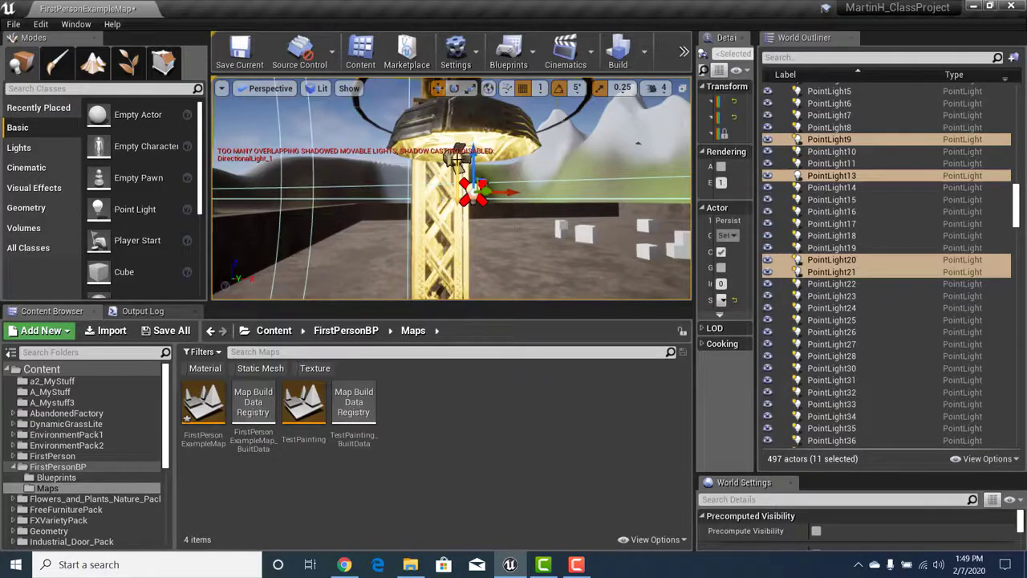
click(456, 159)
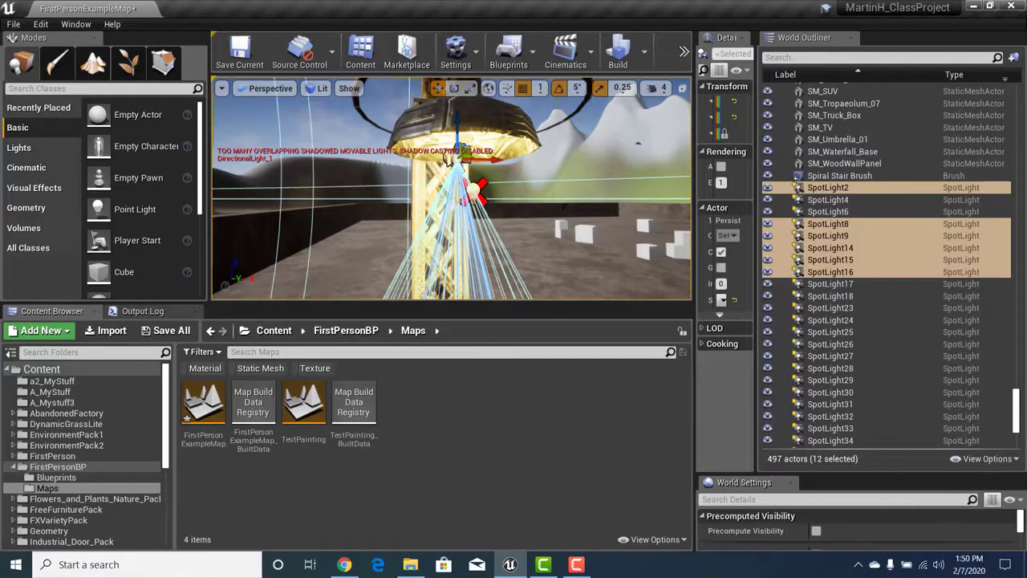
Add PointLight22, SpotLight17, PointLight23 and SpotLight18 from the next two streetlights to the selection
right_drag(448, 158, 447, 158)
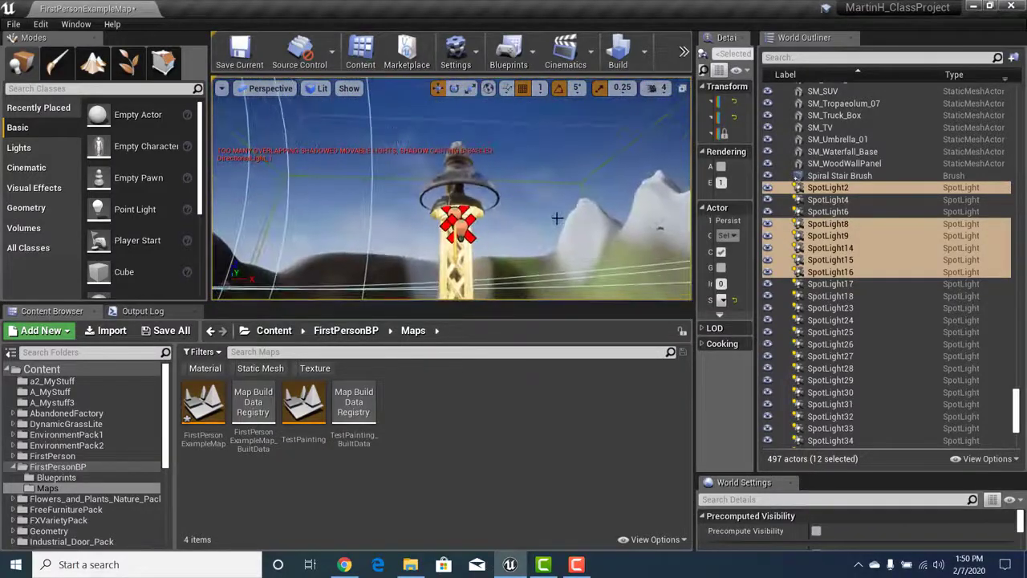
ctrl+click(457, 225)
ctrl+click(457, 218)
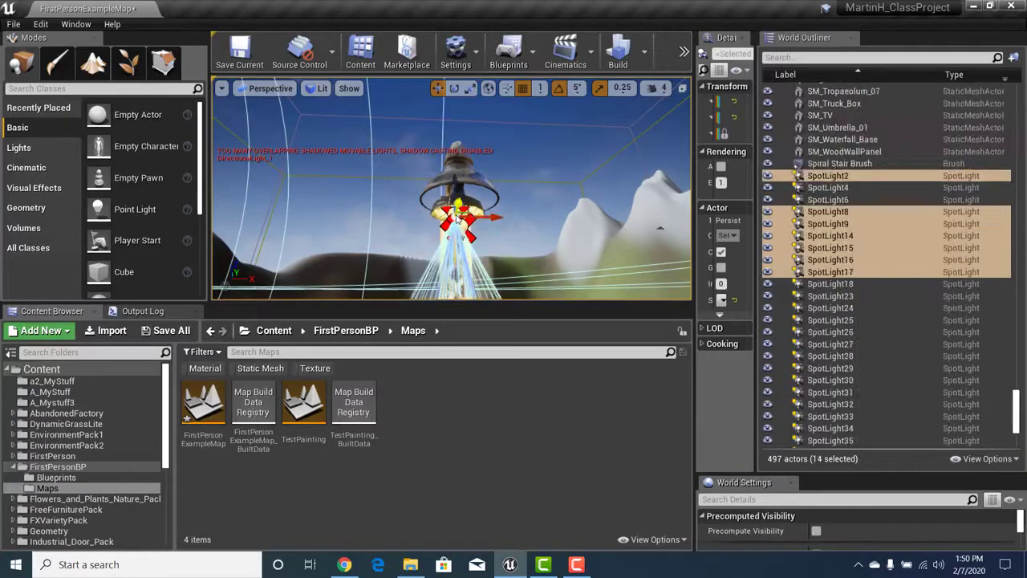
right_drag(459, 217, 459, 217)
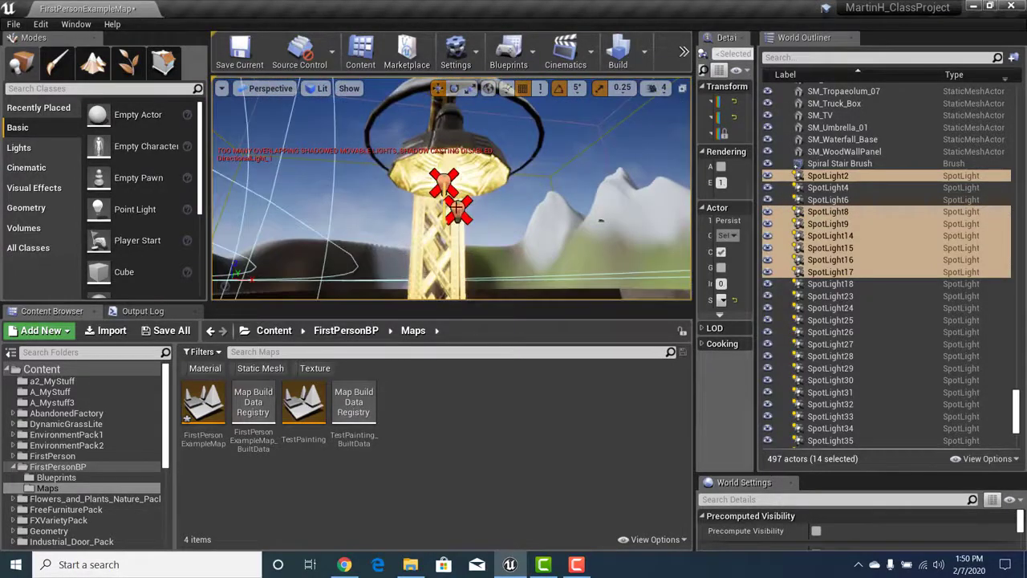
ctrl+click(443, 183)
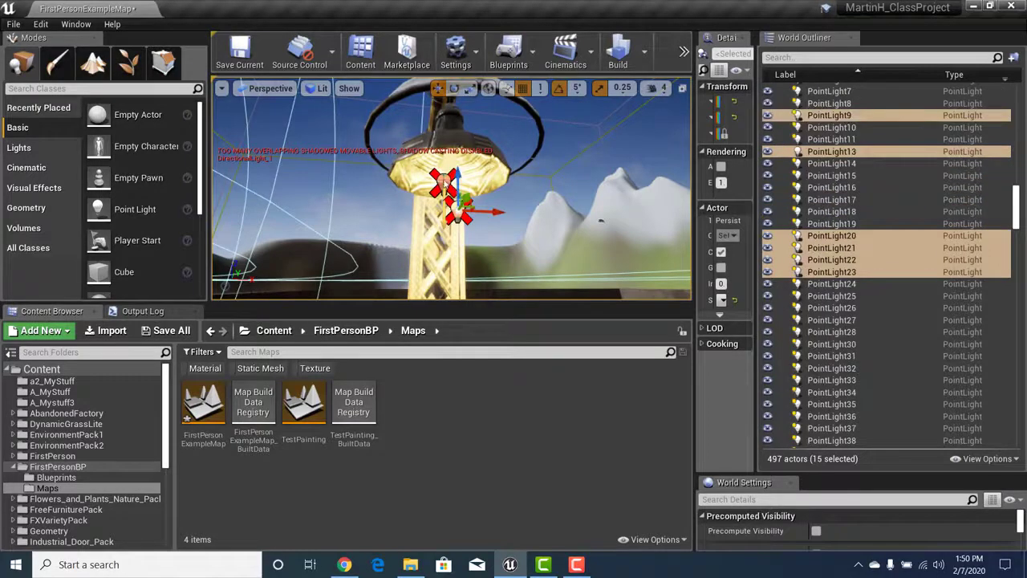
ctrl+click(443, 183)
Add the lights of the last two streetlights near the red-leaved tree, PointLight24, SpotLight25, PointLight25 and SpotLight26, to the selection
right_drag(443, 183, 444, 183)
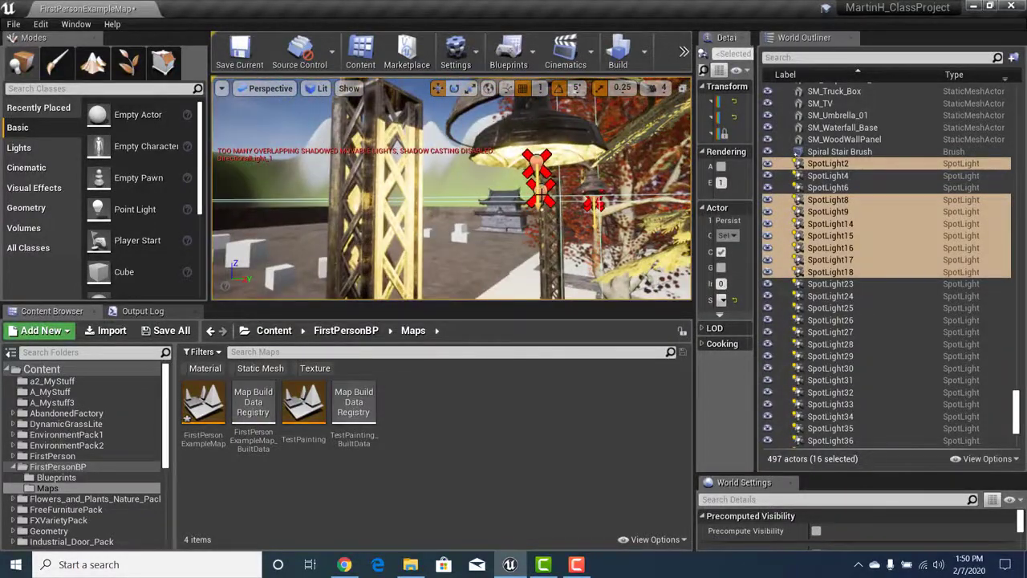
ctrl+click(540, 183)
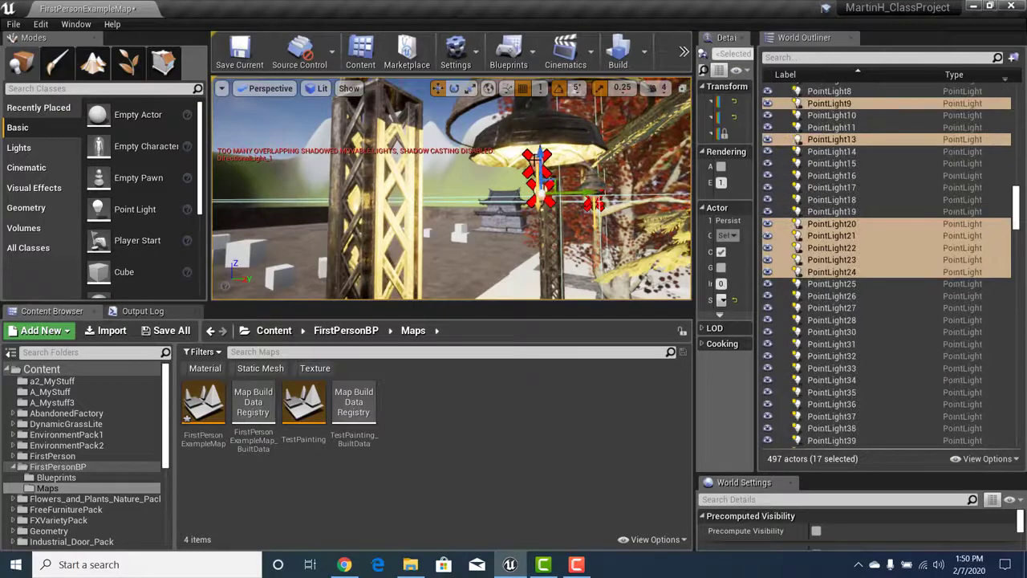
ctrl+click(537, 165)
right_drag(537, 165, 537, 165)
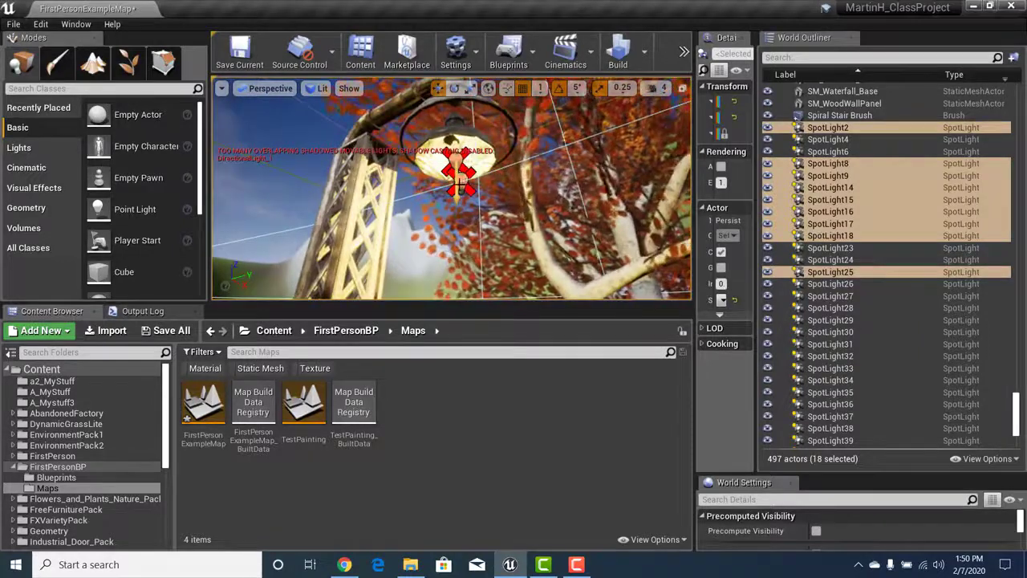
ctrl+click(460, 183)
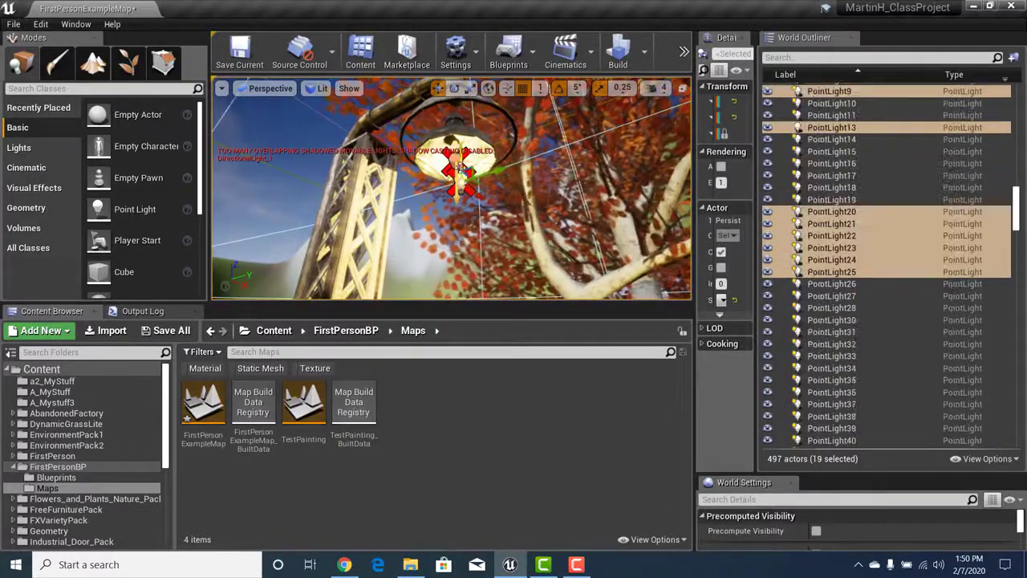
ctrl+click(455, 163)
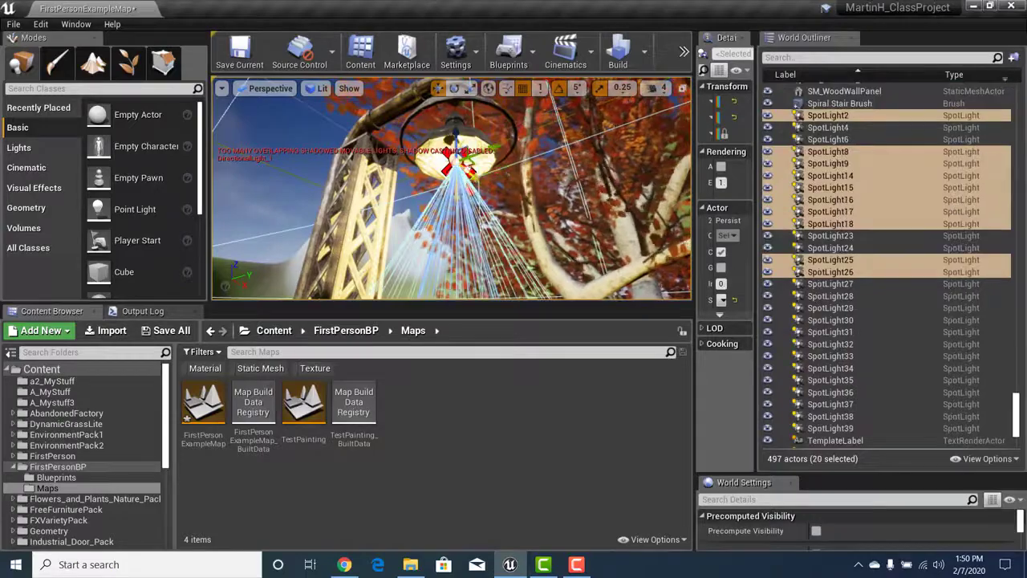
Move the twenty selected point lights and spotlights into the existing Area 1Starting Area folder
right_drag(455, 163, 456, 163)
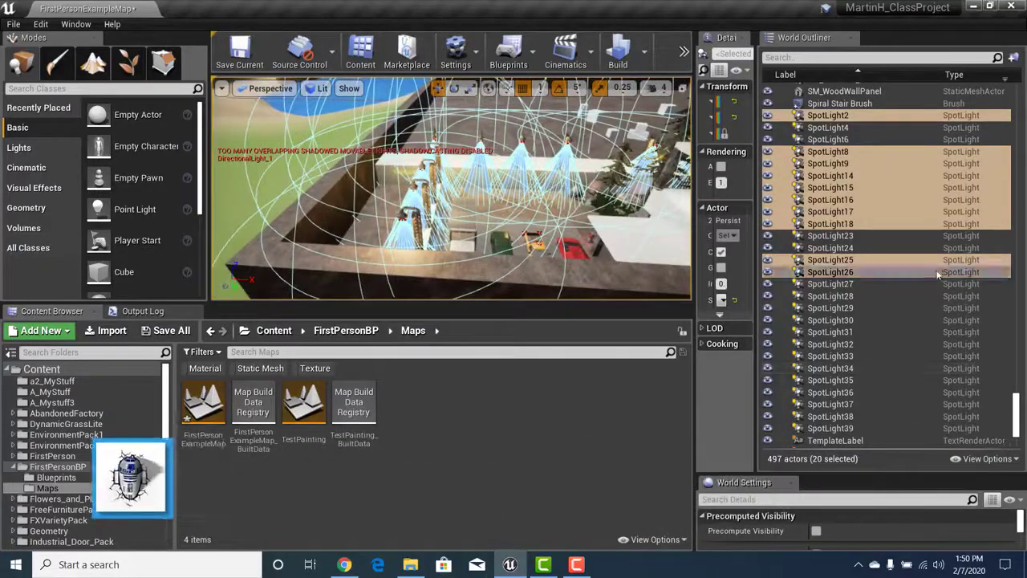
right_click(821, 265)
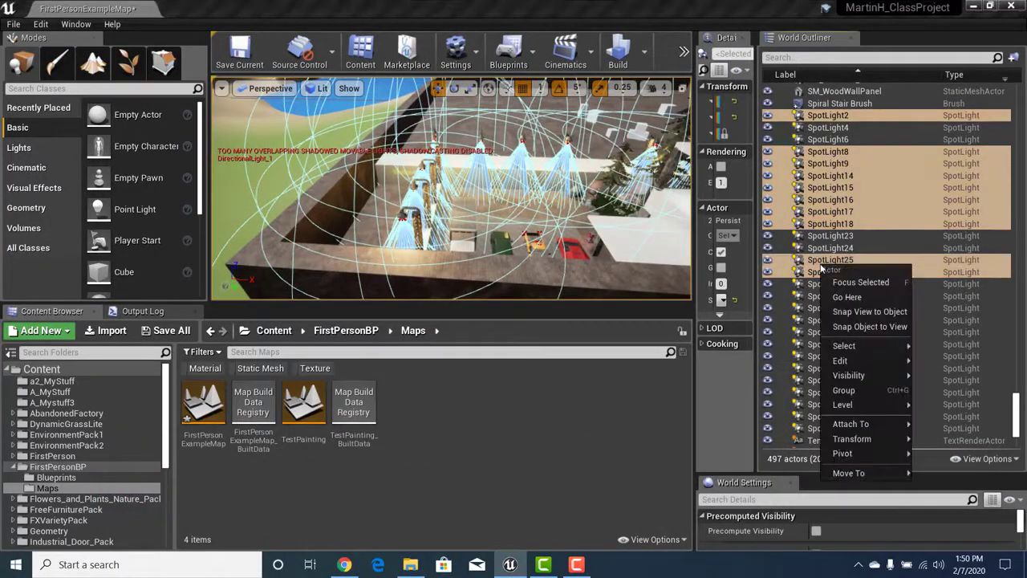
mouse_move(871, 473)
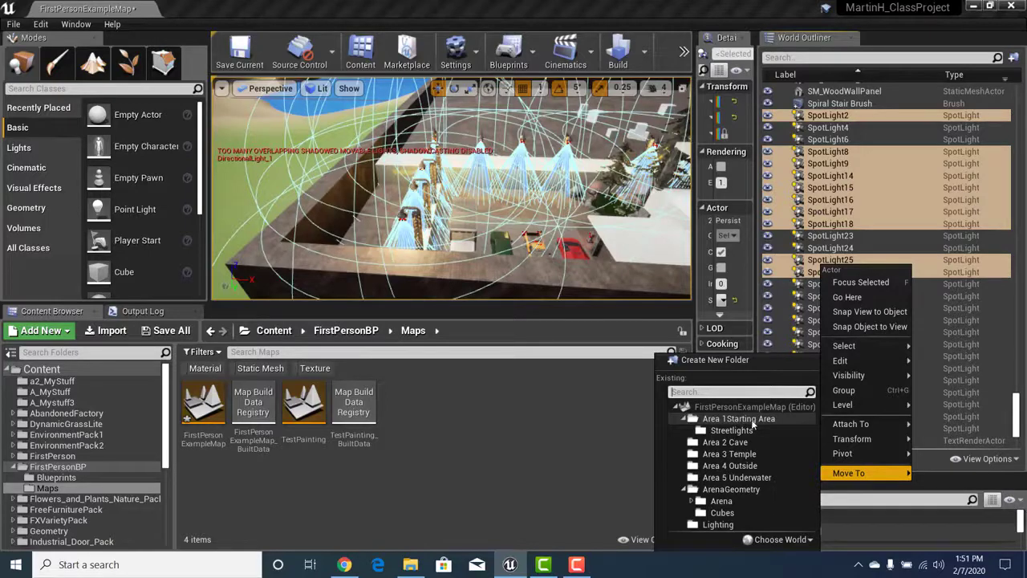
click(739, 419)
Move the ten point lights from PointLight9 through PointLight52 into a new subfolder of Area 1Starting Area and clear its default name
drag(1016, 413, 1021, 82)
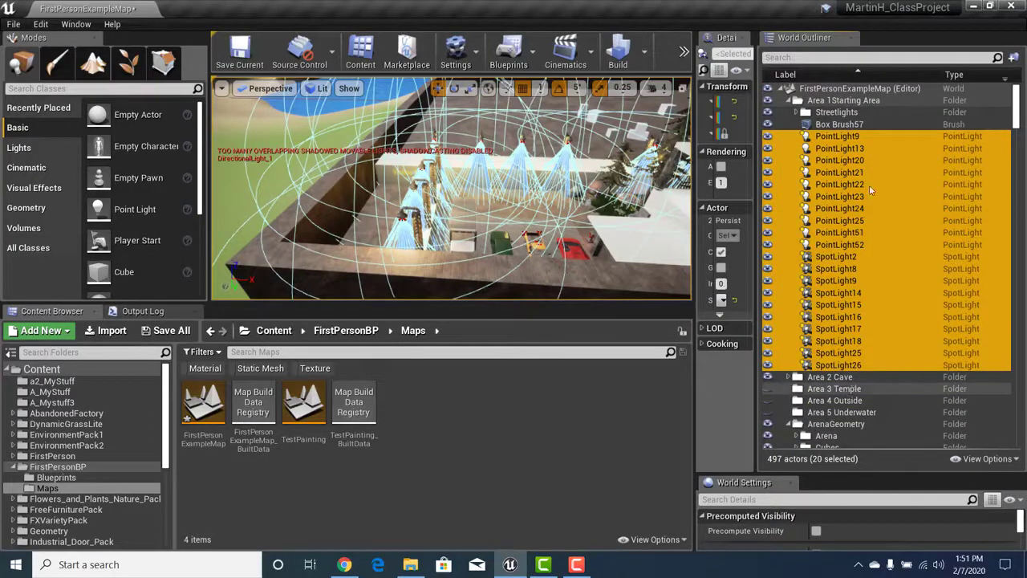
click(839, 136)
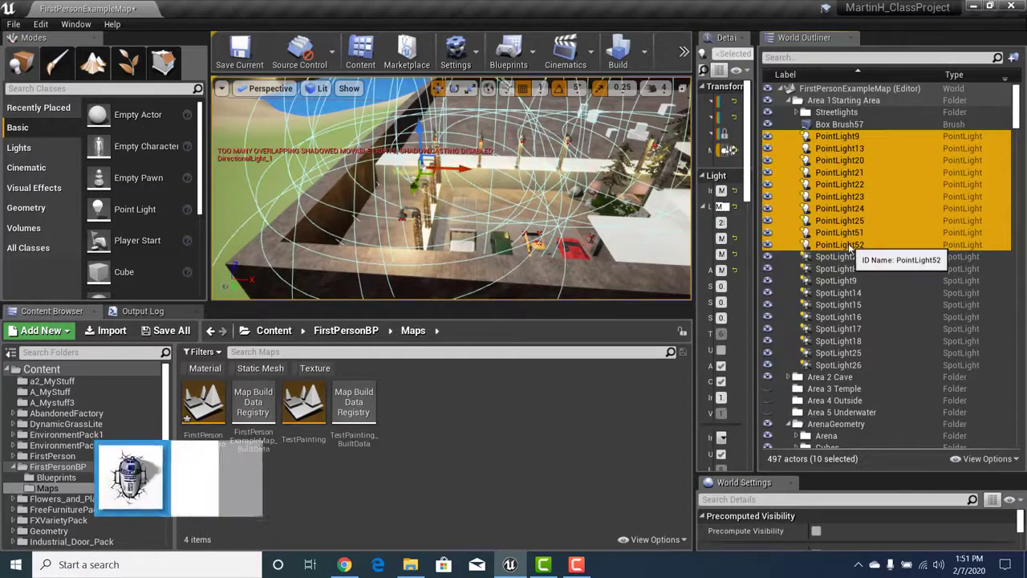
click(835, 136)
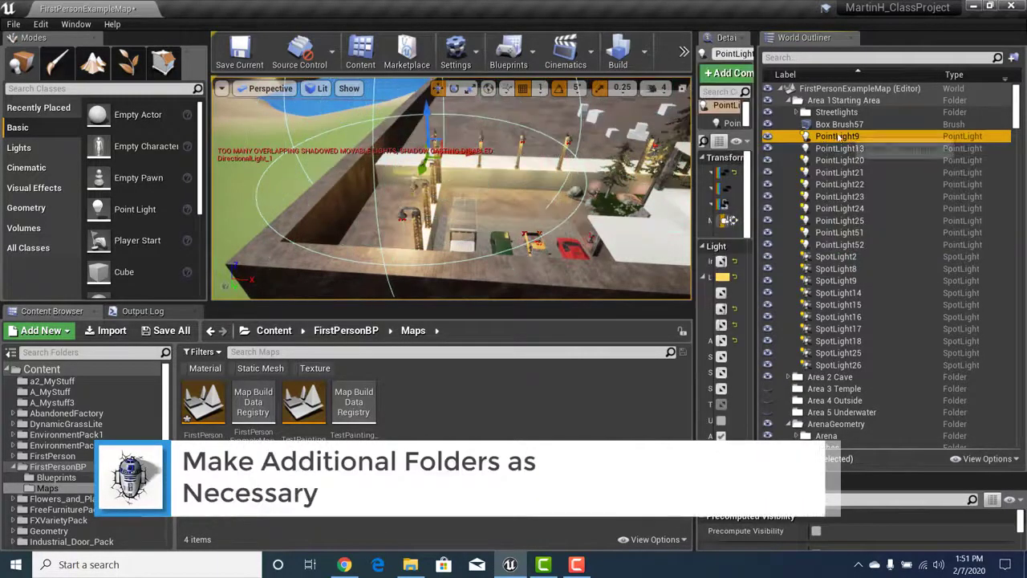
shift+click(840, 245)
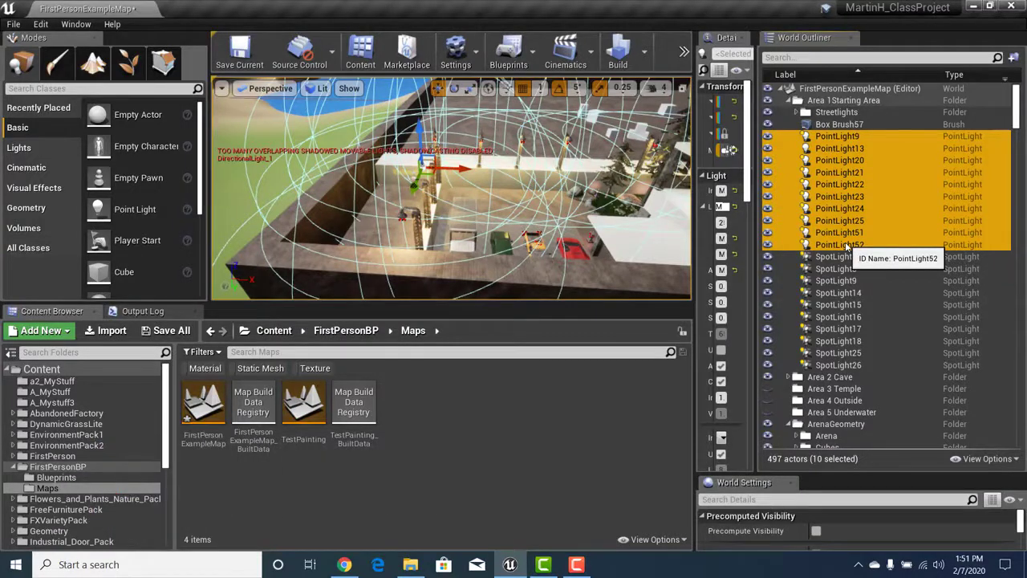
right_click(830, 136)
mouse_move(872, 374)
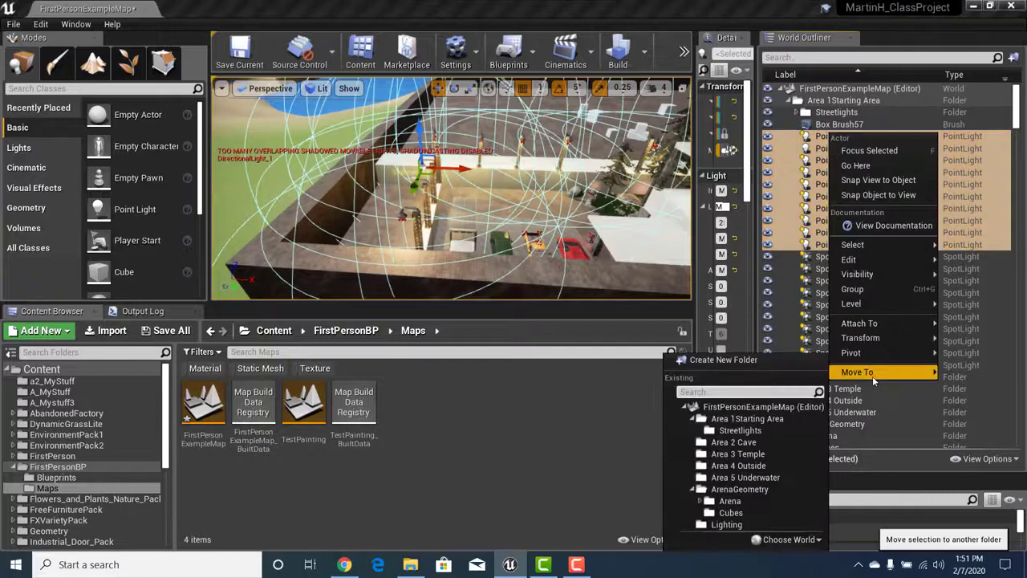
click(748, 365)
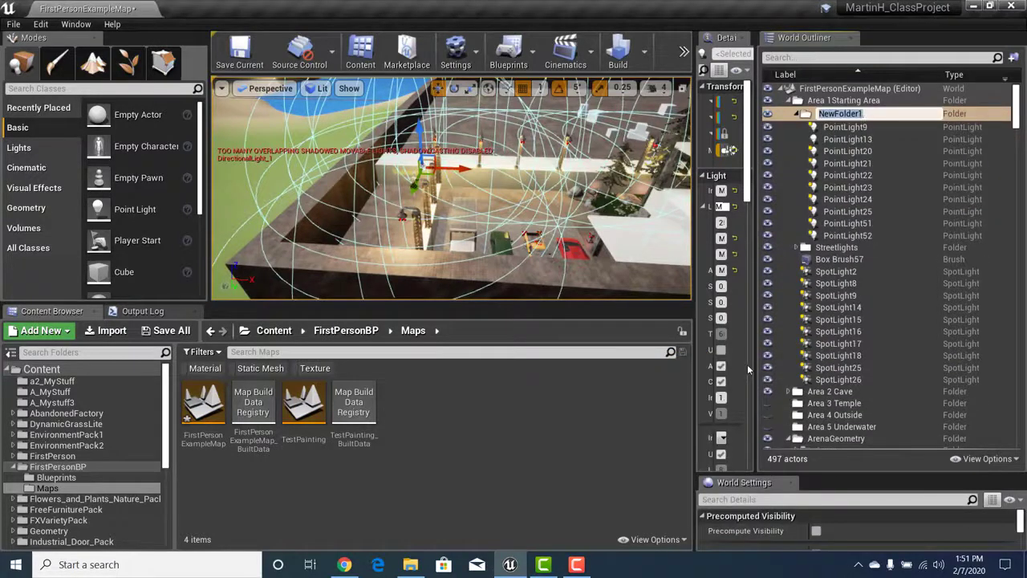
key(BackSpace)
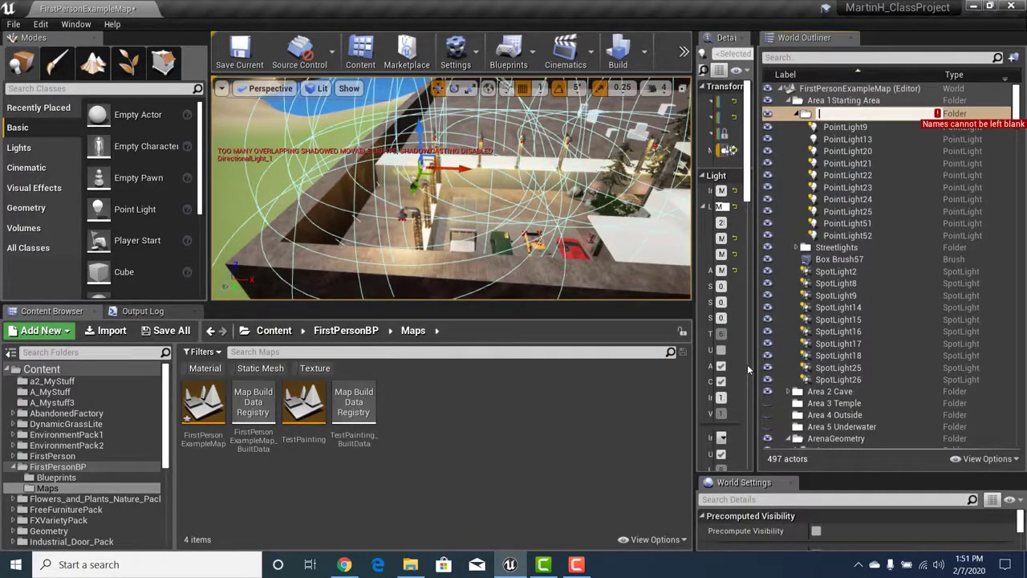
text(Pointlights)
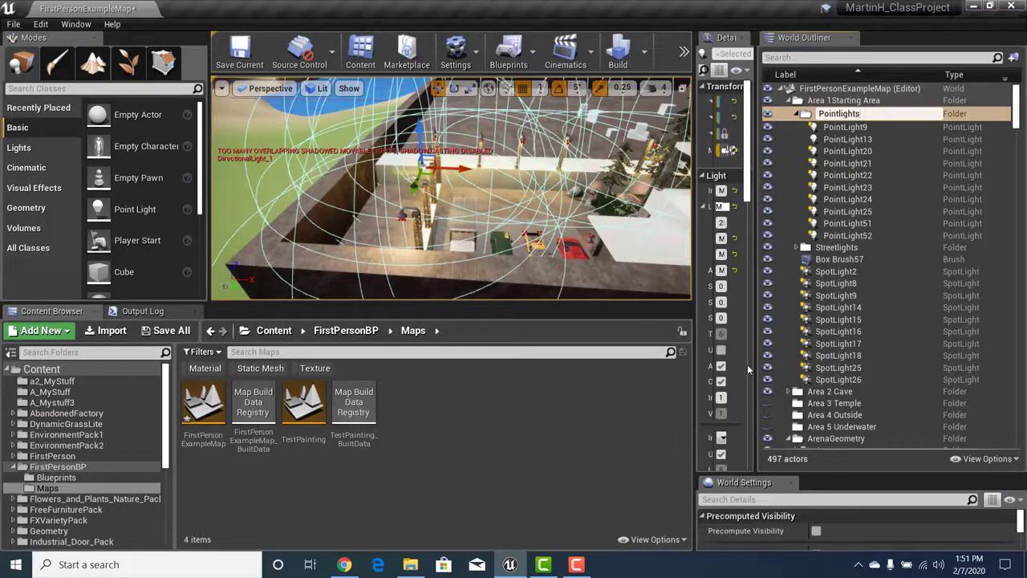
key(BackSpace)
key(BackSpace)
key(BackSpace)
key(BackSpace)
key(BackSpace)
key(BackSpace)
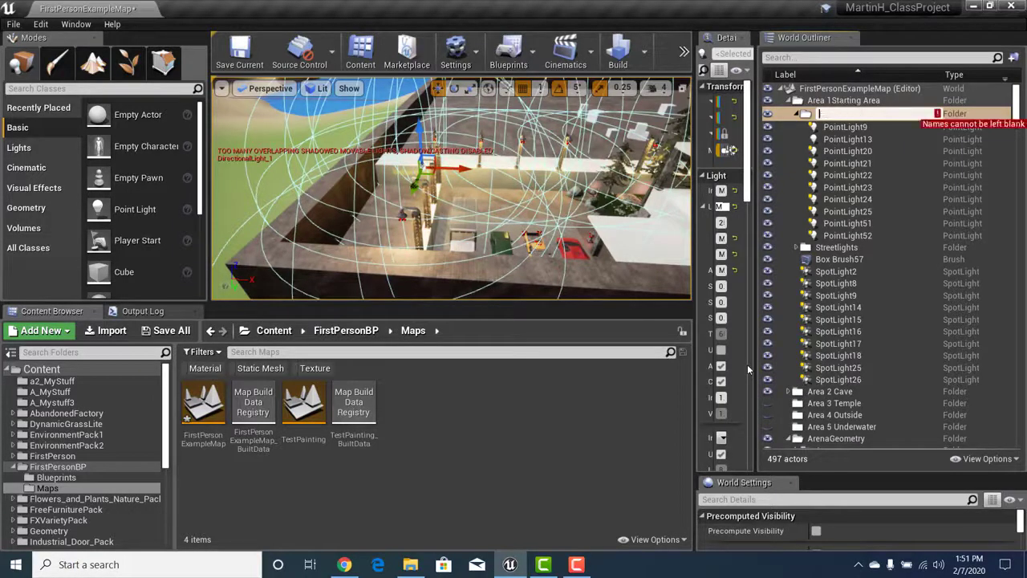
text(sod Poi)
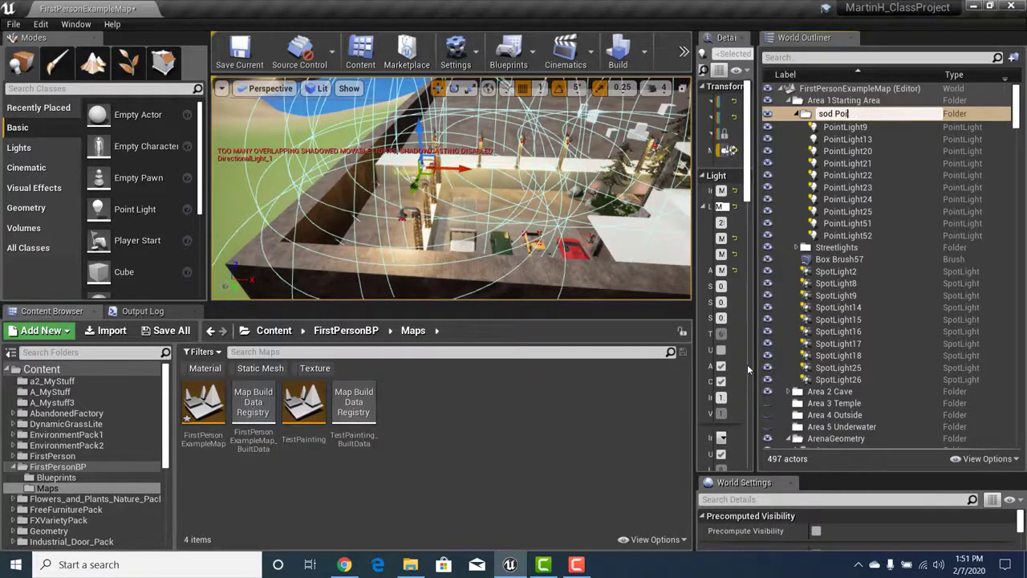
key(BackSpace)
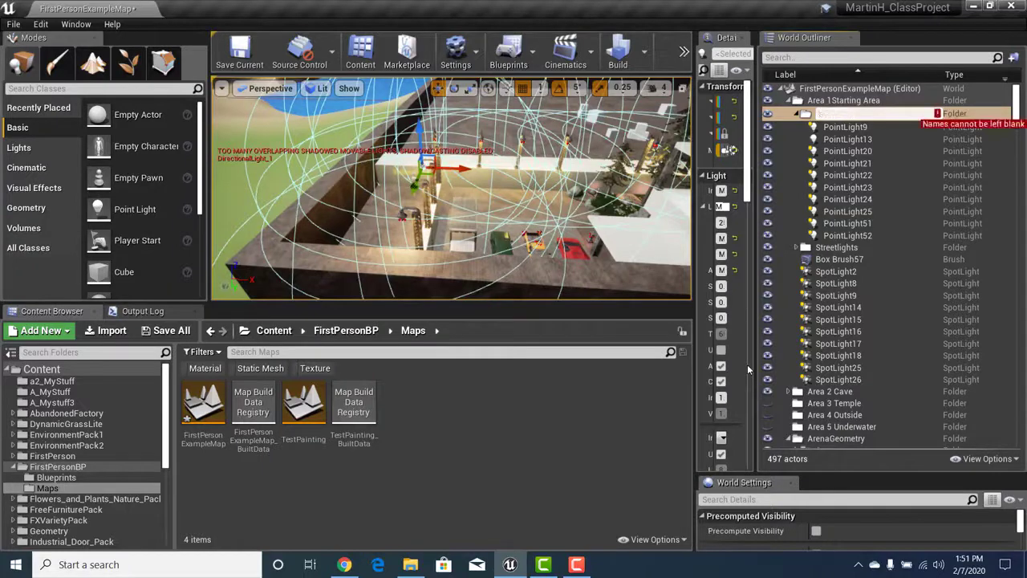
text(S)
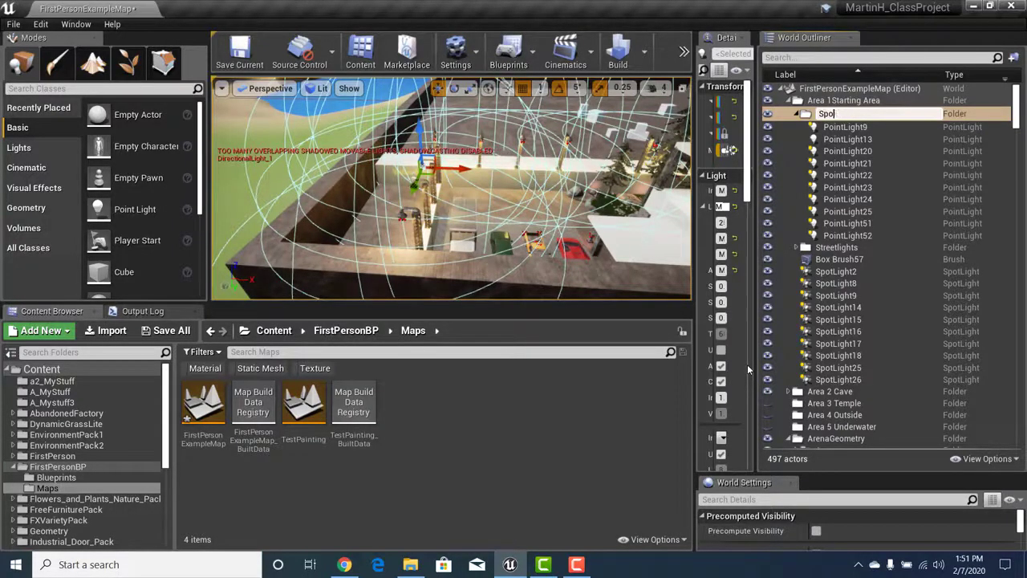
key(BackSpace)
Name the new point light folder S_Pointlight, then collapse and re-expand it
text(S)
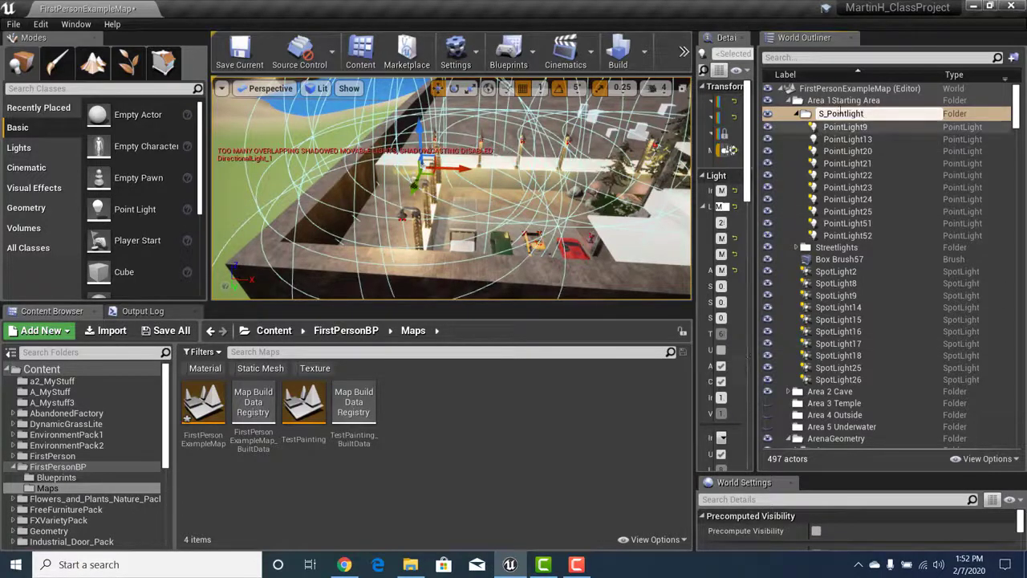
key(Return)
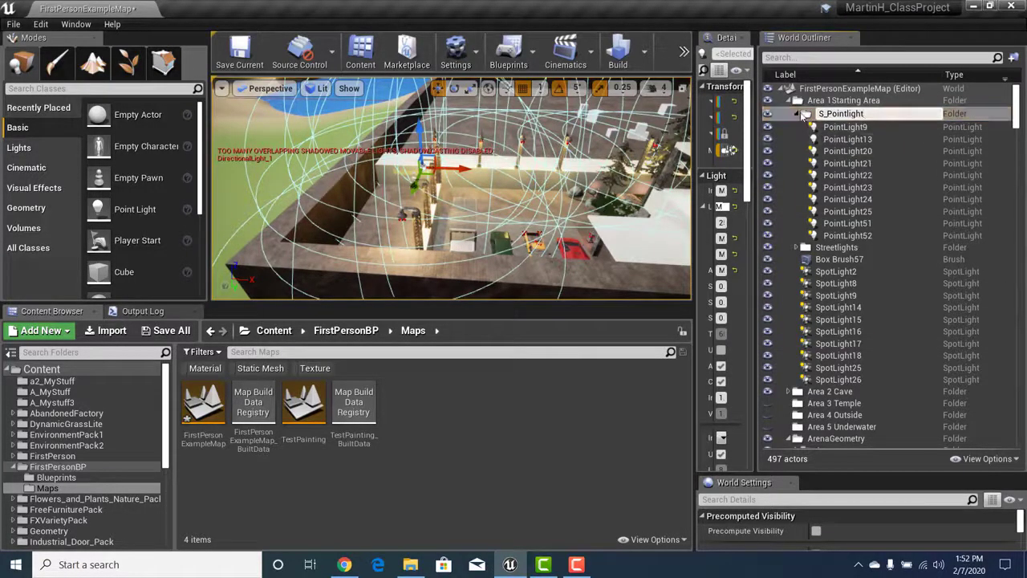
click(797, 114)
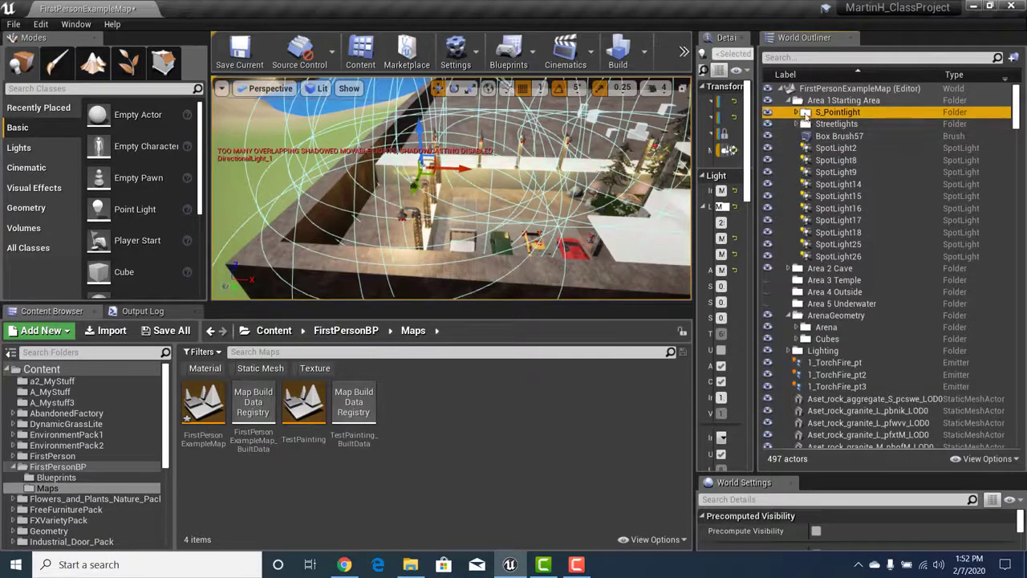
click(797, 113)
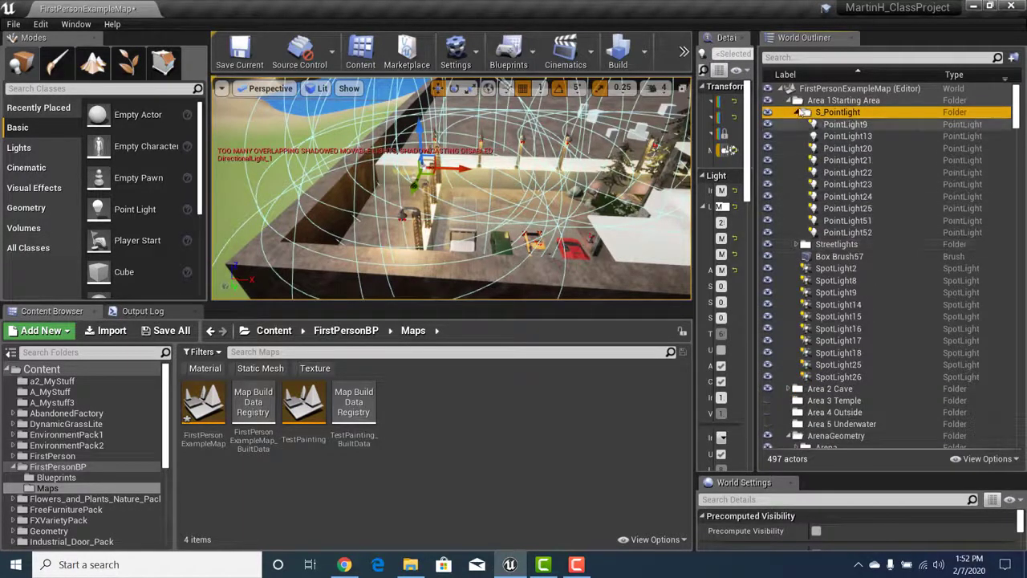
Move the spotlights from SpotLight2 through SpotLight26 into a new subfolder of Area 1Starting Area
click(834, 101)
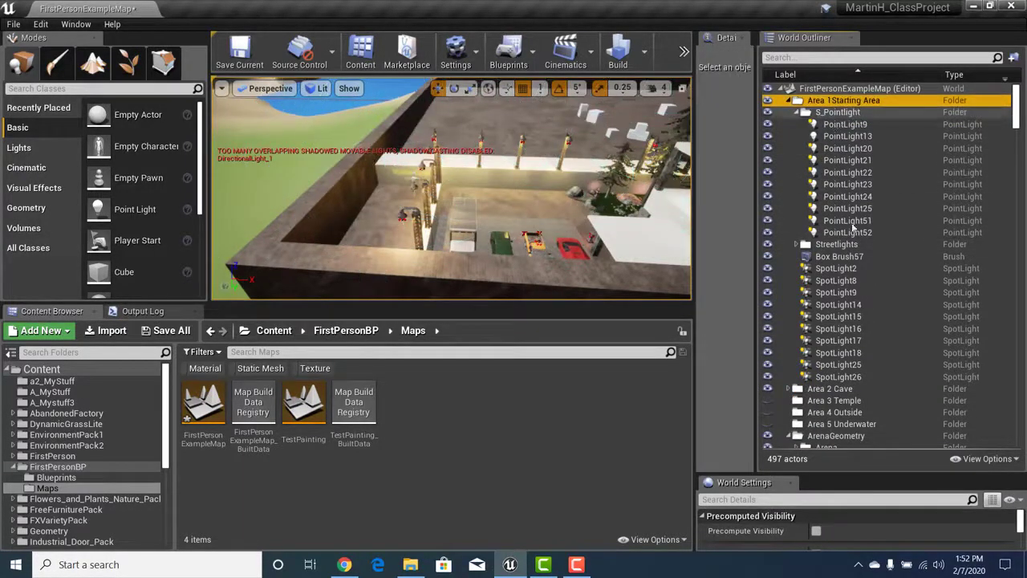
click(836, 268)
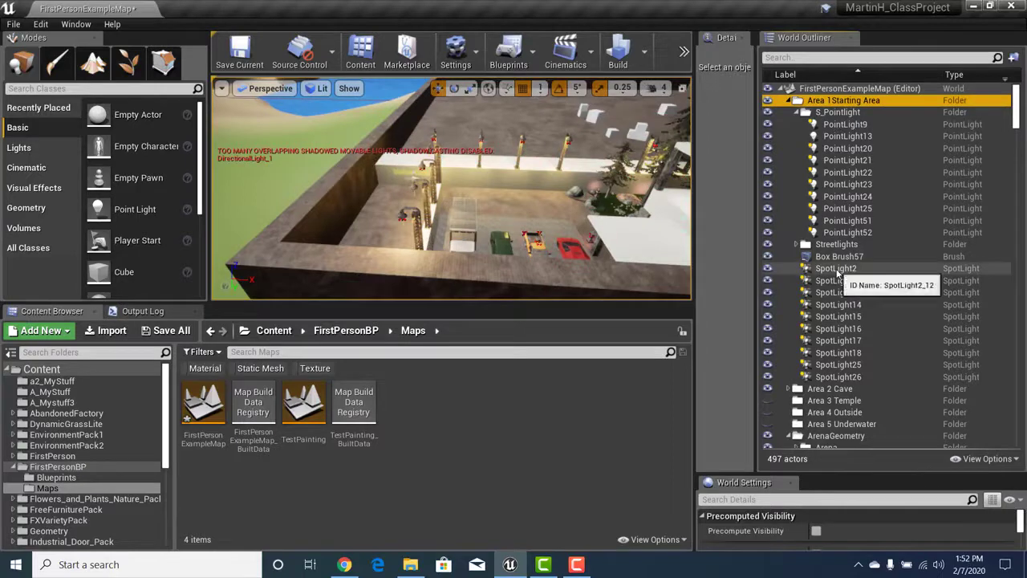
shift+click(839, 377)
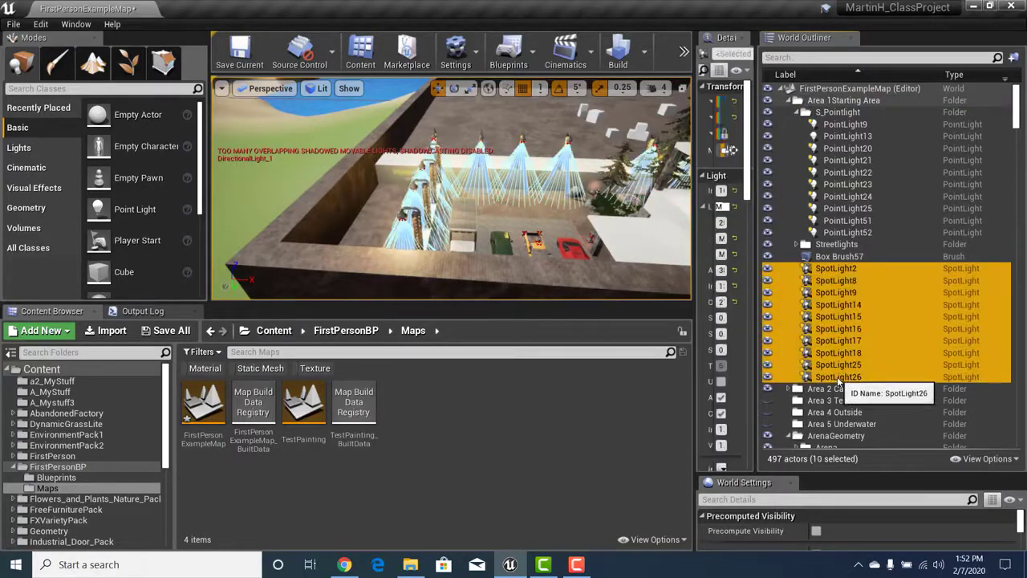
right_click(826, 278)
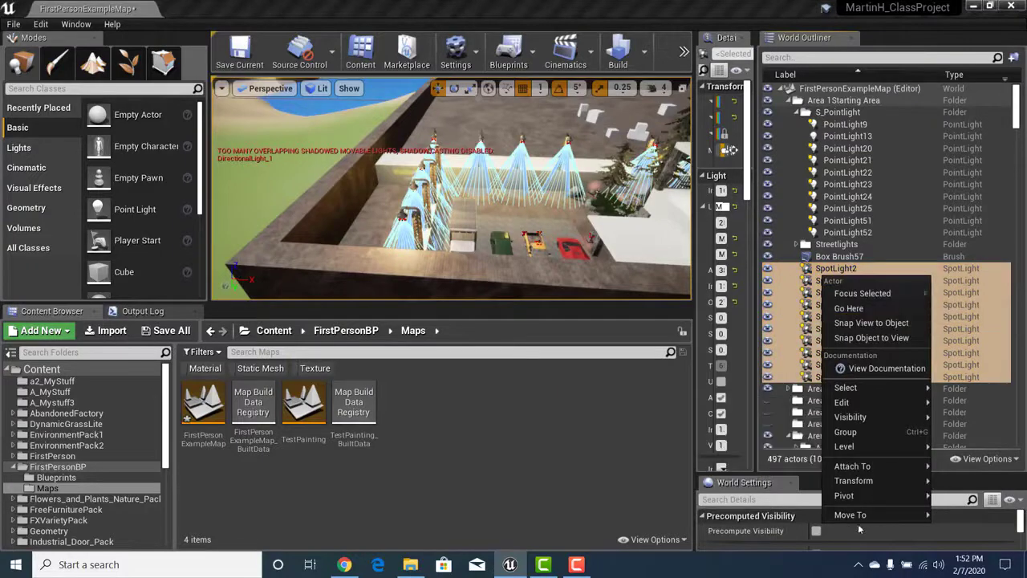
mouse_move(862, 516)
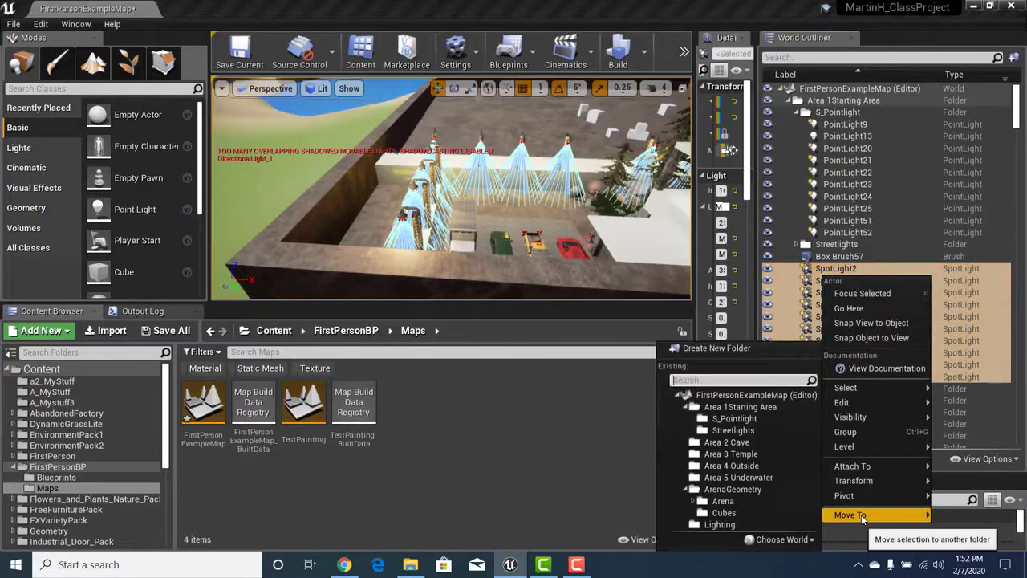
click(763, 353)
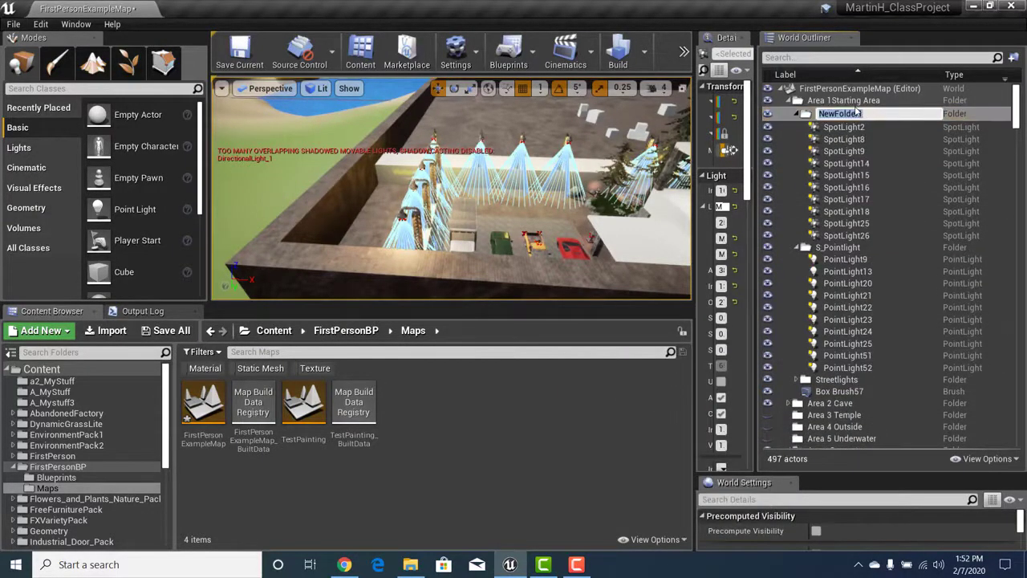
Name the new spotlight folder S_SpotLights and collapse the S_Pointlight folder
key(BackSpace)
text(S)
text(_SpotLights)
key(Return)
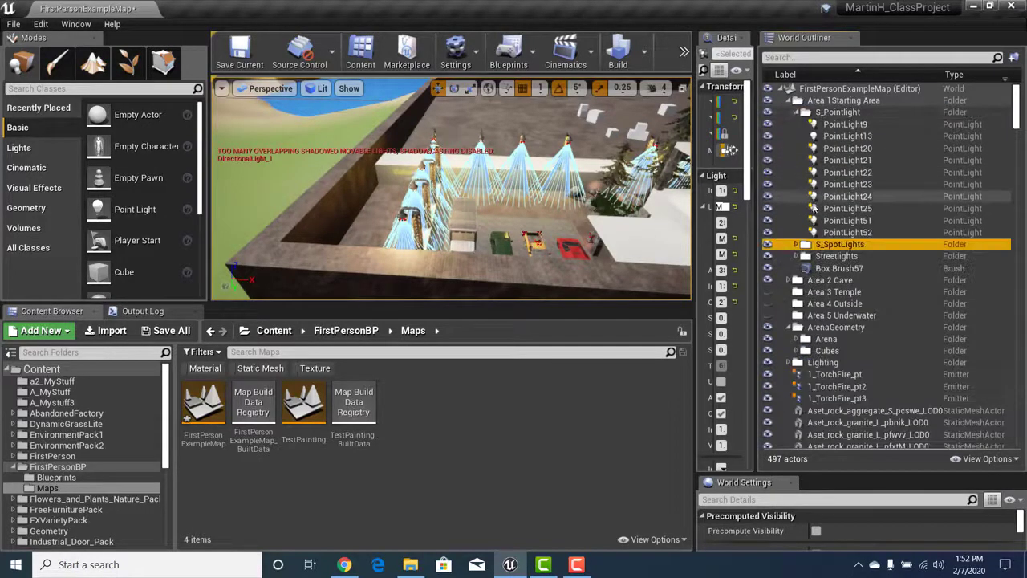
click(796, 112)
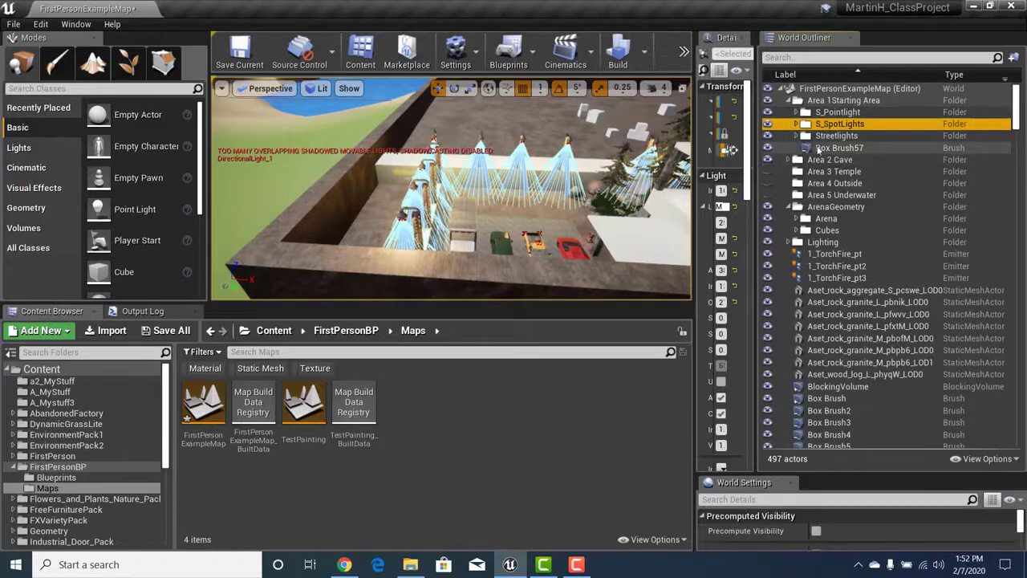
Hide the S_SpotLights, S_Pointlight and Streetlights folders of the starting area with the streetlights in view
right_drag(618, 176, 638, 178)
right_drag(338, 171, 321, 166)
click(321, 166)
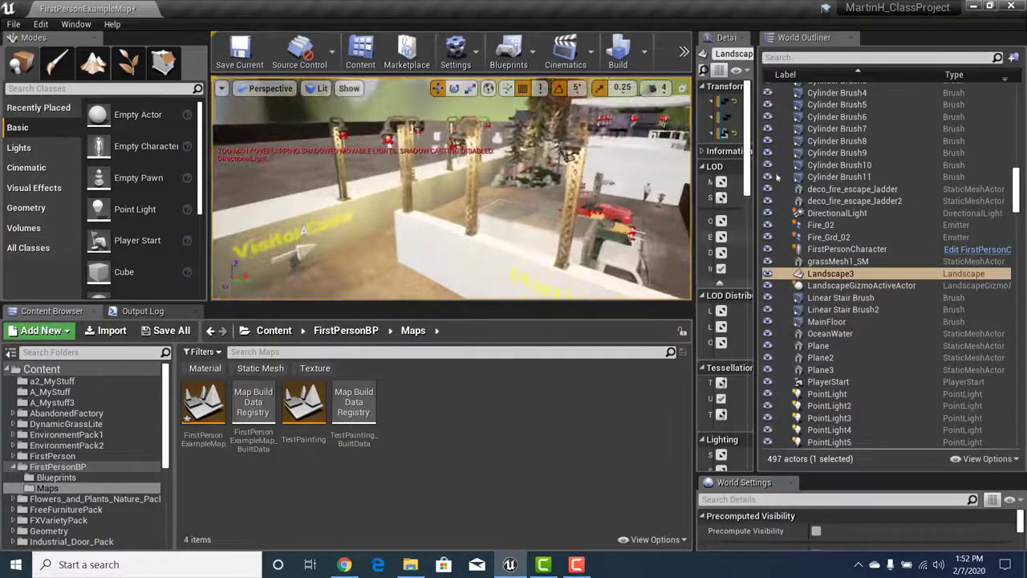
drag(1016, 188, 1019, 105)
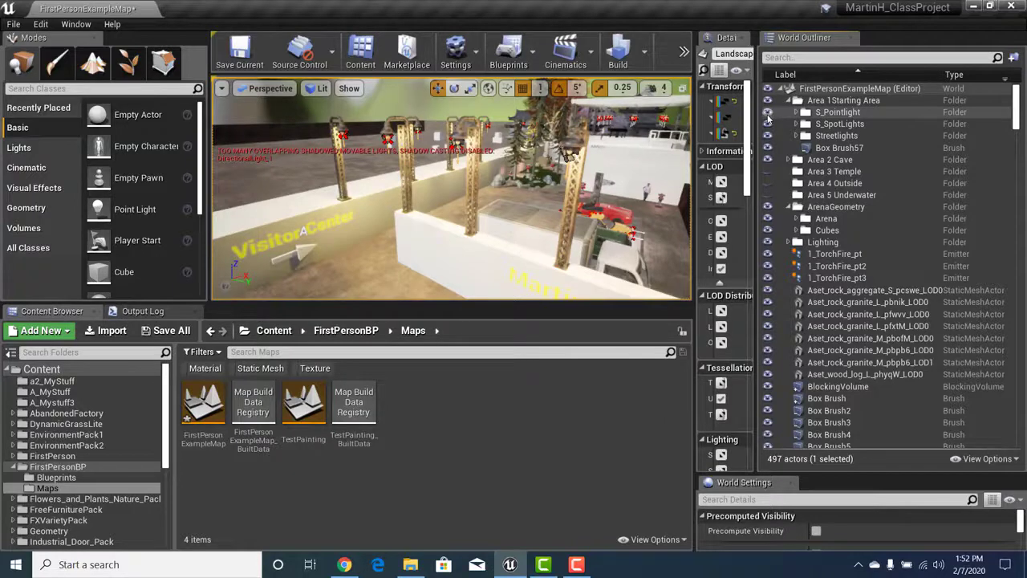
click(768, 124)
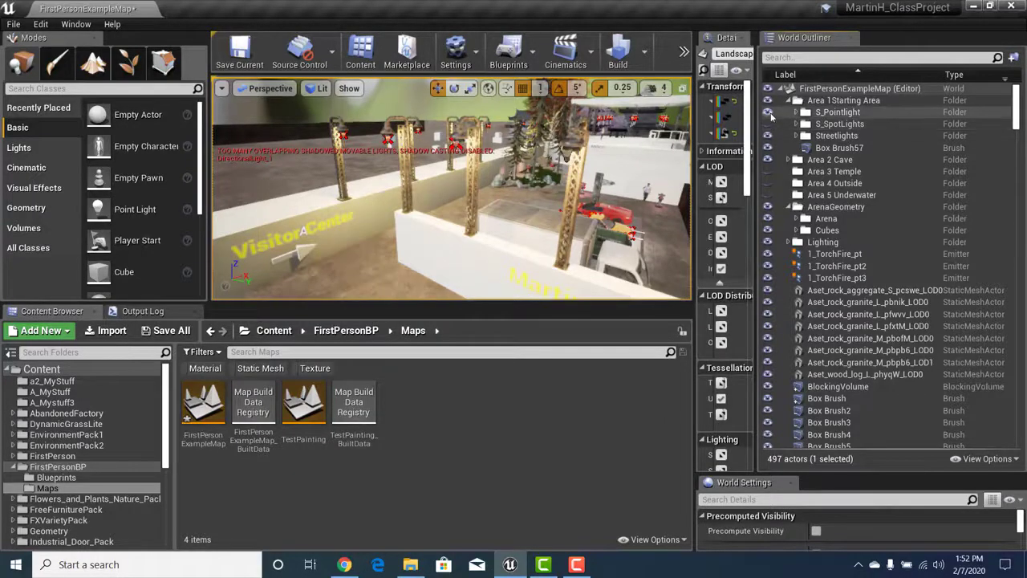
click(769, 113)
click(768, 137)
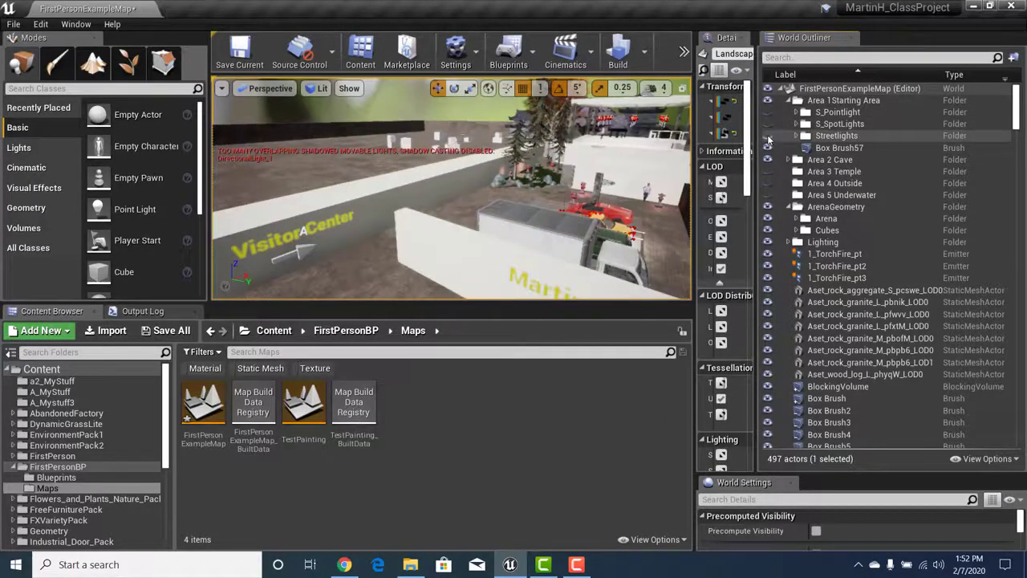
Toggle the Streetlights folder's visibility on and off several times, ending with the lamp posts shown
click(768, 137)
right_drag(514, 192, 529, 193)
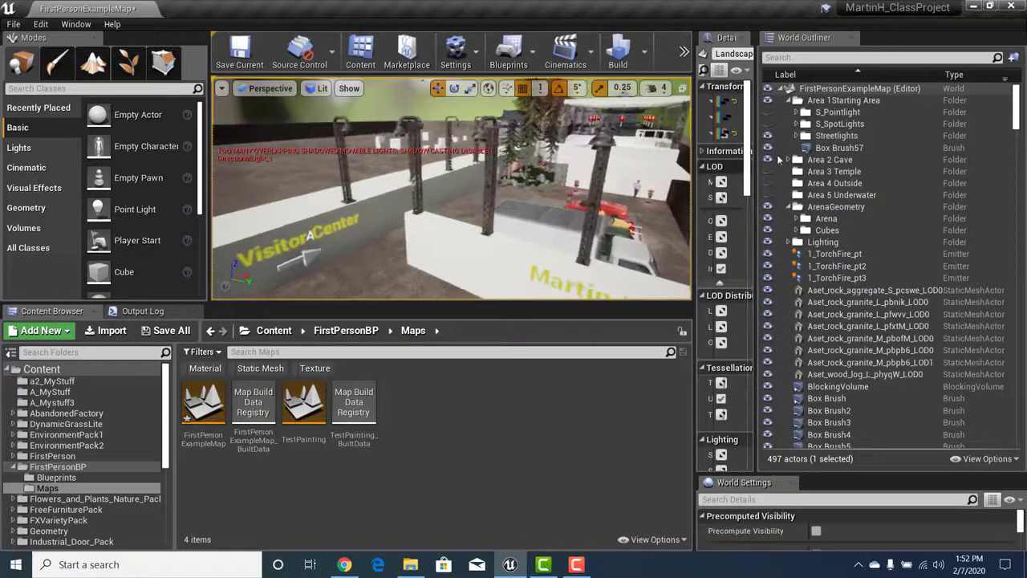
click(768, 137)
right_drag(450, 192, 474, 191)
click(768, 136)
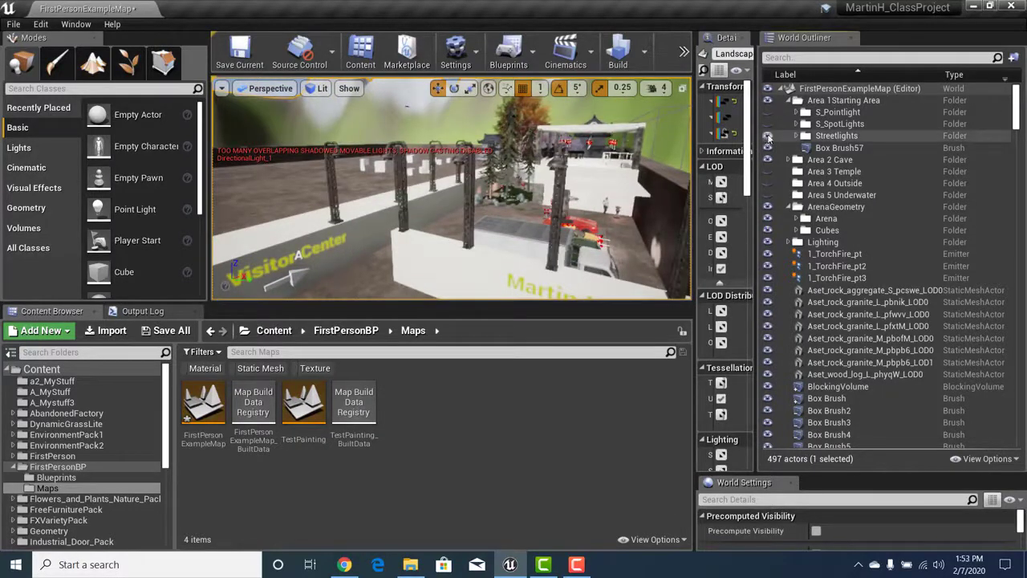
click(767, 136)
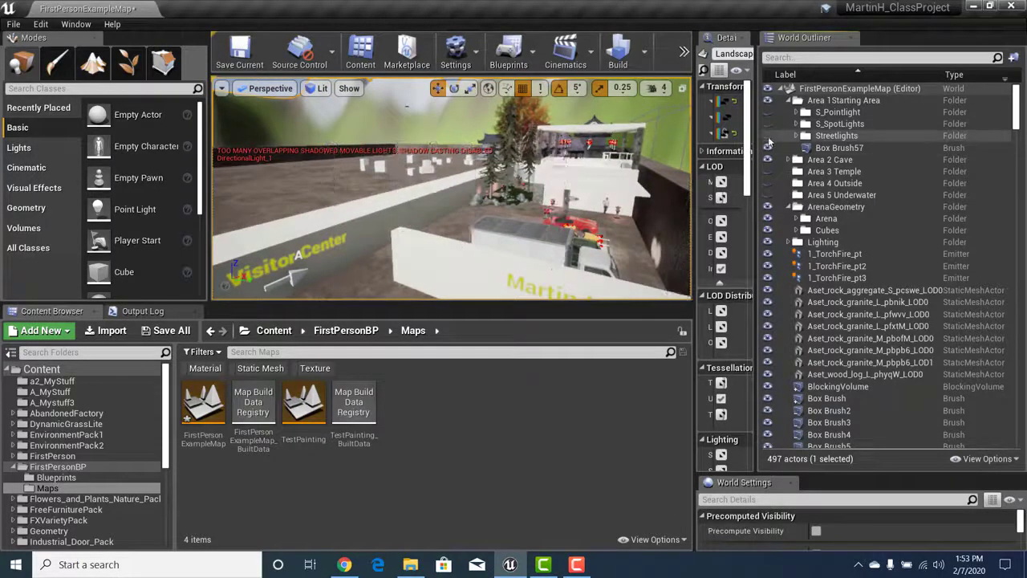
right_drag(452, 192, 472, 189)
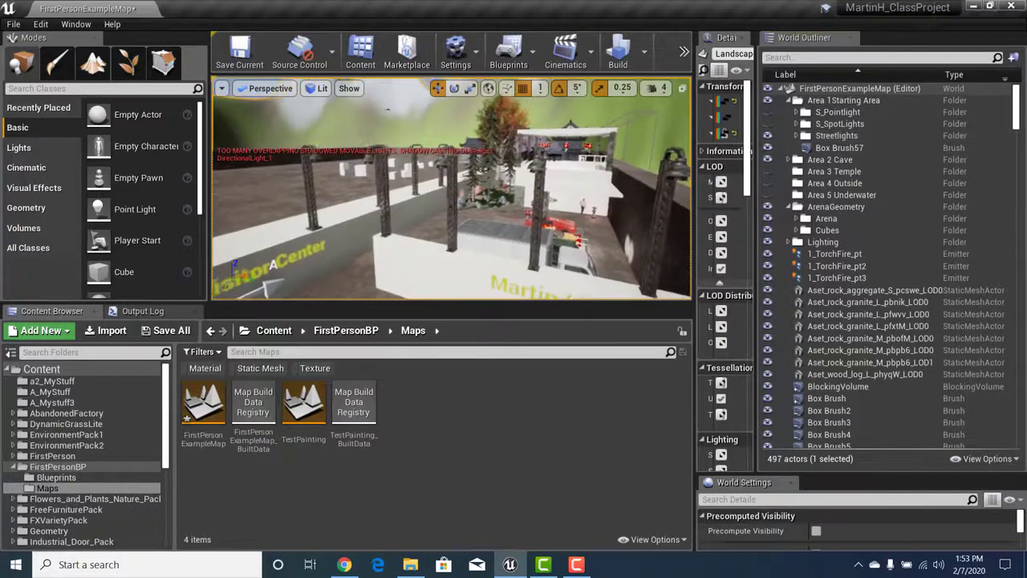
Toggle the visibility of S_Pointlight and S_SpotLights to compare the streetlights lit and unlit, ending with both folders shown
click(766, 114)
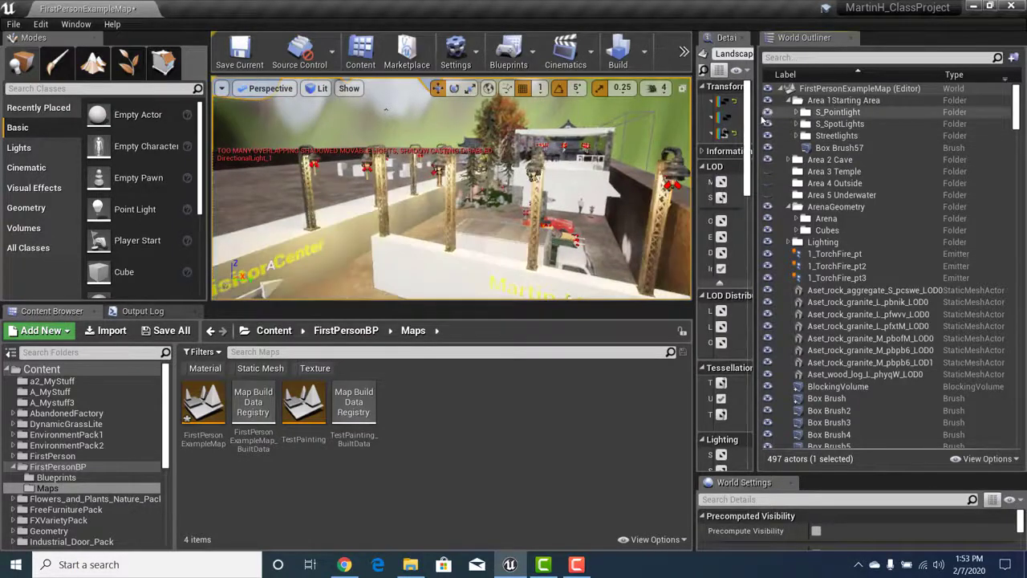
click(767, 124)
right_drag(449, 193, 411, 195)
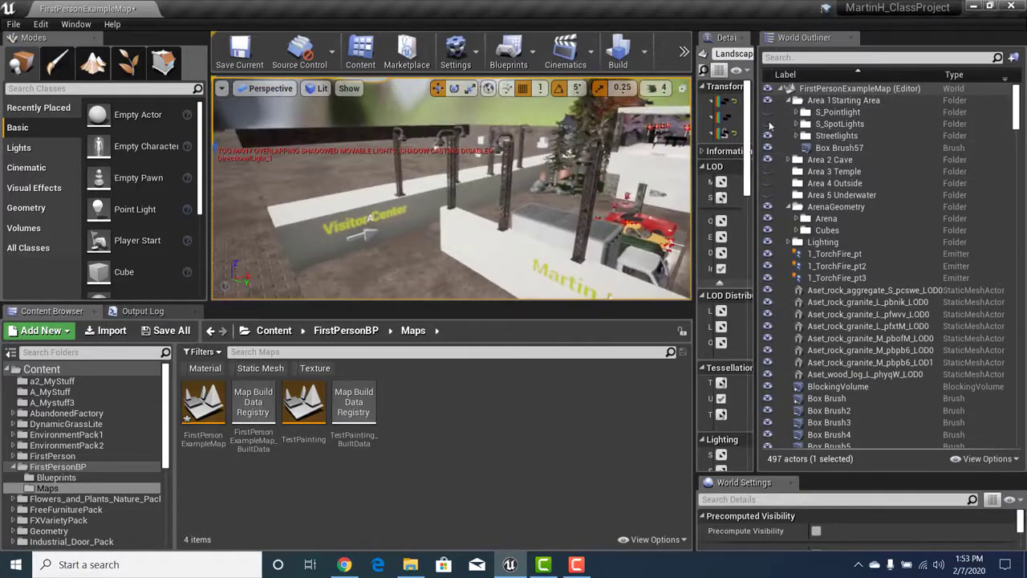
click(768, 116)
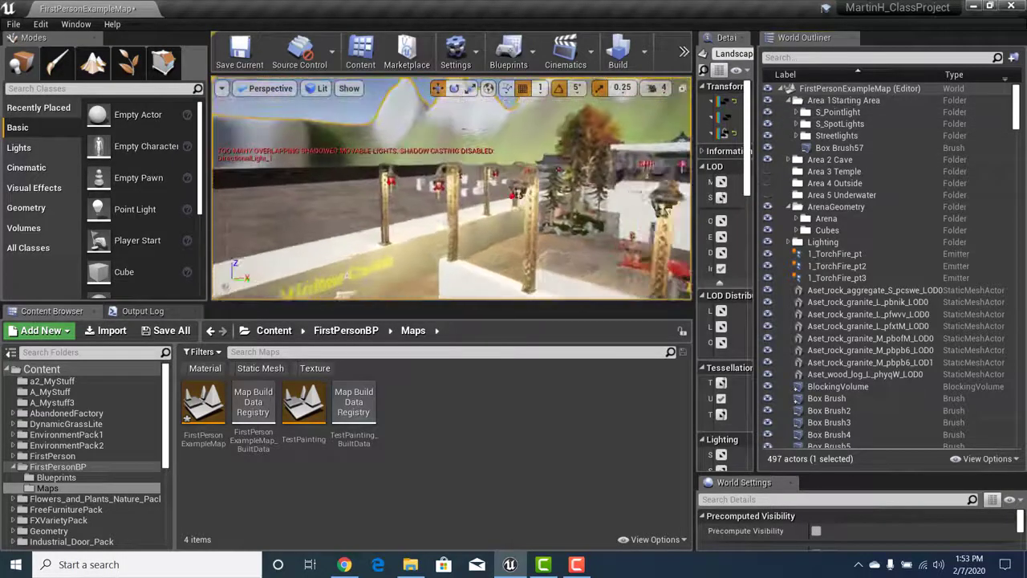
Create a folder named Cars around the Area 1Starting Area folder, with the parked vehicles in view
mouse_move(449, 193)
right_down()
mouse_move(450, 225)
mouse_move(438, 221)
mouse_move(462, 202)
mouse_move(478, 205)
mouse_move(442, 199)
right_up()
drag(133, 474, 133, 477)
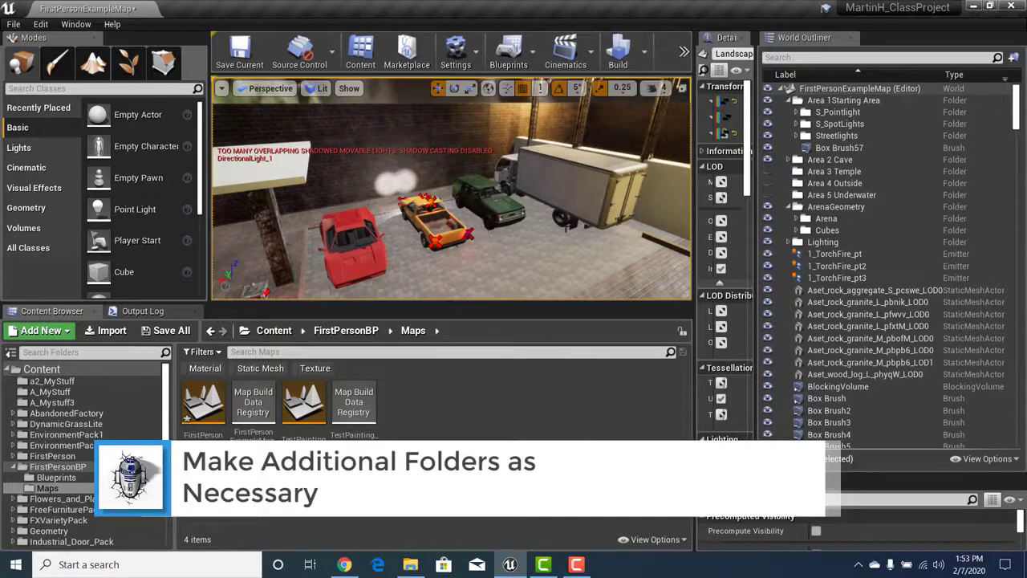
right_drag(609, 213, 609, 213)
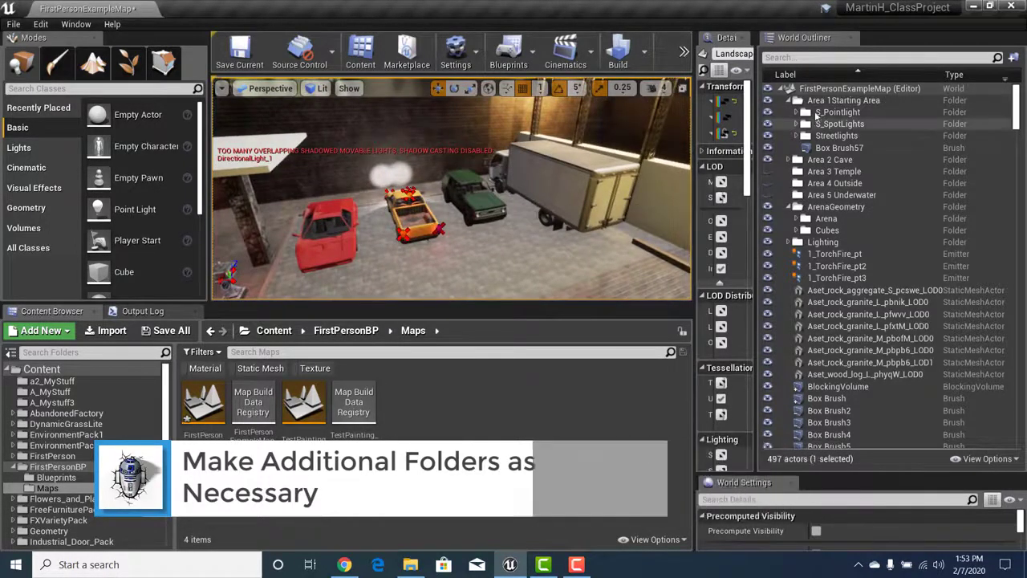
click(849, 102)
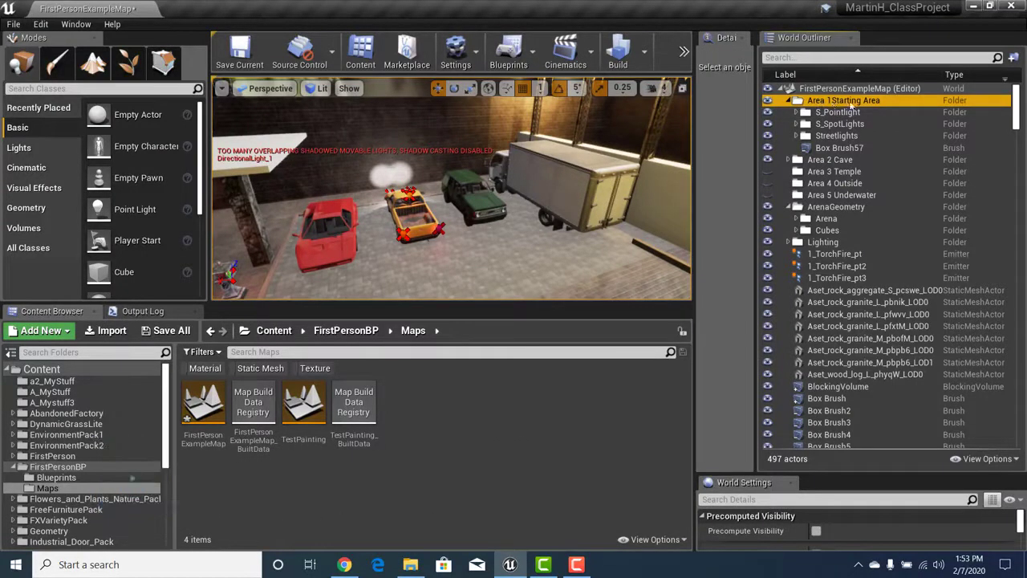
click(1015, 57)
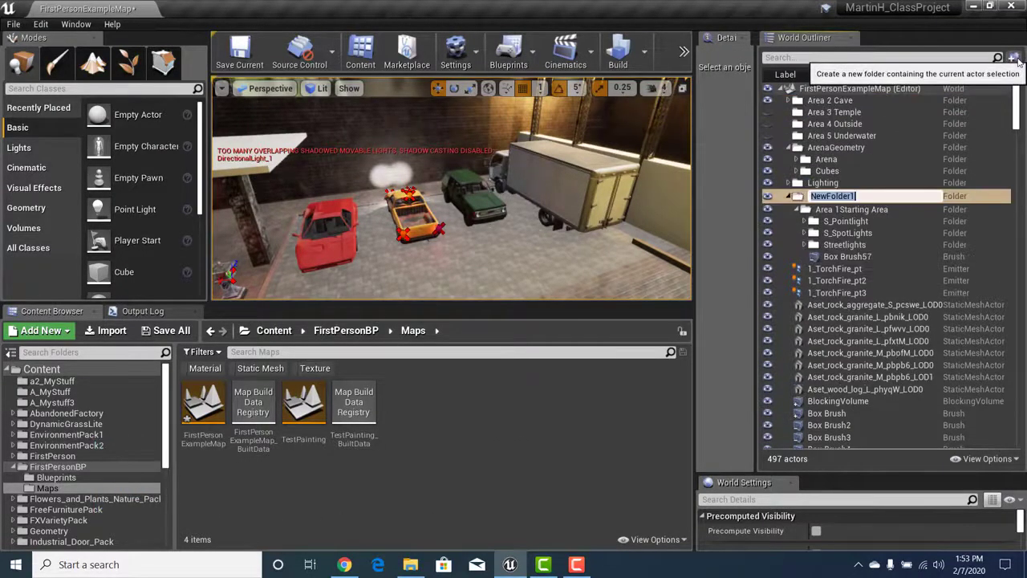
key(BackSpace)
text(Cars)
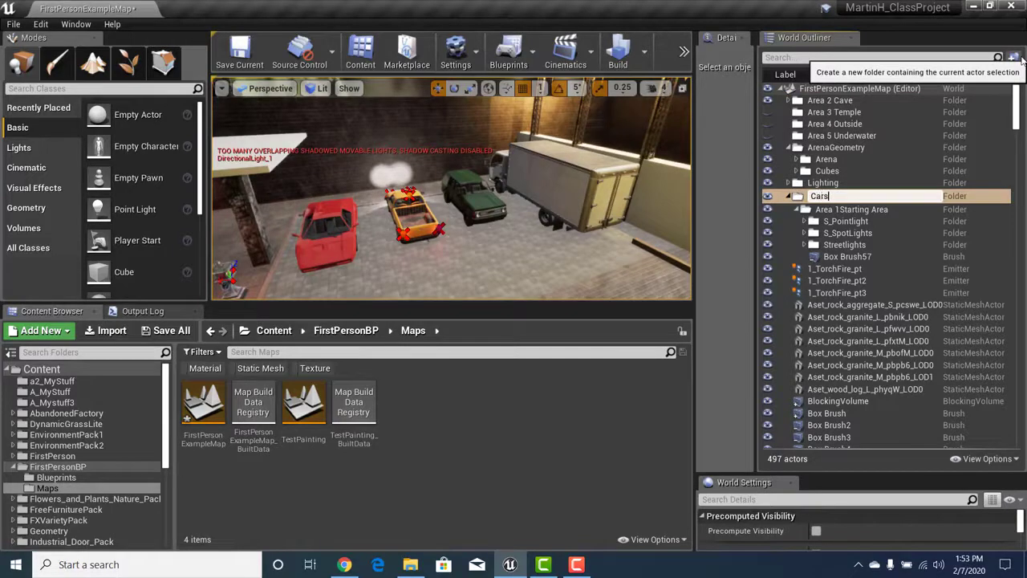
key(Return)
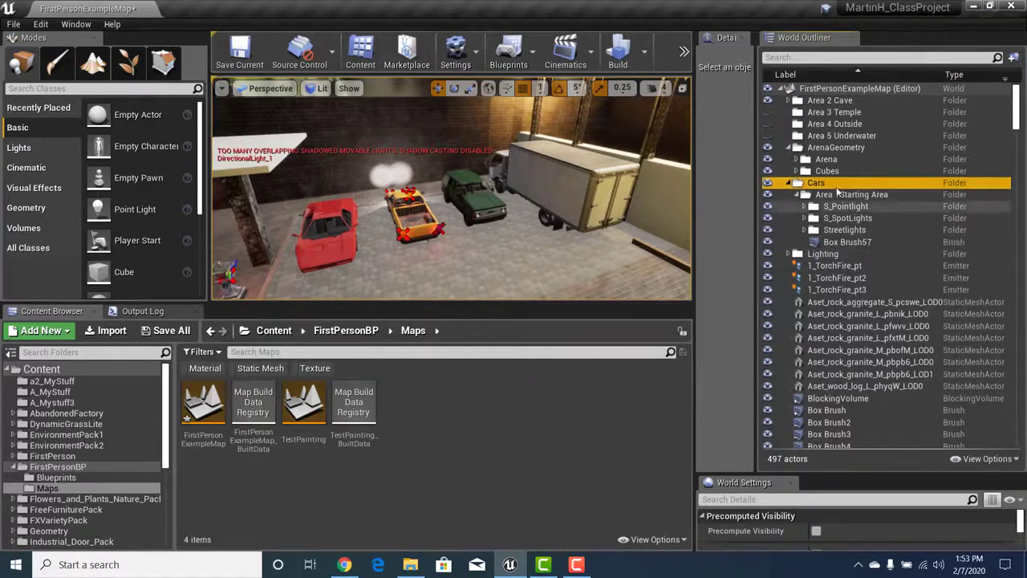
Move the red sports car, yellow pickup, green SUV and box truck into the existing Cars folder
click(329, 236)
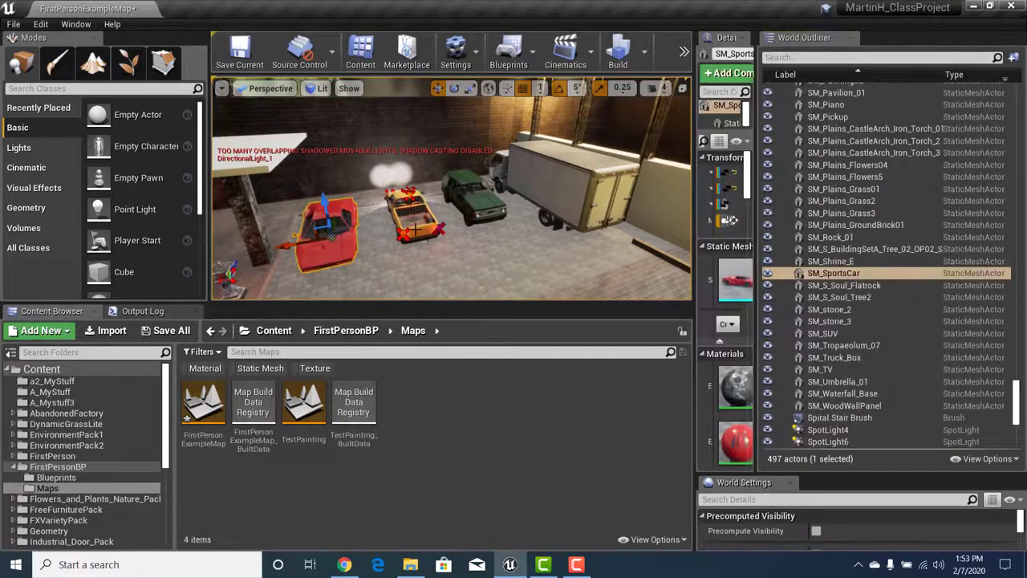
ctrl+click(408, 220)
ctrl+click(471, 199)
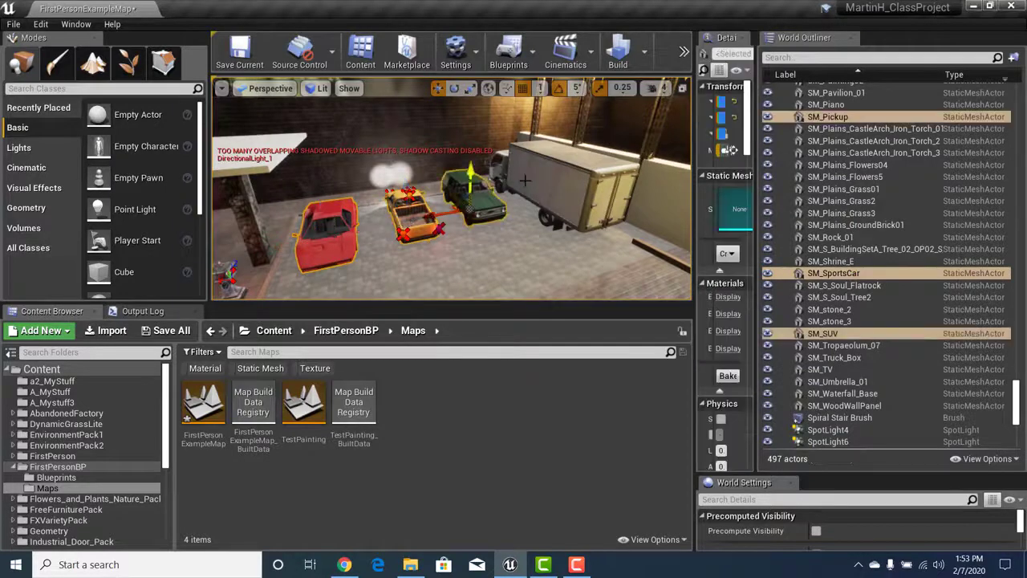
ctrl+click(571, 183)
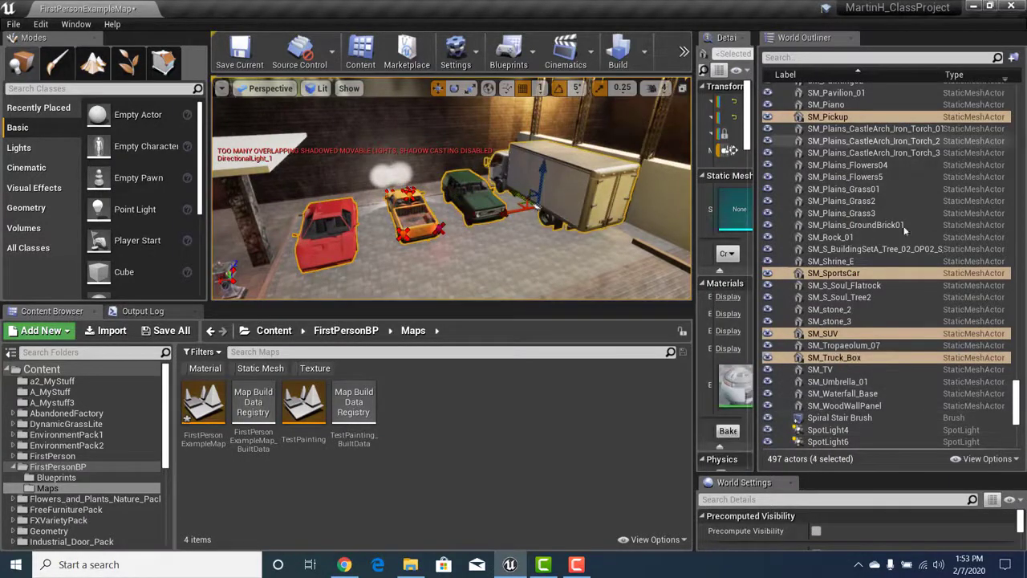
right_click(887, 359)
mouse_move(903, 351)
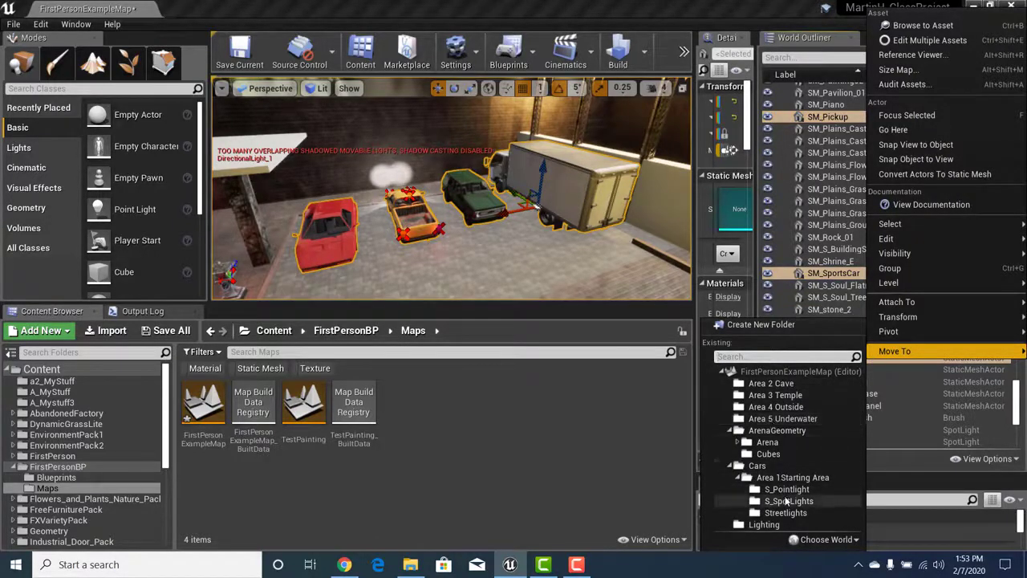
click(757, 466)
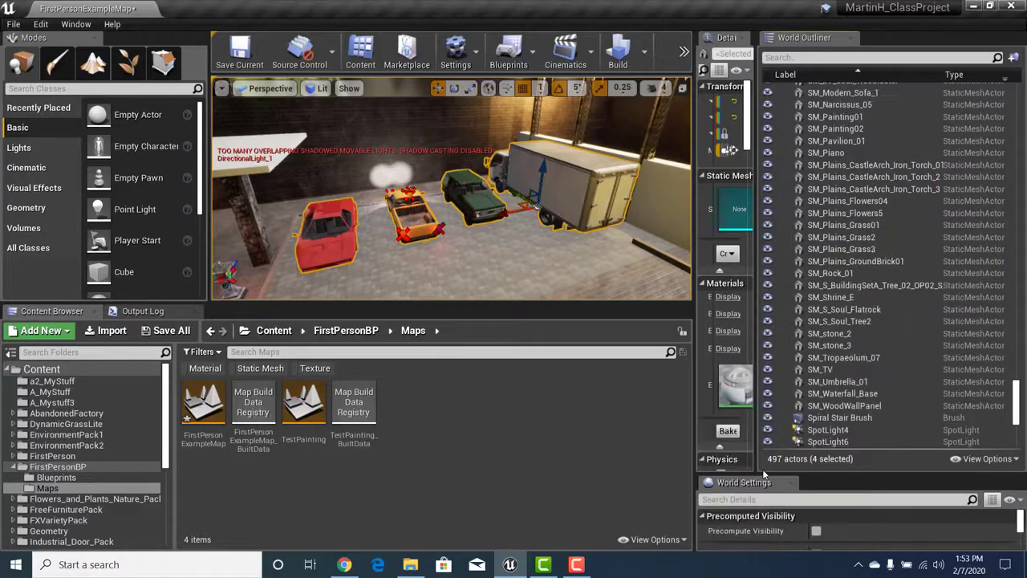
Move the Area 1Starting Area folder out of Cars to the root level of FirstPersonExampleMap
drag(1018, 397, 1017, 103)
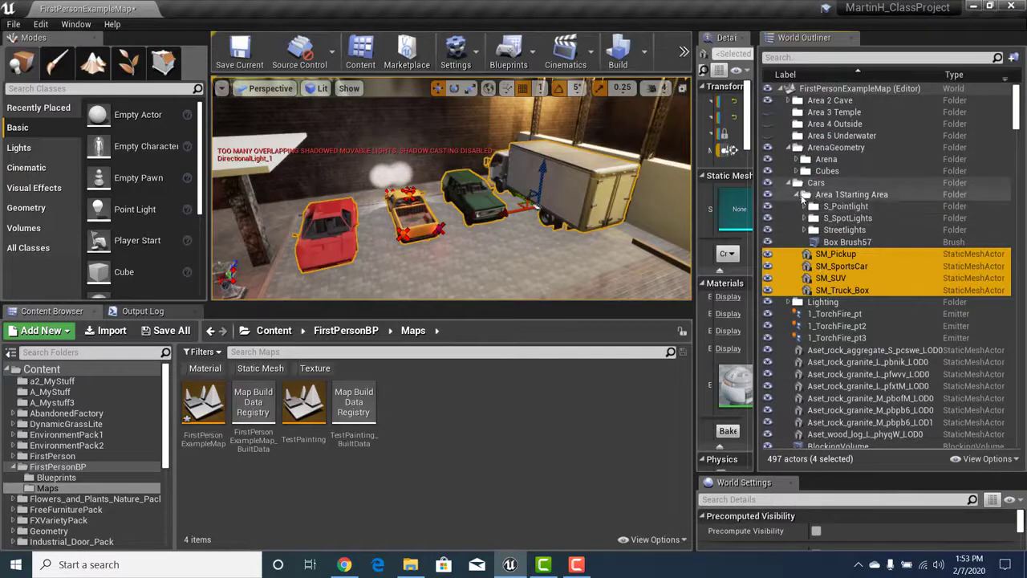
click(791, 183)
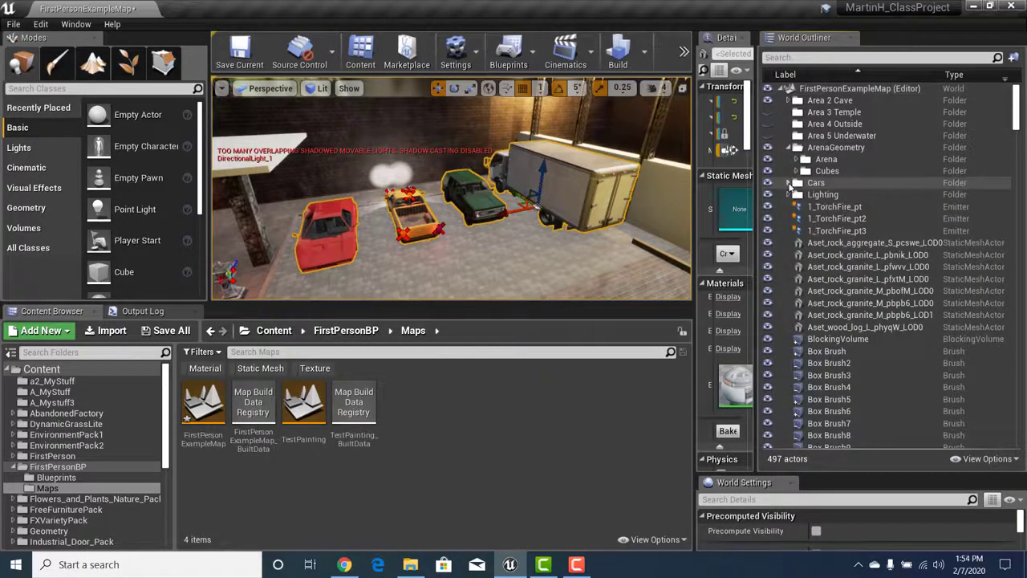
click(789, 183)
click(809, 183)
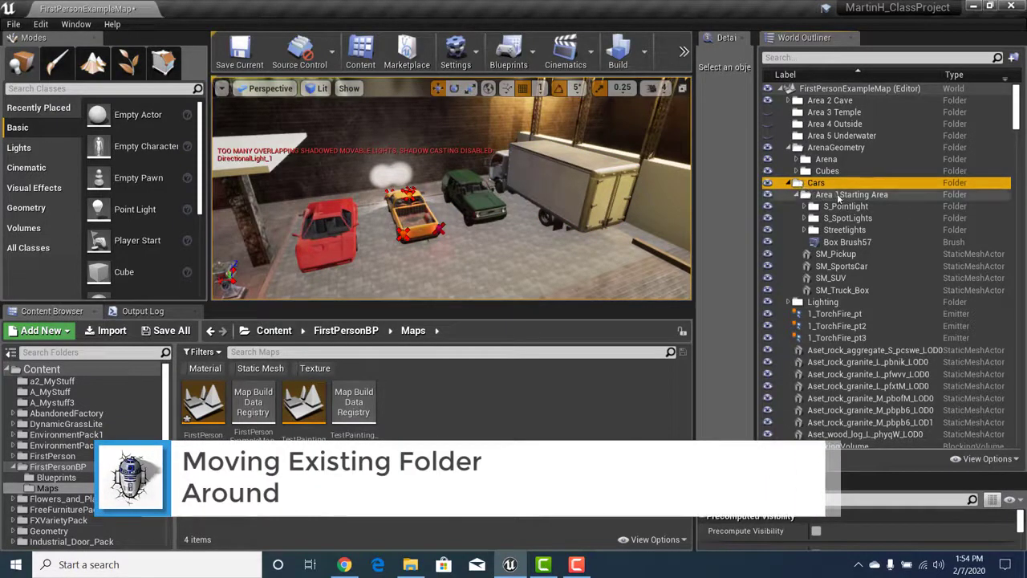
click(810, 195)
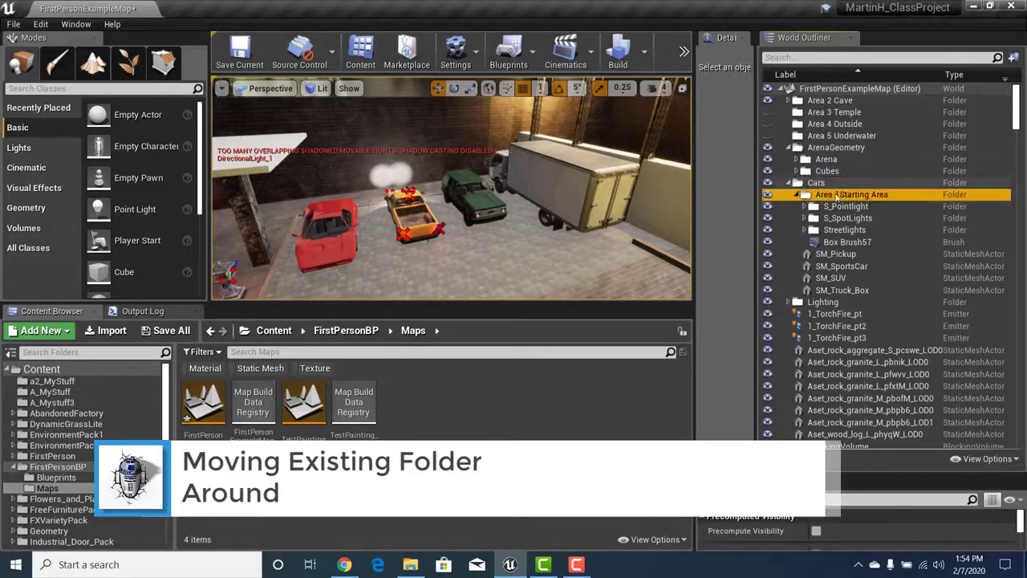
drag(805, 195, 797, 86)
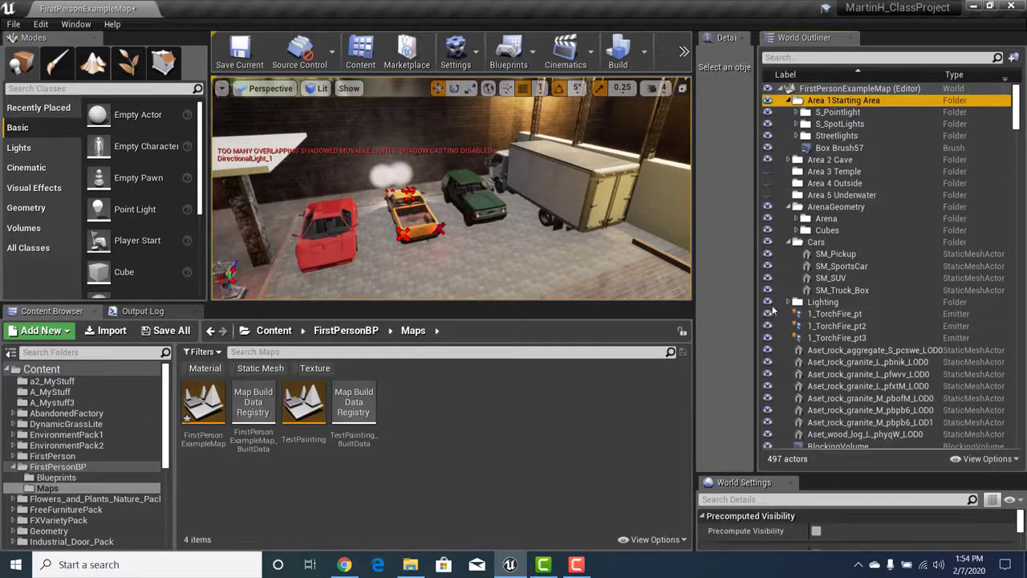
Collapse the Cars folder and nest it inside Area 1Starting Area, leaving the area folder expanded
click(789, 241)
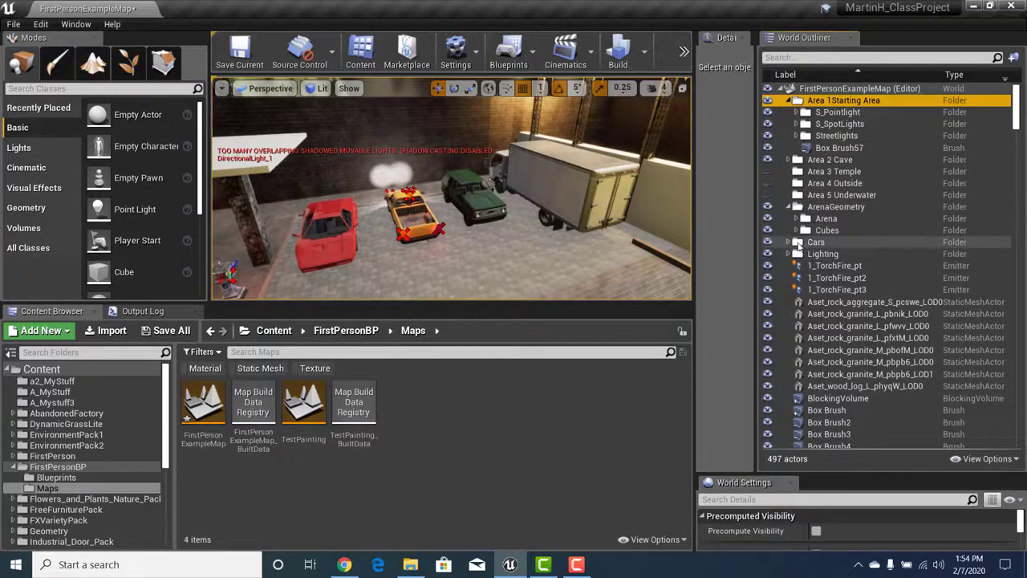
drag(802, 245, 816, 103)
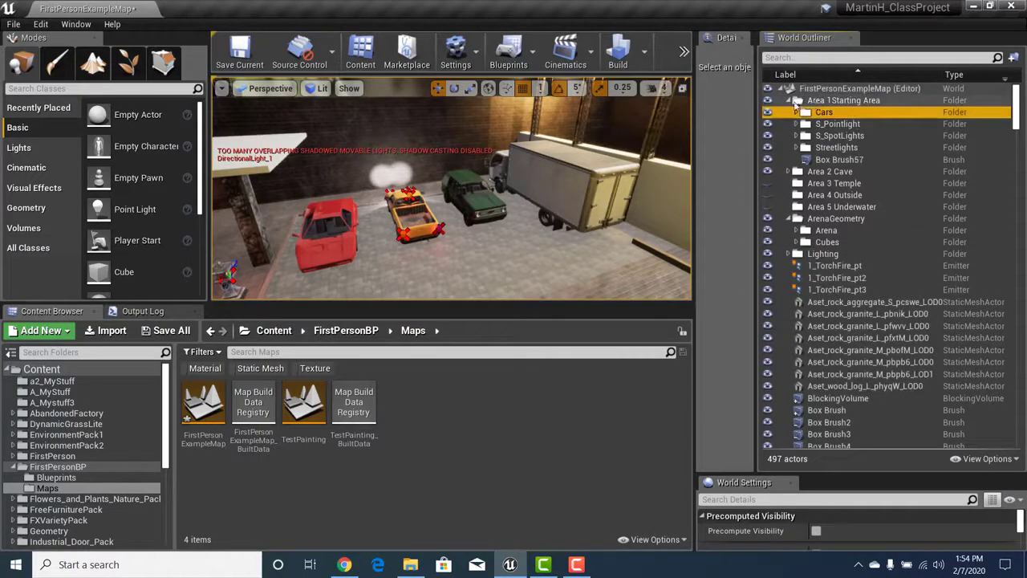
click(790, 102)
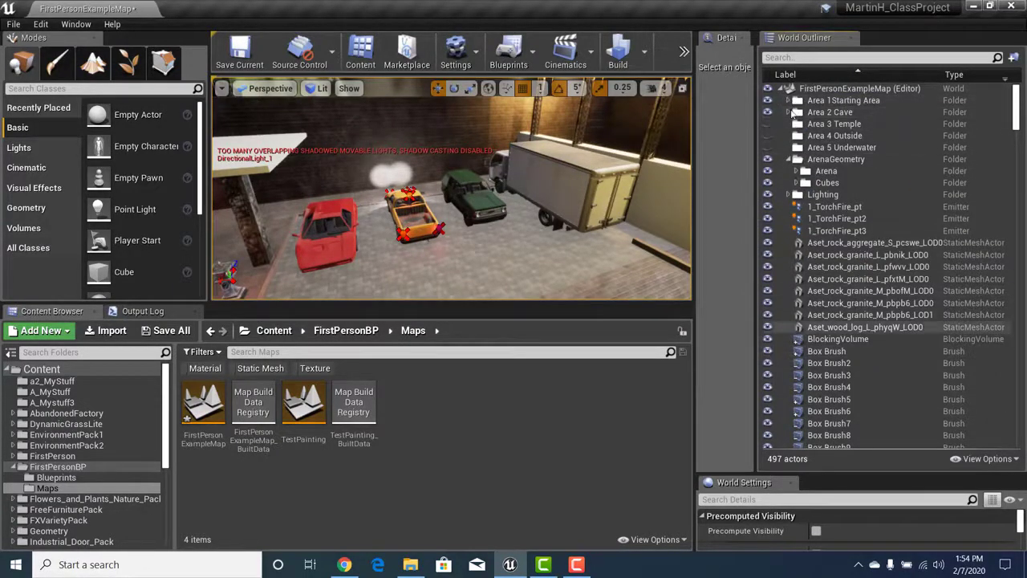
click(795, 109)
click(789, 101)
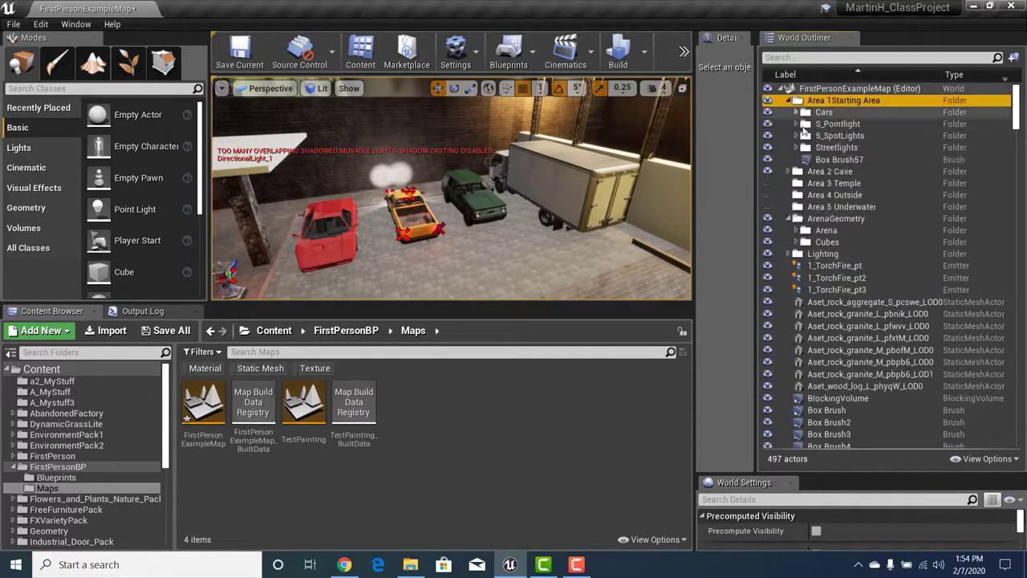
Toggle the Cars folder's visibility off and on several times, ending with the vehicles shown
click(767, 112)
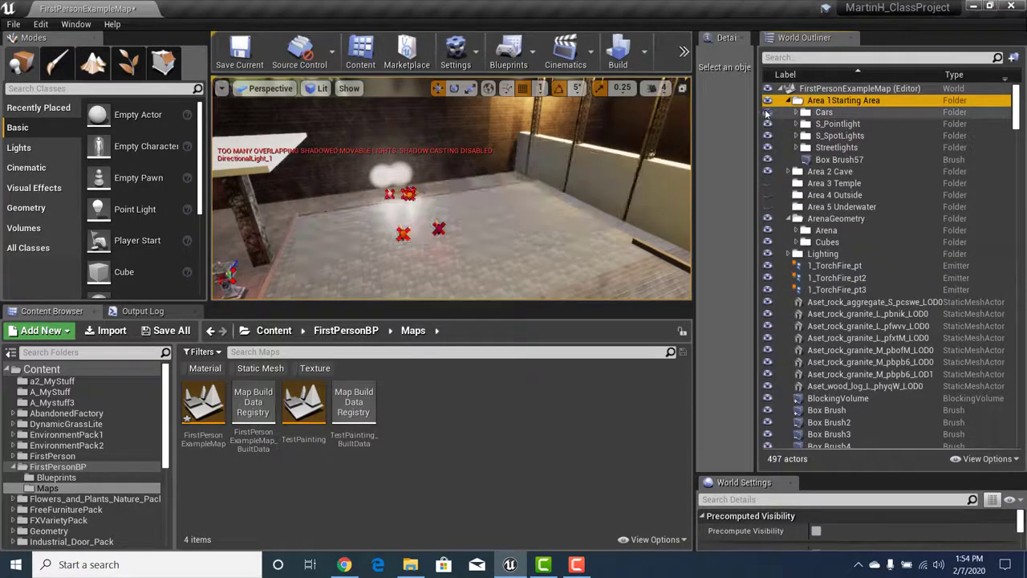
click(767, 113)
click(767, 112)
click(767, 114)
click(766, 113)
click(767, 113)
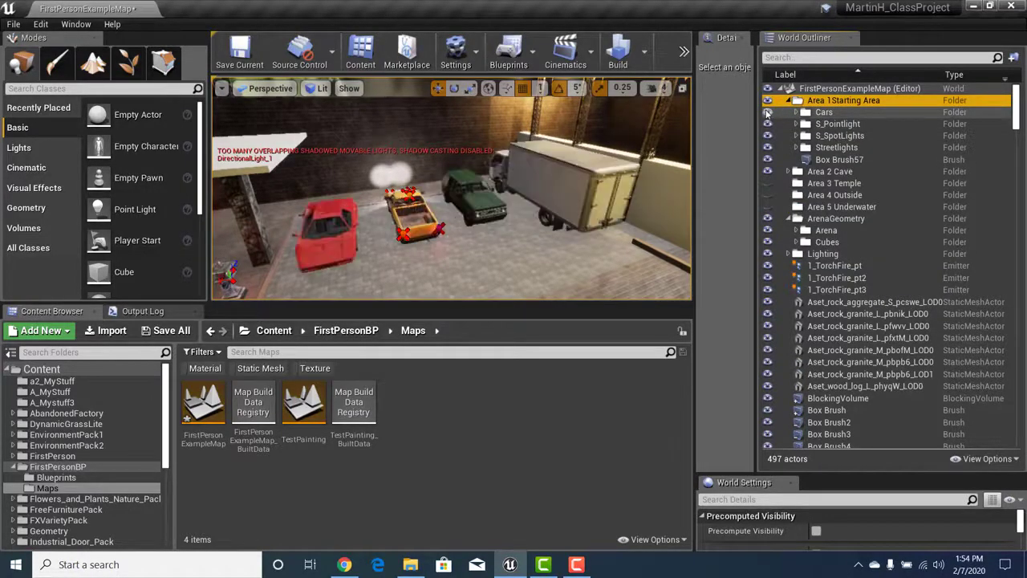
click(766, 113)
click(767, 113)
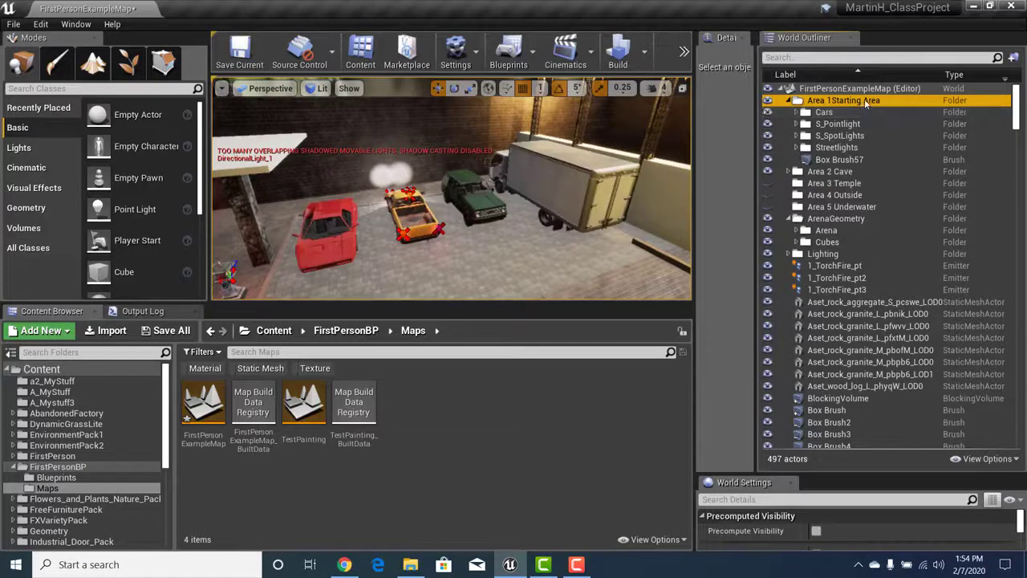
Create a subfolder named Yellow Pickup inside Cars containing the SM_Pickup actor
click(796, 113)
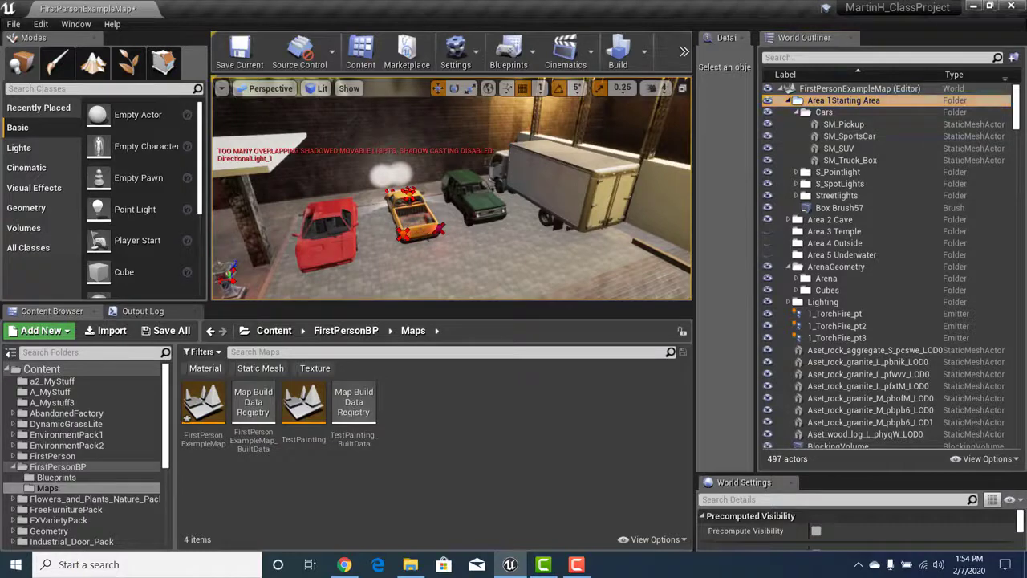
click(849, 124)
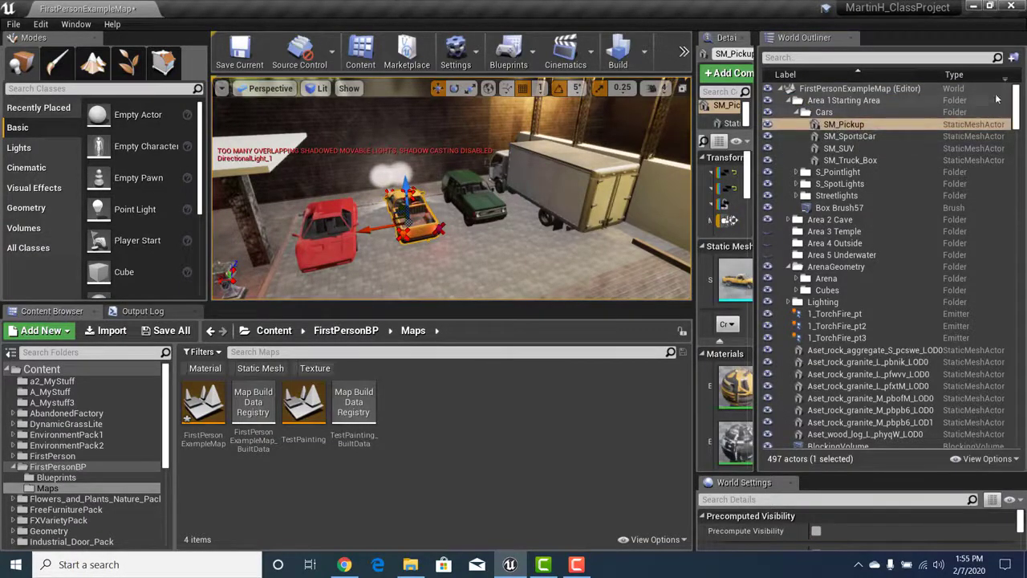
click(1014, 60)
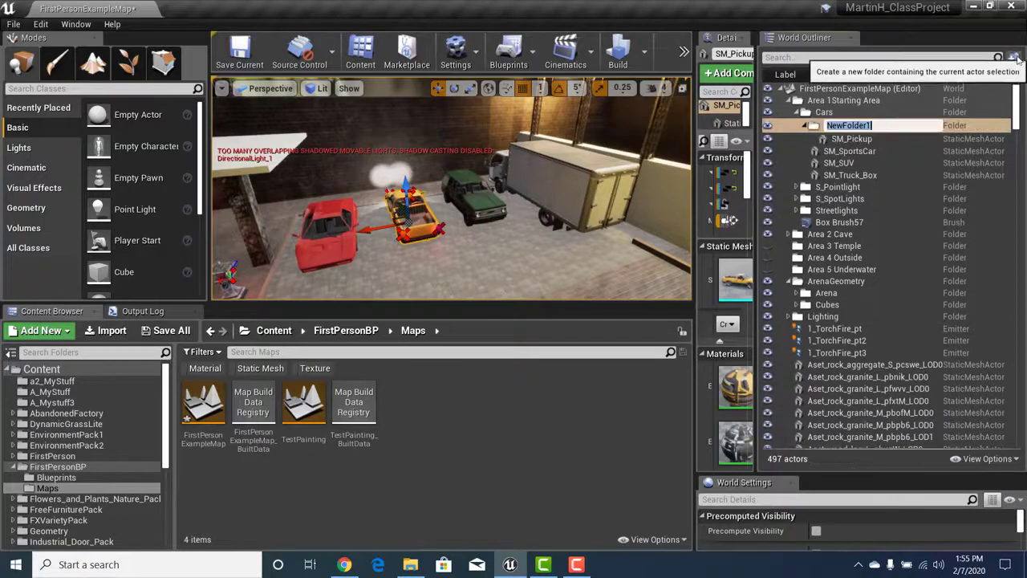
key(BackSpace)
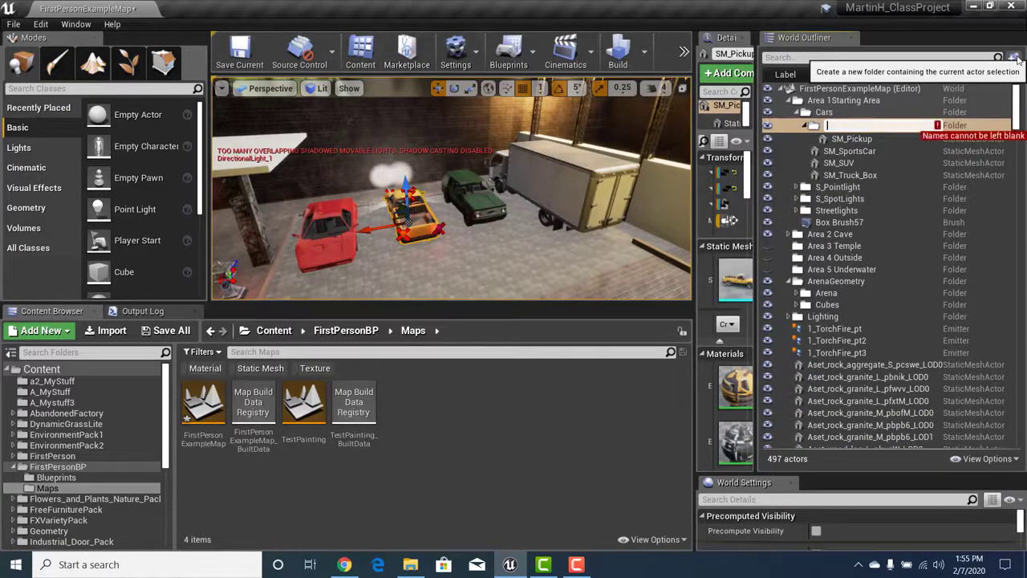
text(Yellow Pickup)
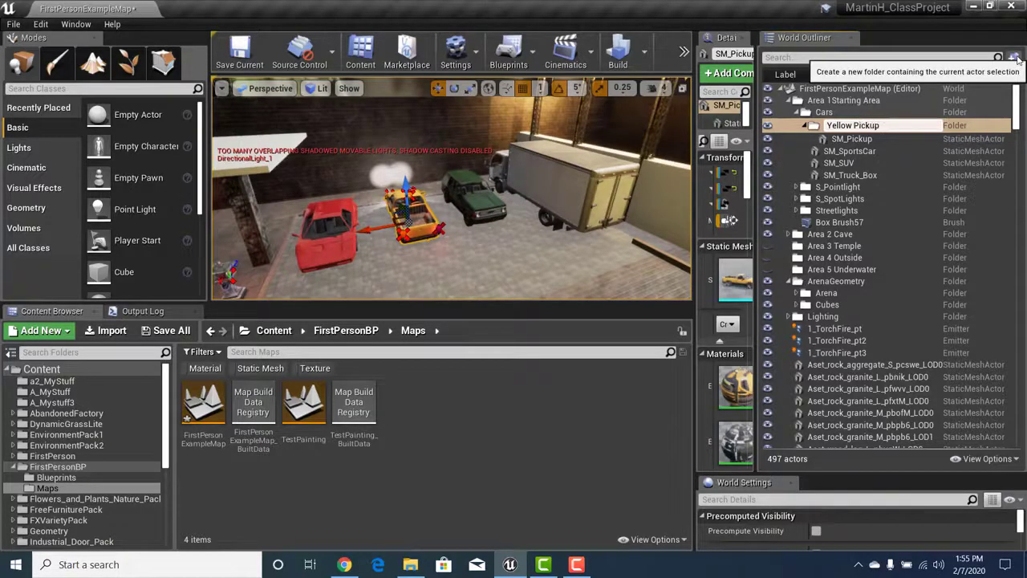
key(Return)
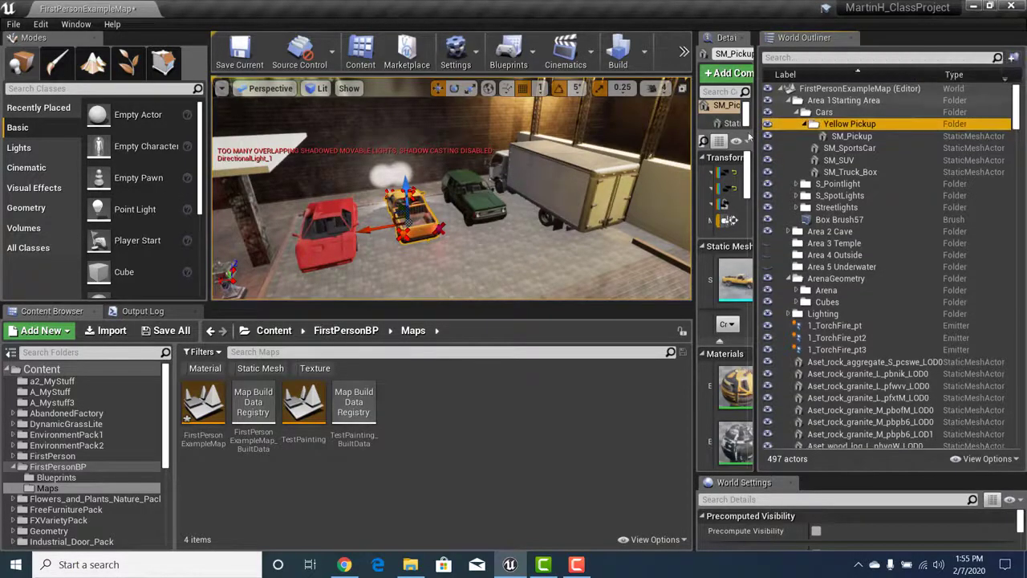
Select the yellow pickup's PointLight5, PointLight6, RectLight, RectLight6, PointLight8 and PointLight7 together in the viewport
right_drag(416, 265, 456, 257)
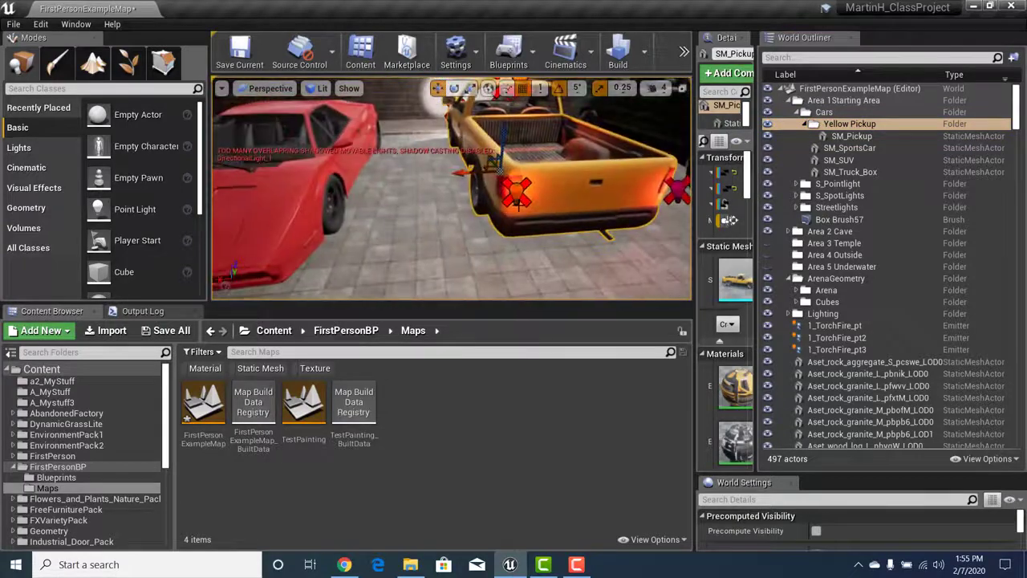
click(516, 197)
right_drag(530, 210, 498, 212)
ctrl+click(309, 159)
mouse_move(309, 159)
right_down()
mouse_move(313, 138)
mouse_move(314, 148)
right_up()
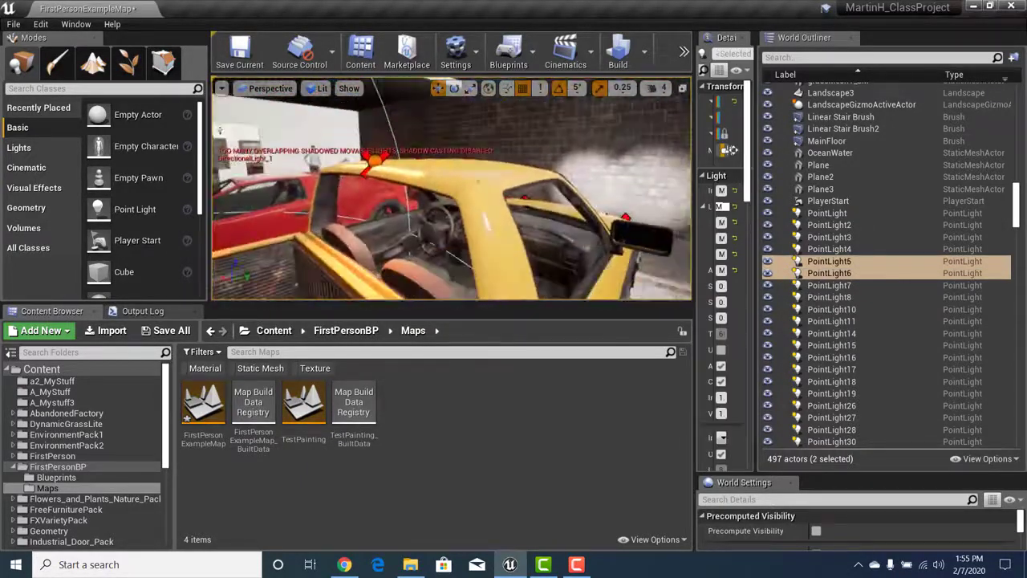
ctrl+click(375, 164)
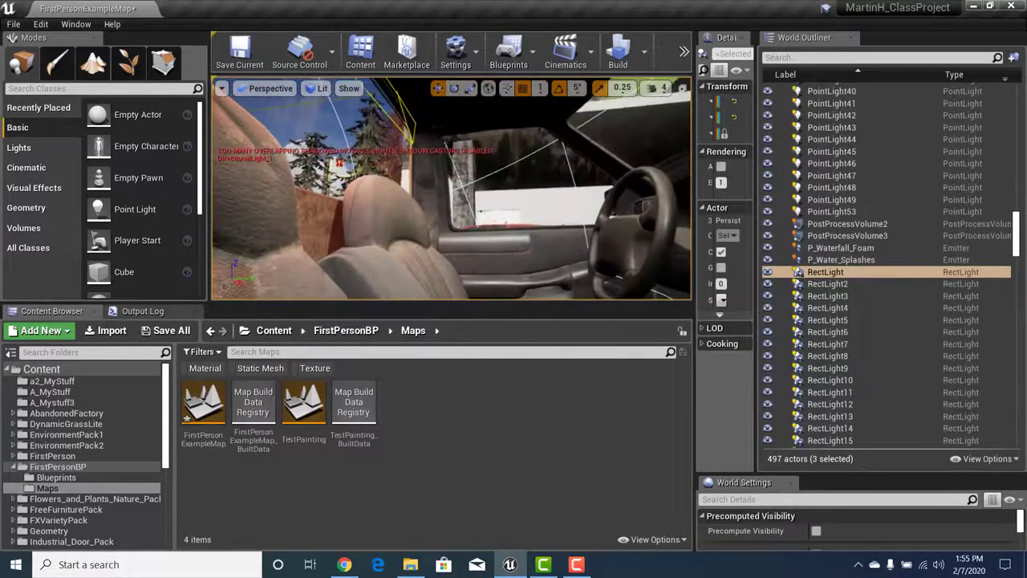
ctrl+click(464, 167)
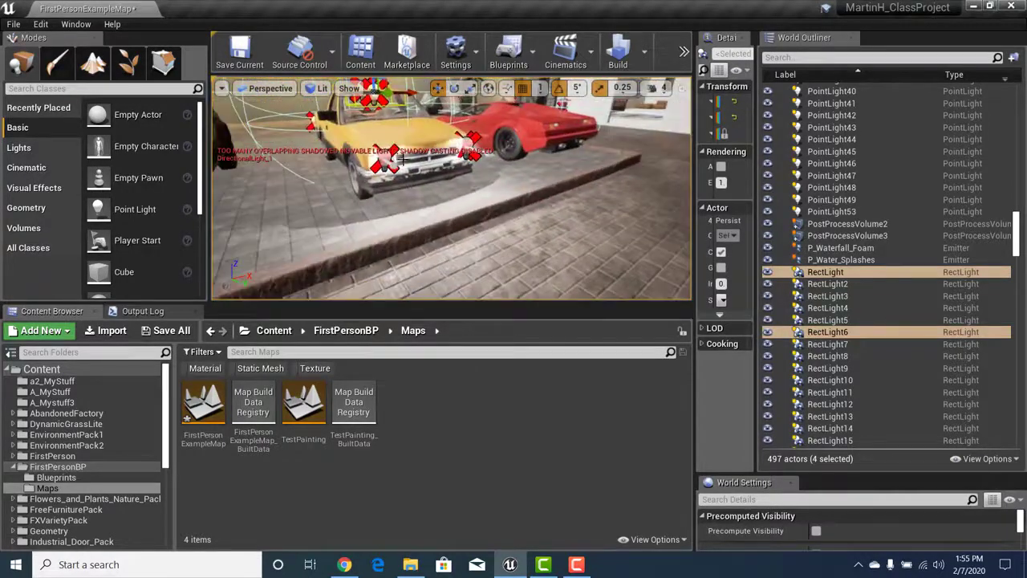
ctrl+click(463, 148)
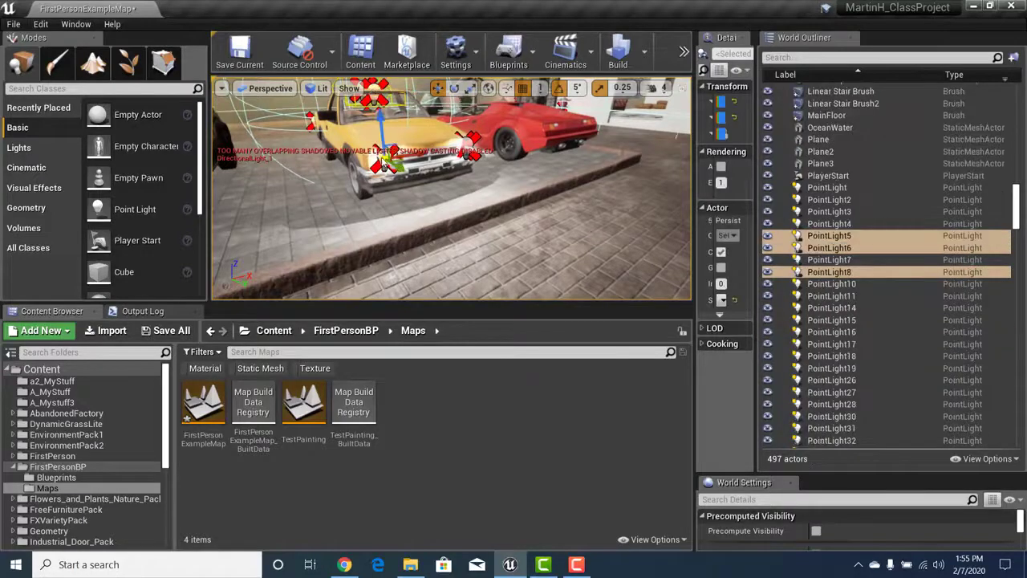
ctrl+click(469, 142)
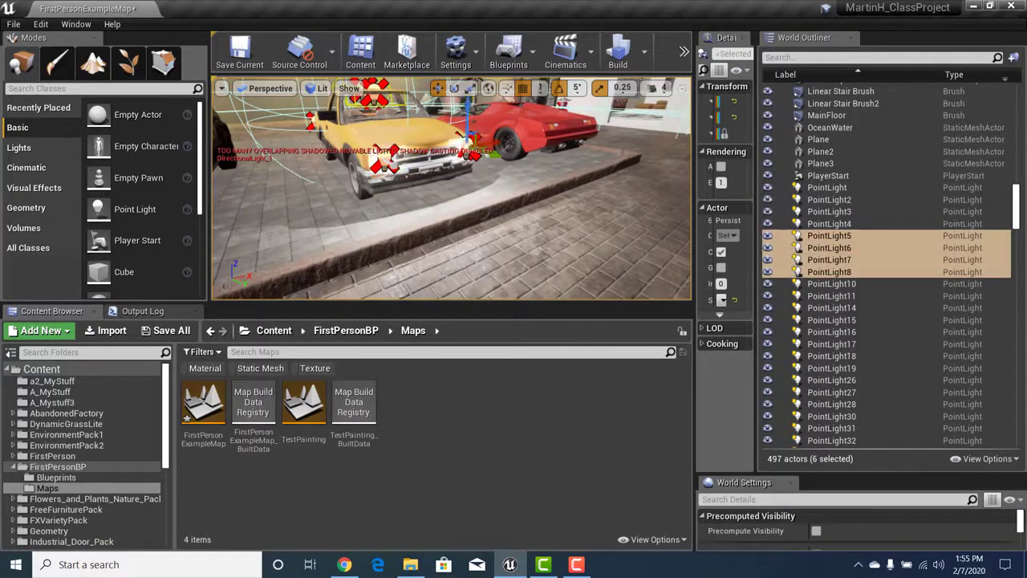
Add the pickup's two spotlights, SpotLight4 and SpotLight6, to the current selection of lights and focus the view on them
scroll(469, 142, up, 5)
scroll(470, 142, down, 5)
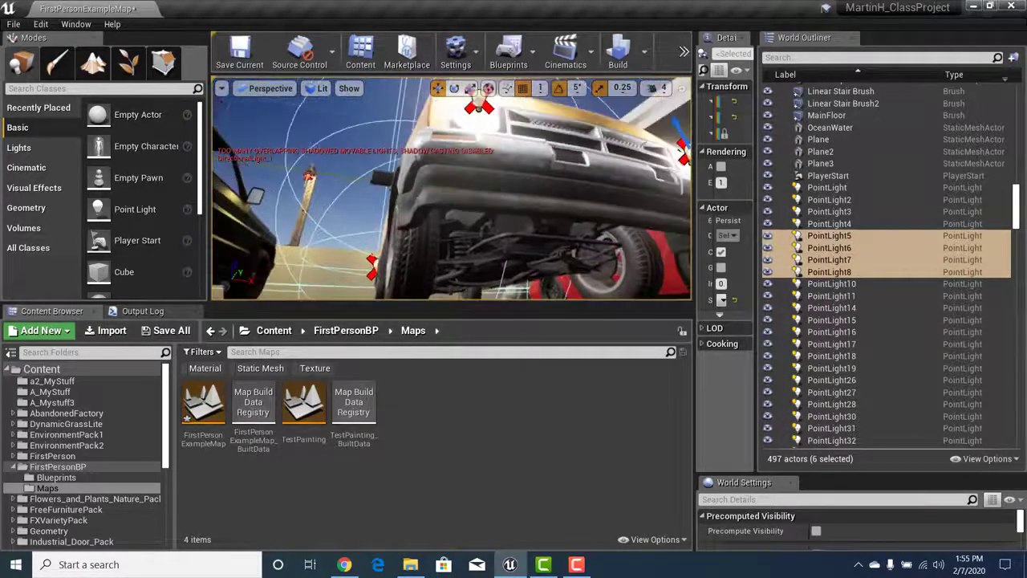
scroll(469, 142, up, 5)
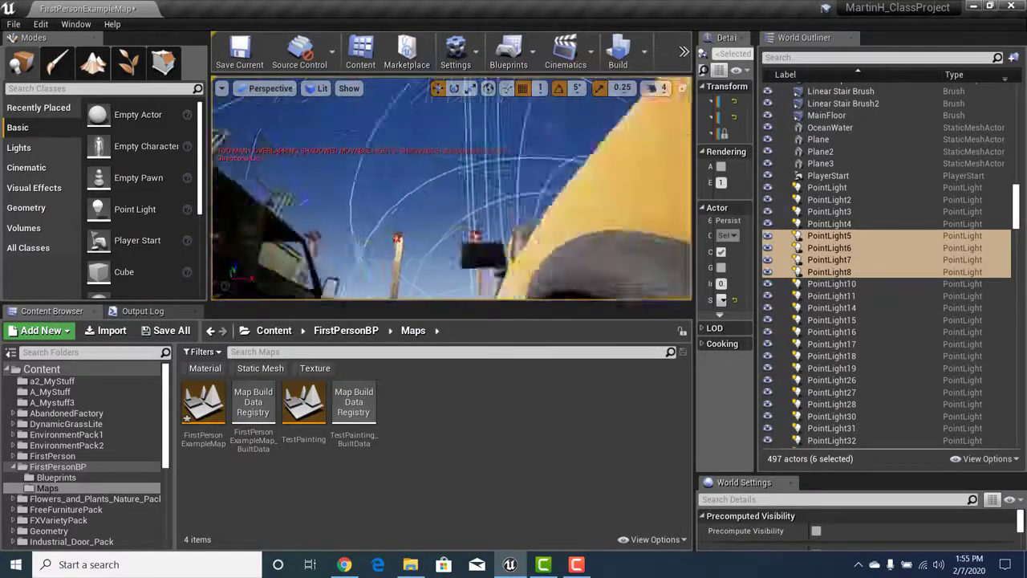
right_drag(469, 142, 442, 170)
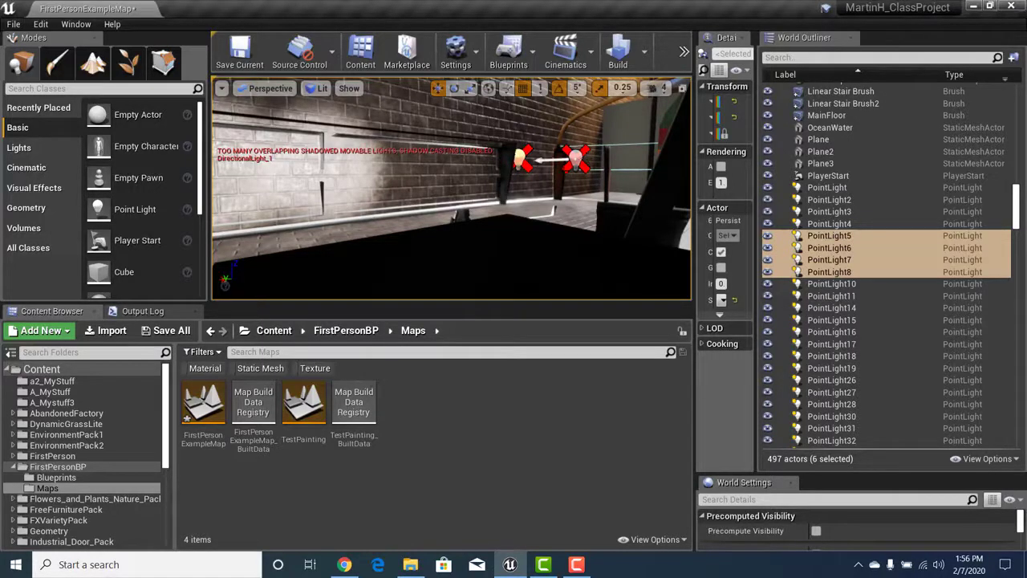
ctrl+click(578, 163)
right_drag(578, 163, 281, 158)
ctrl+click(397, 158)
key(f)
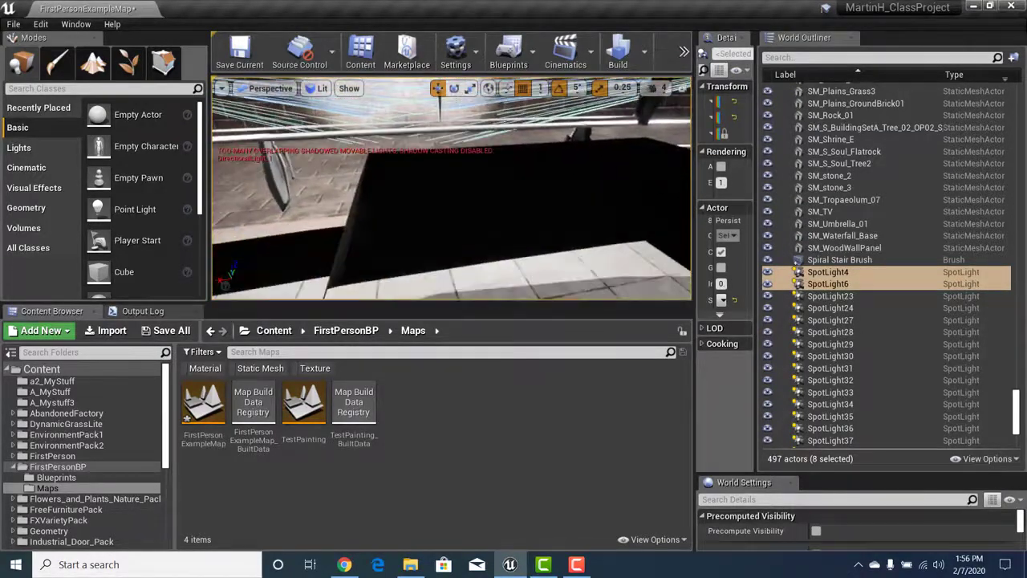
Move the eight selected pickup lights into the existing Yellow Pickup folder inside Cars
alt+drag(449, 193, 563, 229)
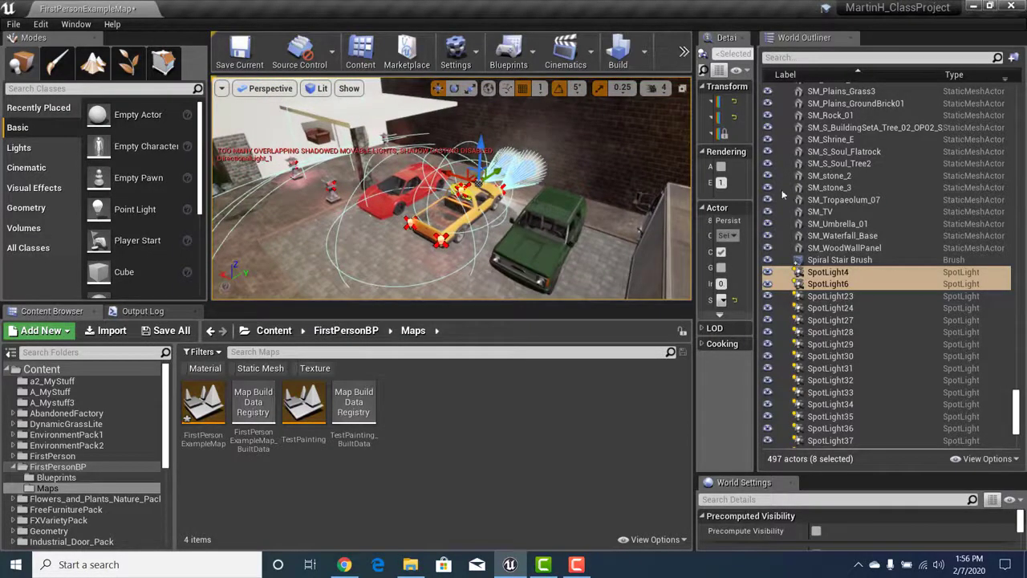
right_click(832, 273)
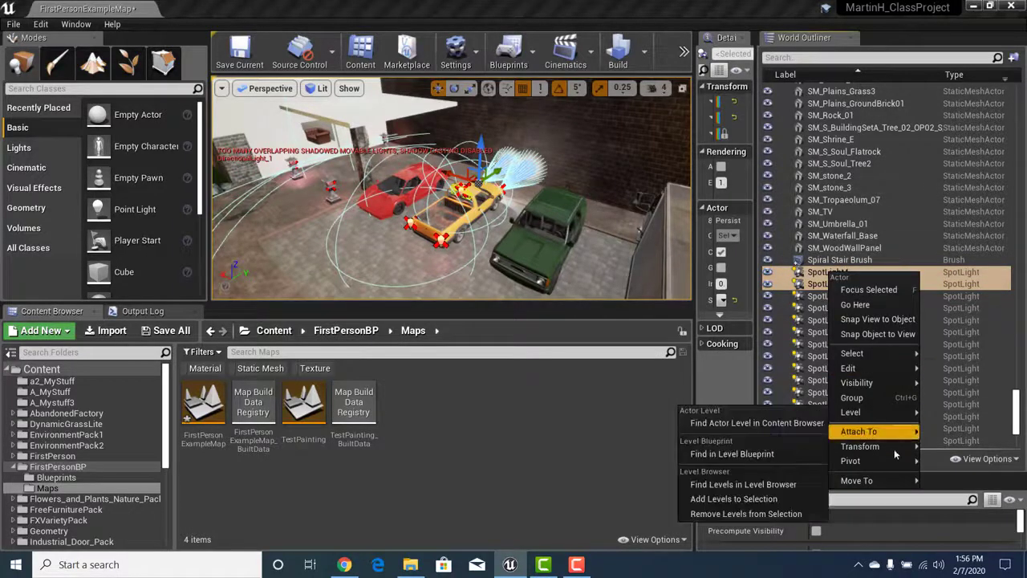
mouse_move(857, 480)
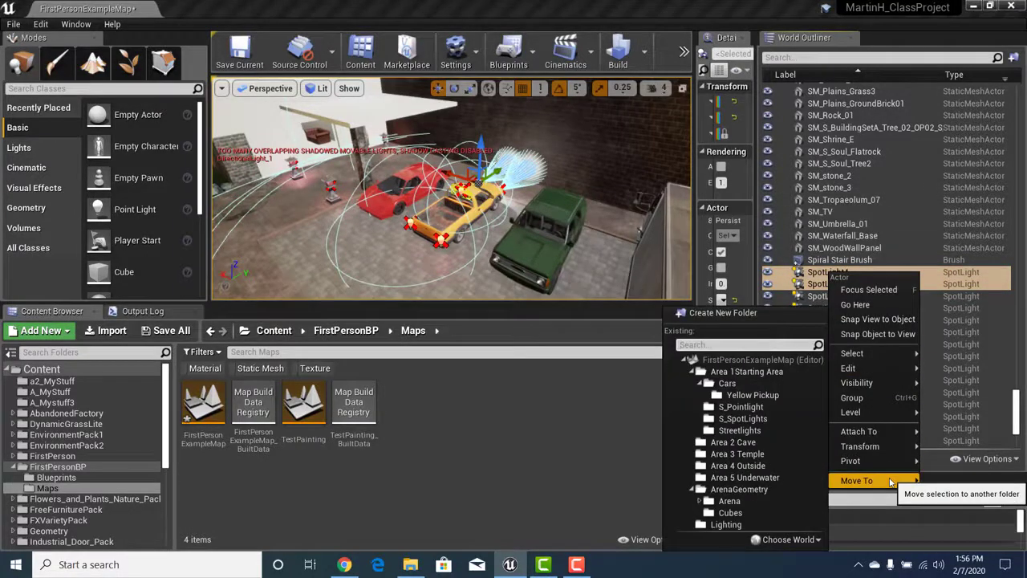
click(755, 397)
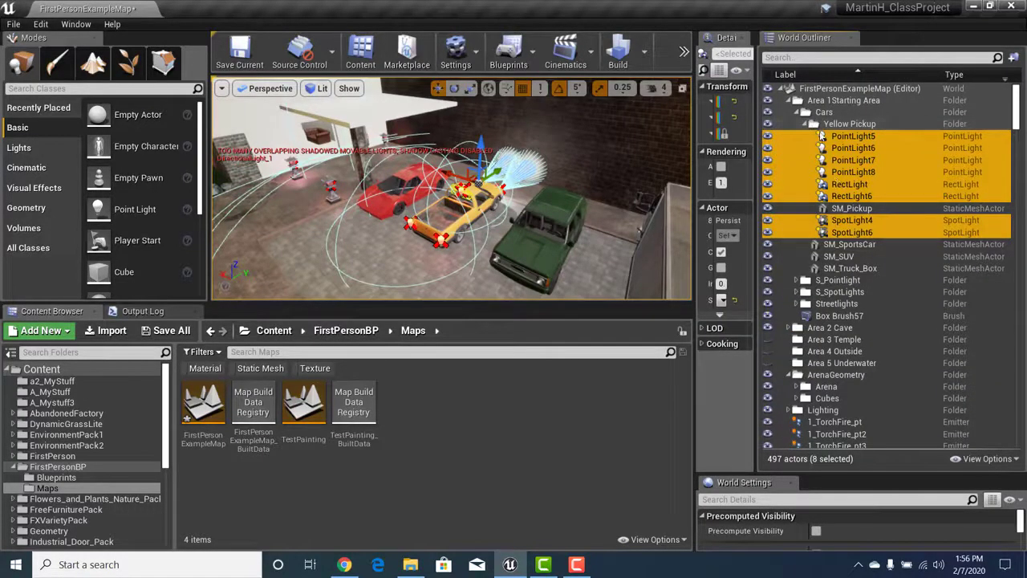
Collapse and expand the Yellow Pickup folder several times, leave it collapsed, and hide the pickup with its lights
click(806, 125)
click(807, 124)
click(807, 125)
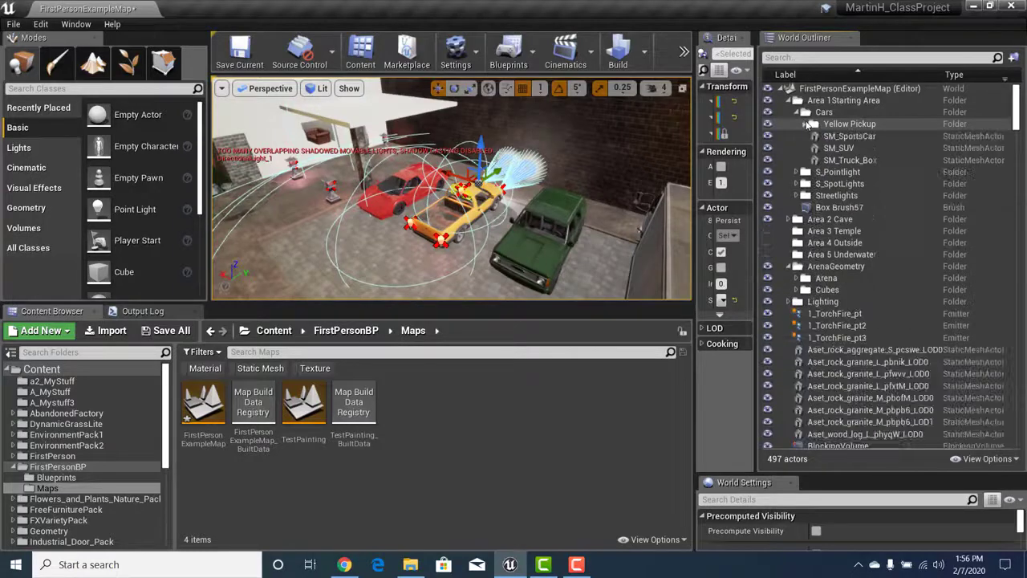
click(807, 125)
click(806, 124)
click(767, 125)
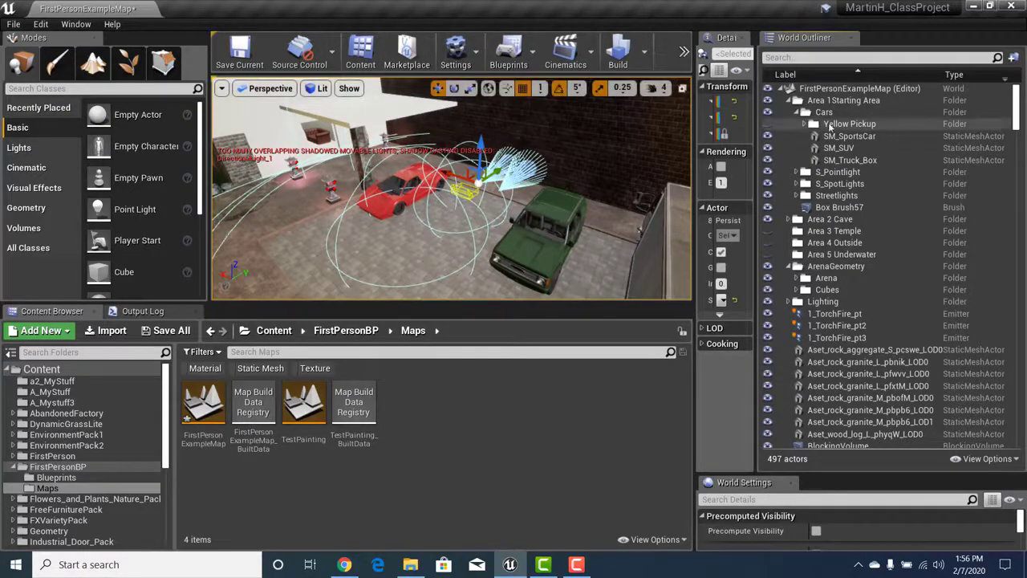
Expand the hidden Yellow Pickup folder to review its contents, clear the light selection by selecting the back wall, and collapse the folder
click(806, 124)
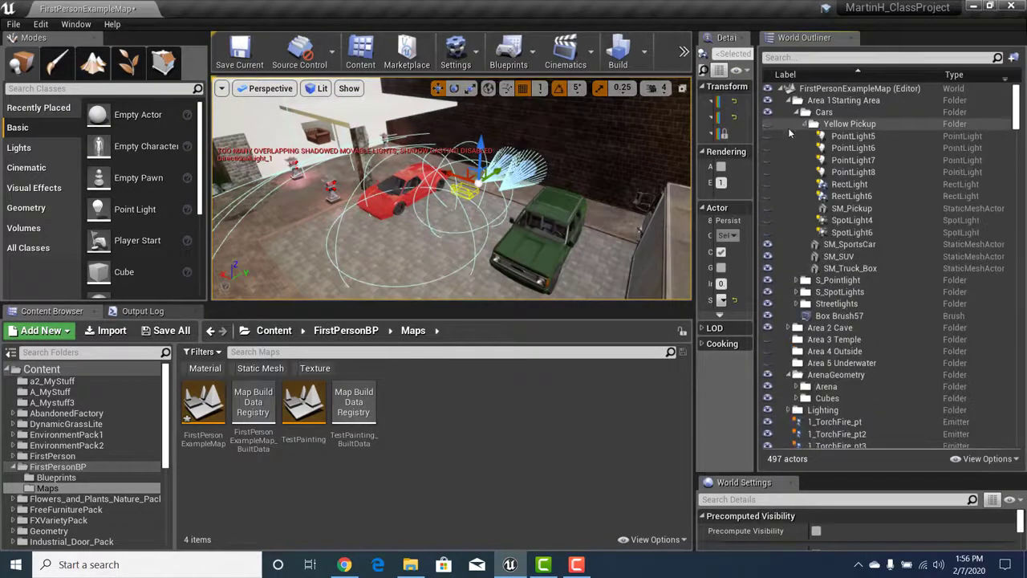
click(632, 148)
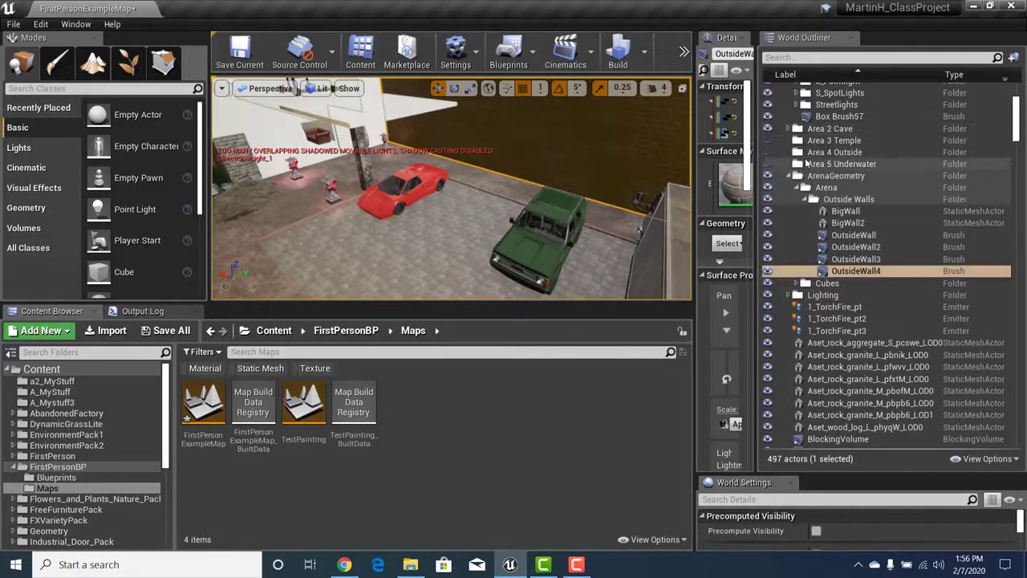
scroll(811, 152, up, 6)
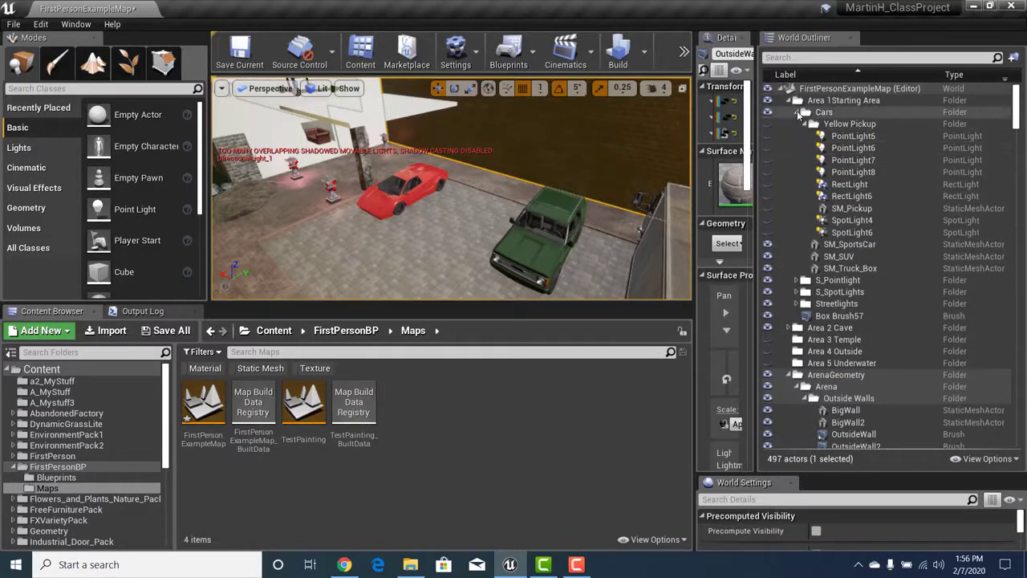
click(806, 125)
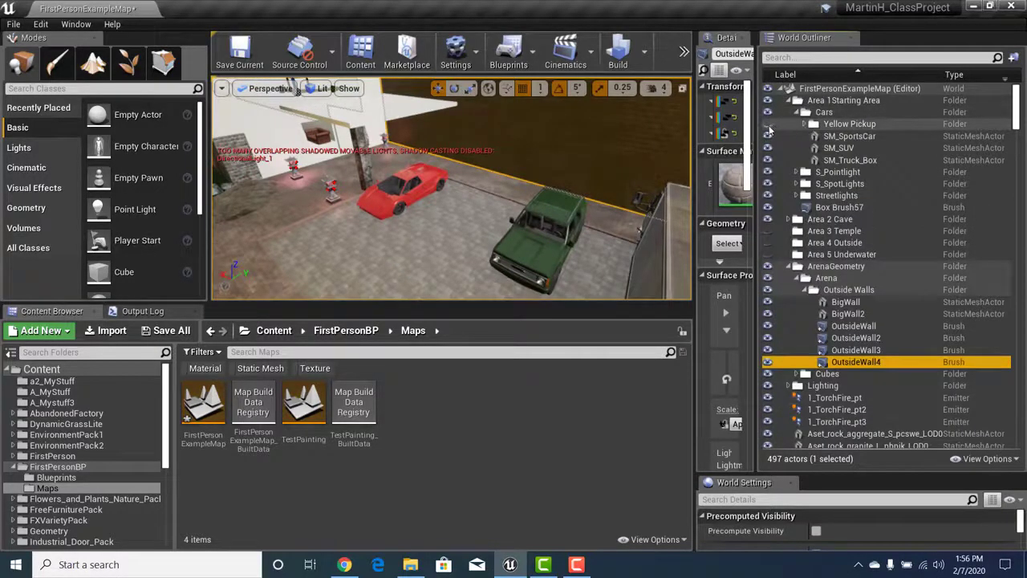
Toggle the Yellow Pickup folder's visibility several times, ending with the pickup and its lights shown, and expand the folder
click(768, 125)
click(768, 125)
click(768, 125)
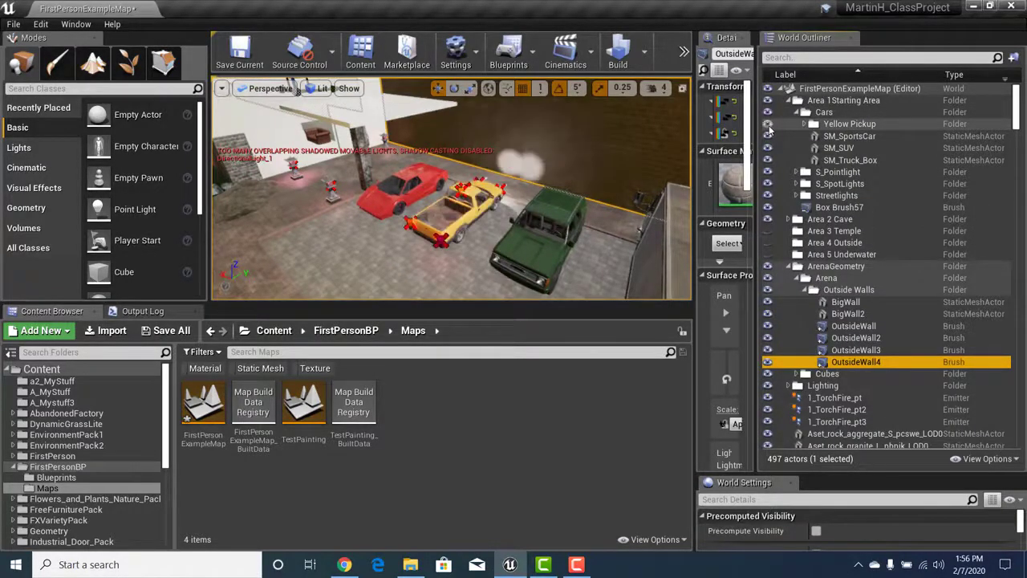
click(769, 125)
click(768, 125)
click(769, 125)
click(769, 125)
click(768, 125)
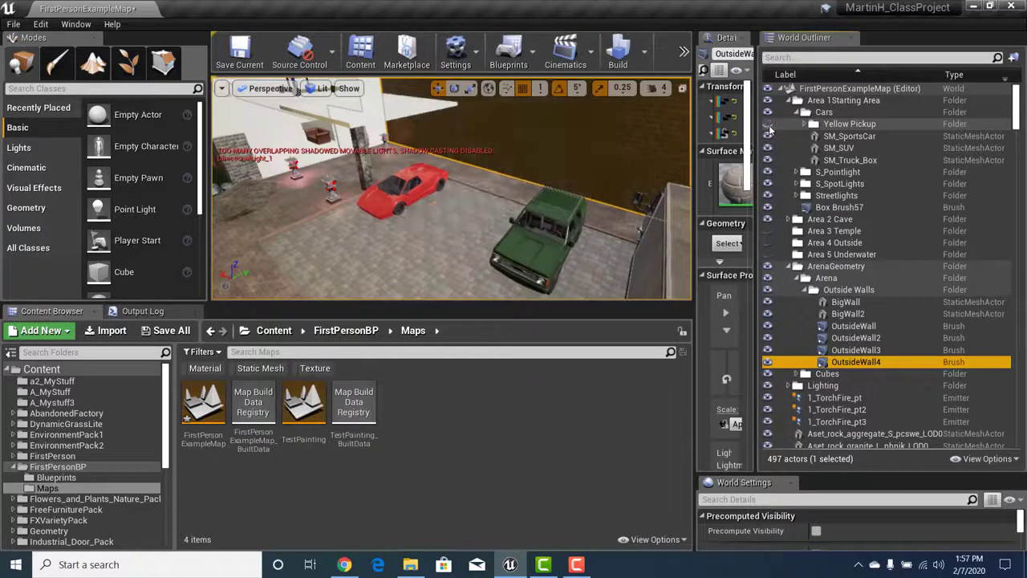
click(768, 126)
click(768, 125)
click(768, 125)
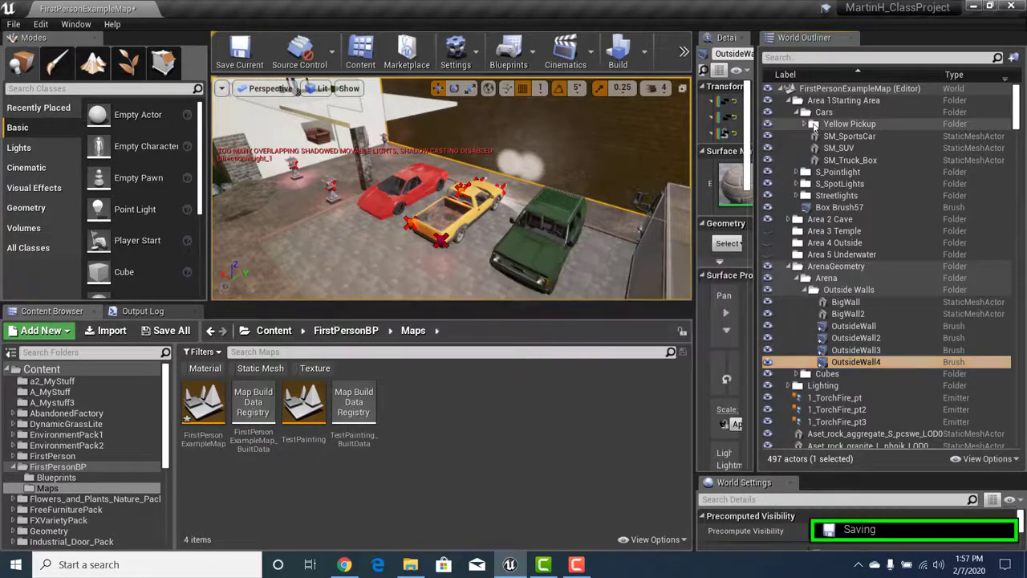
click(806, 125)
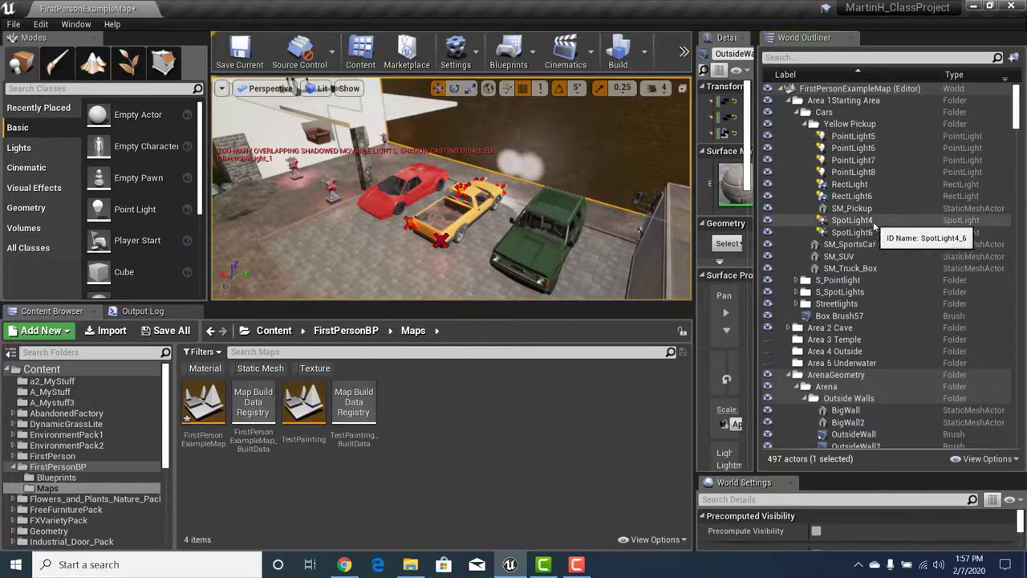
Try to create a new folder with the Yellow Pickup folder selected, and undo the folder creation
click(843, 124)
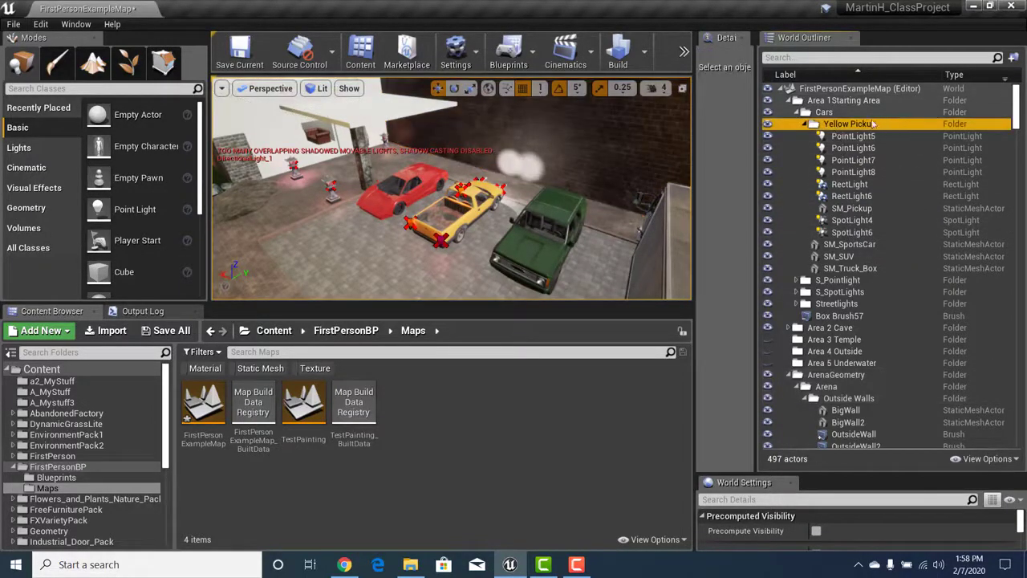
click(1013, 57)
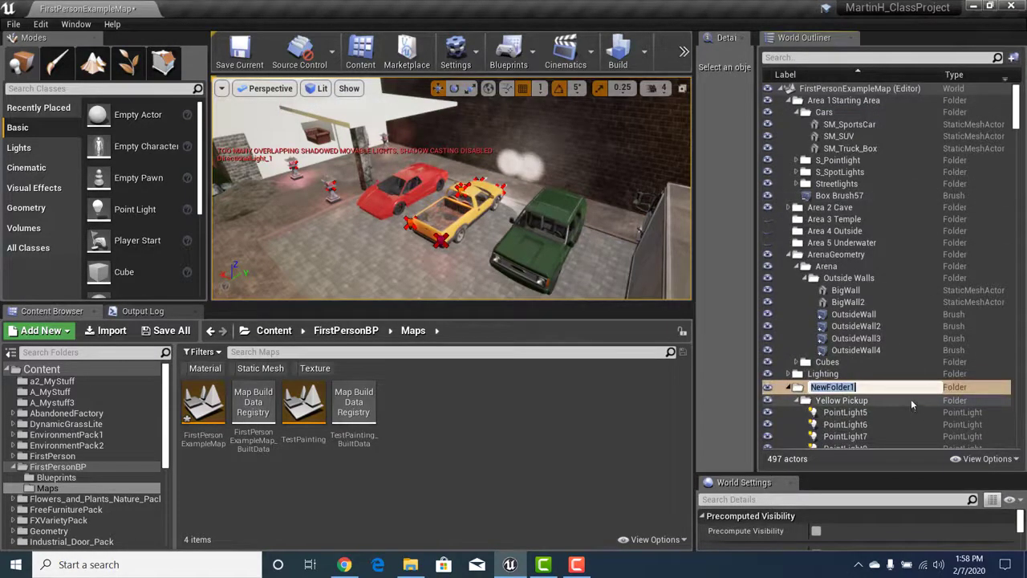
scroll(888, 400, down, 9)
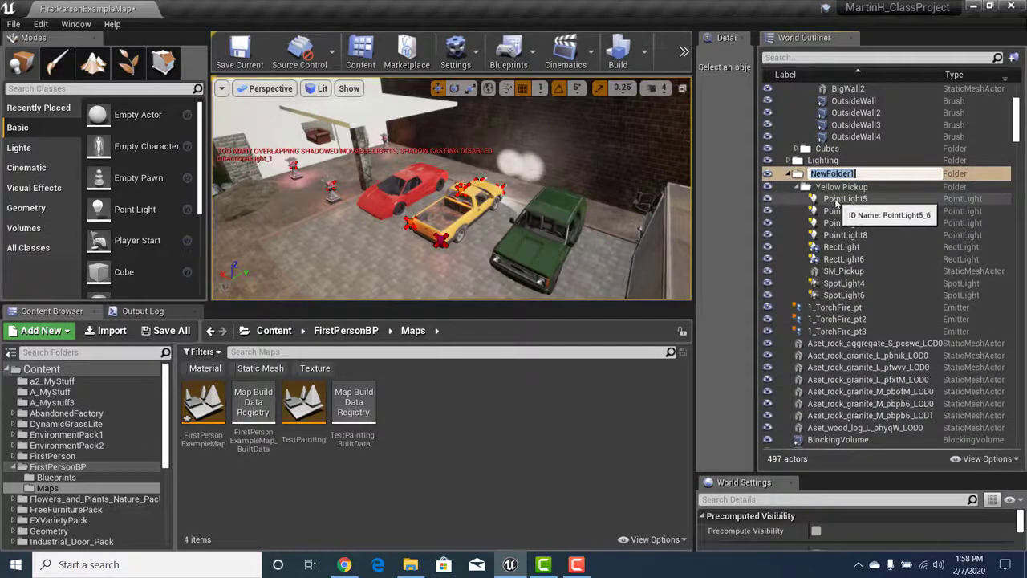
key(ctrl+z)
scroll(911, 229, up, 3)
scroll(911, 228, up, 3)
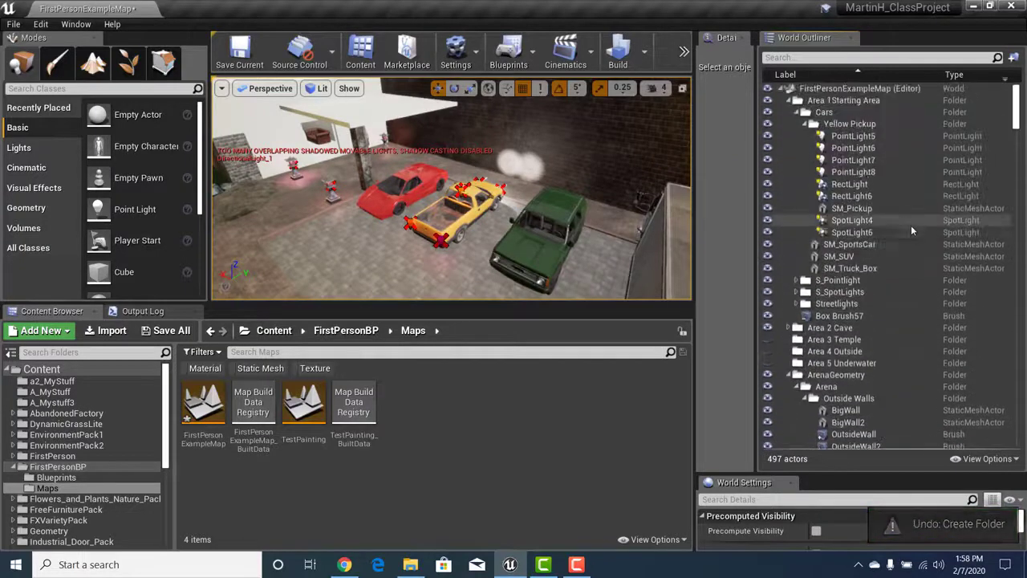
Create a subfolder named Lights inside Yellow Pickup containing PointLight5
click(869, 125)
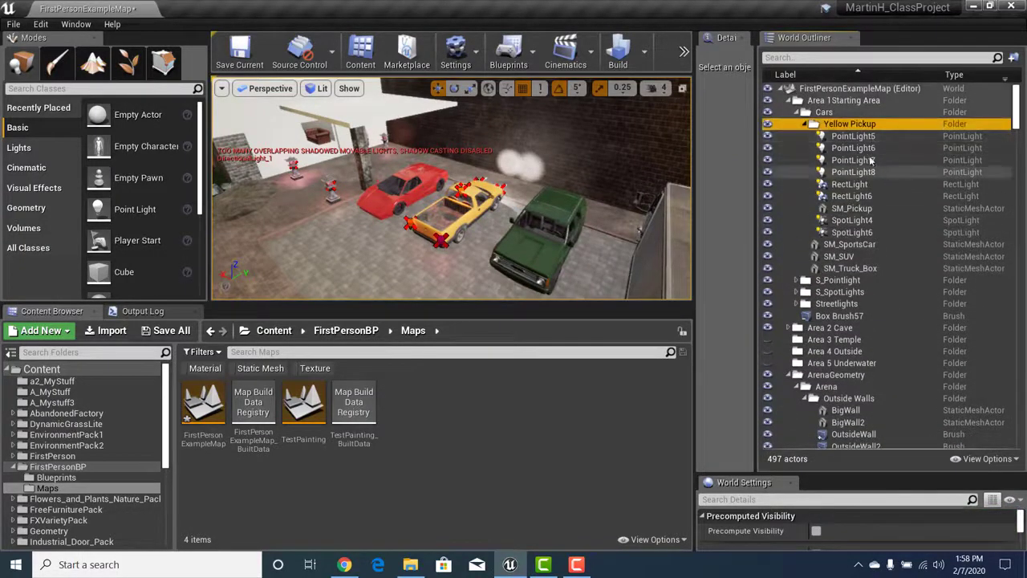
click(857, 137)
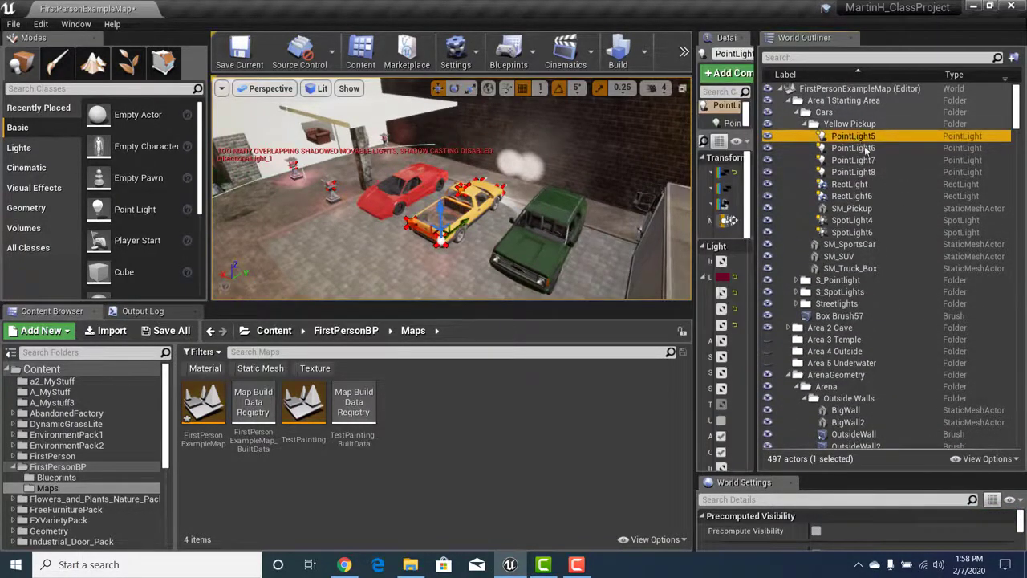
click(1013, 57)
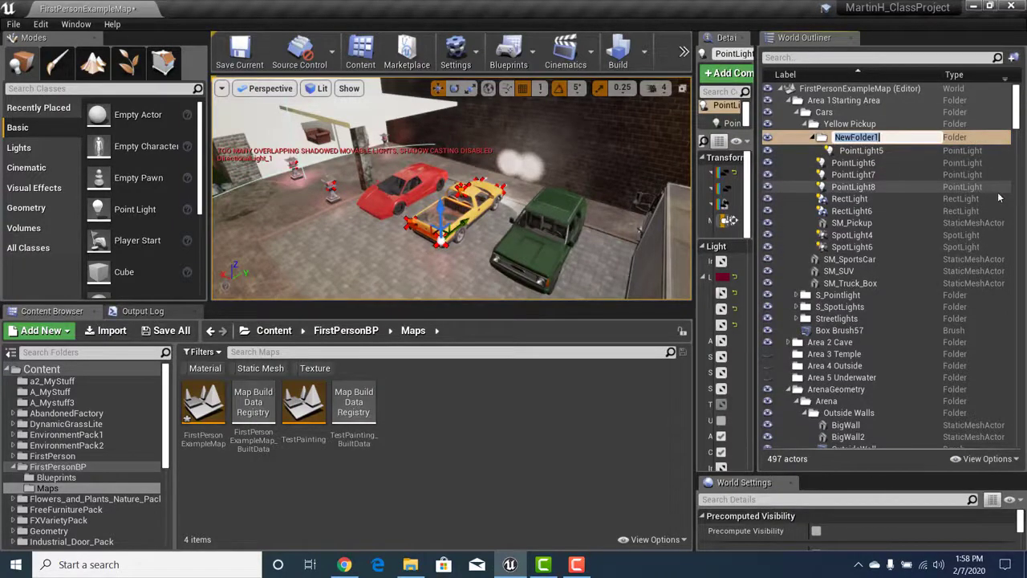
key(BackSpace)
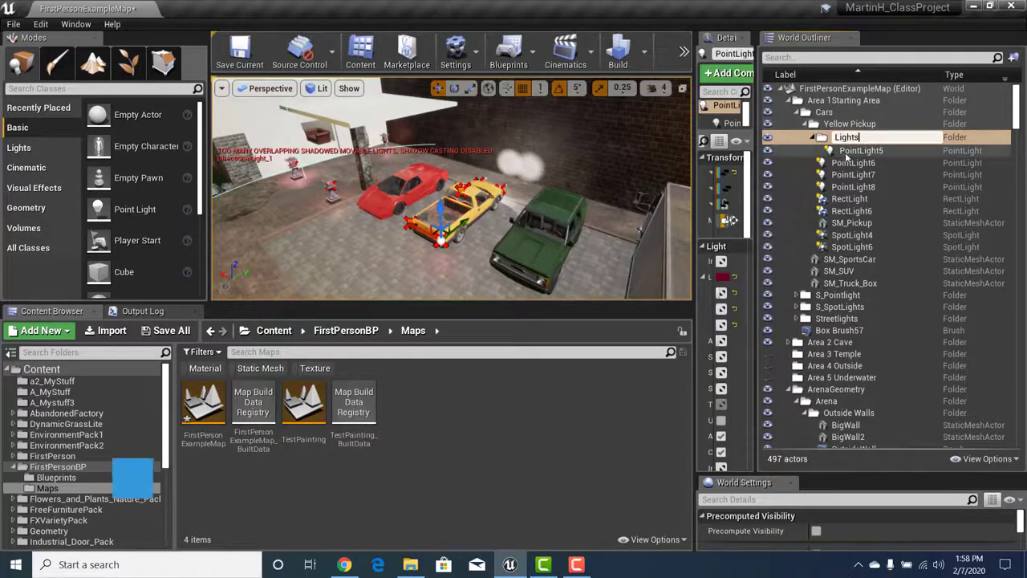
click(853, 161)
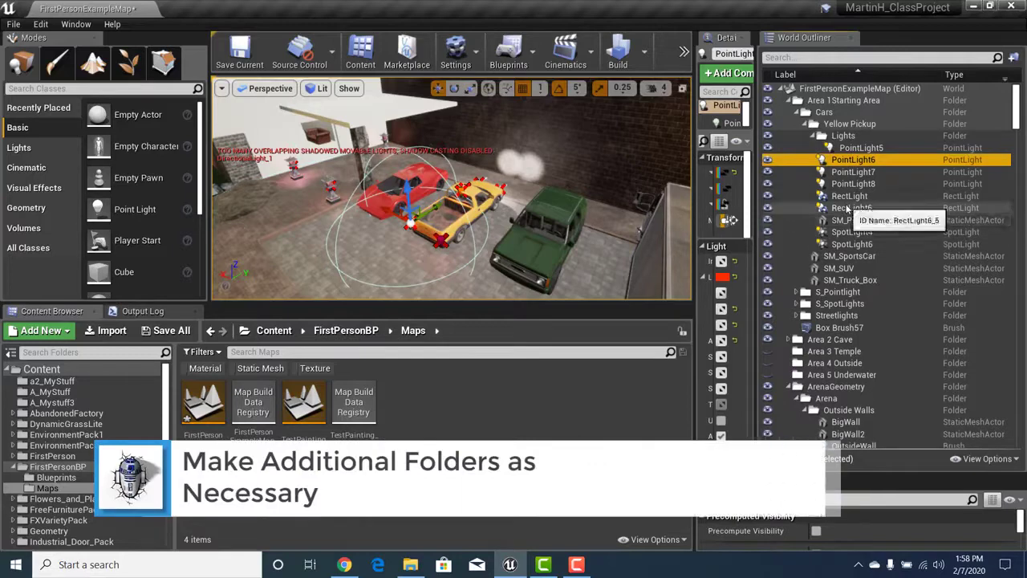
shift+click(847, 208)
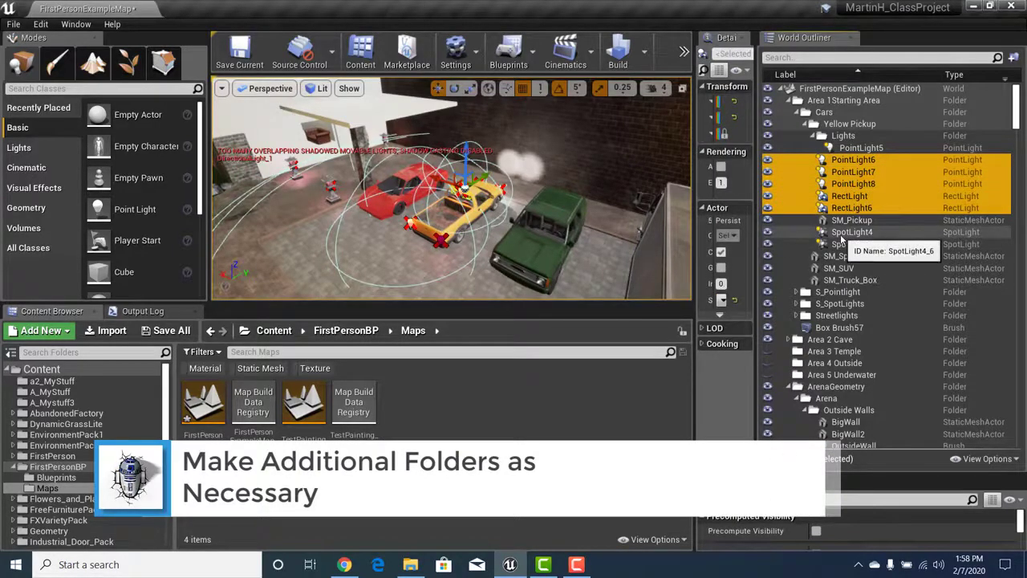
ctrl+click(842, 233)
ctrl+click(838, 245)
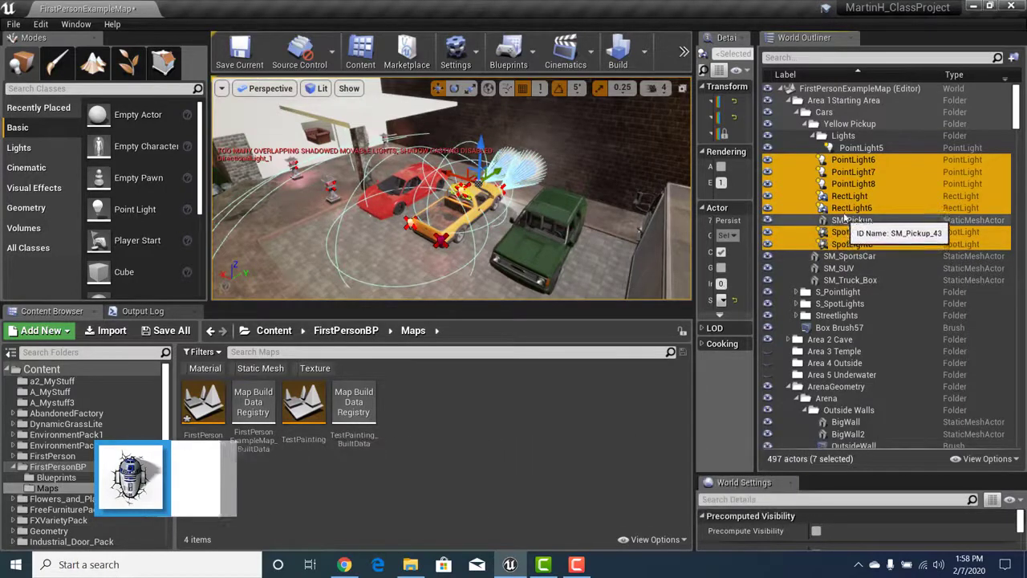
Move PointLight6, PointLight7, PointLight8, RectLight, RectLight6, SpotLight4 and SpotLight6 into the Yellow Pickup's Lights subfolder, and collapse that subfolder
click(851, 160)
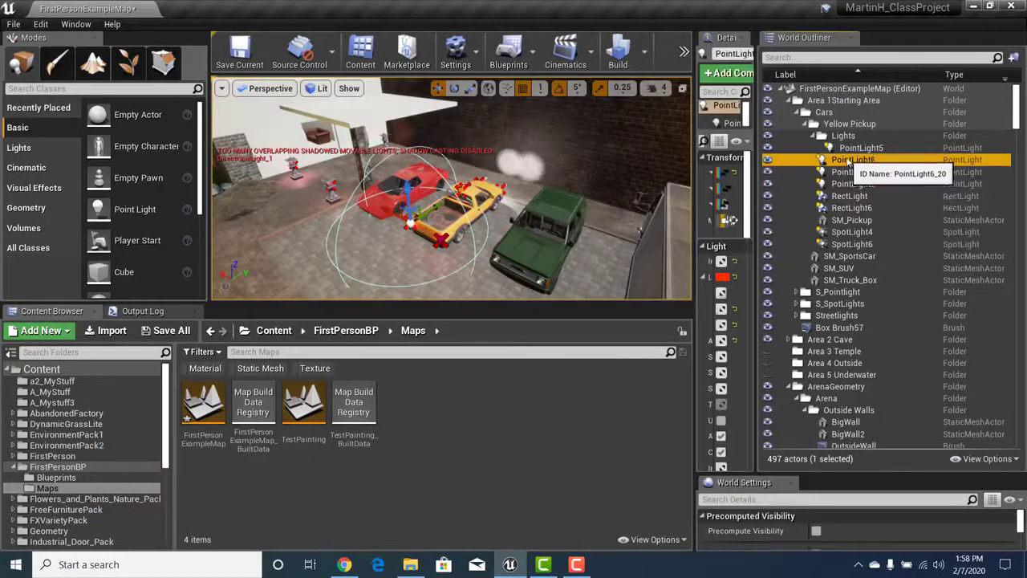
shift+click(844, 208)
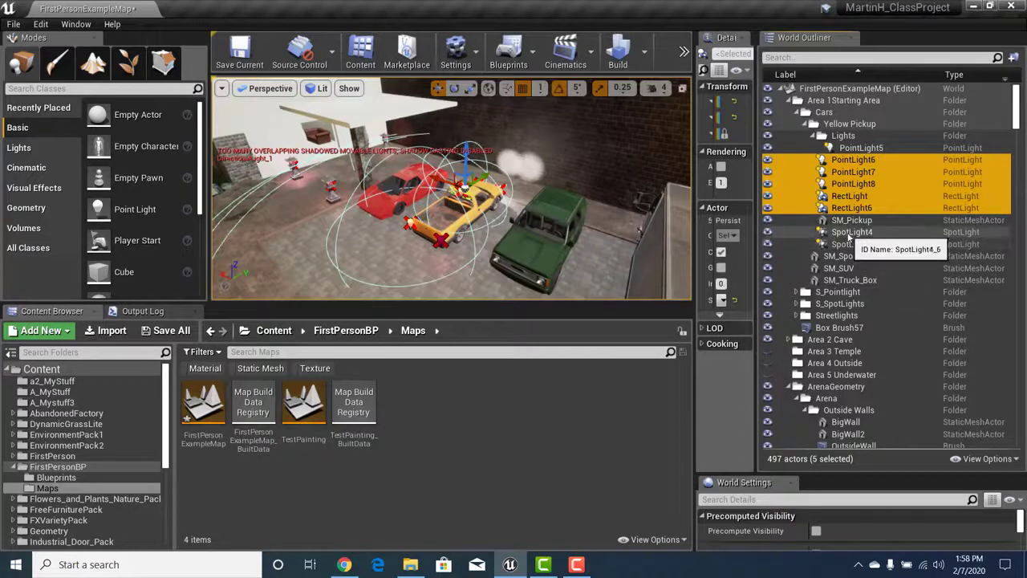
ctrl+click(848, 232)
ctrl+click(848, 244)
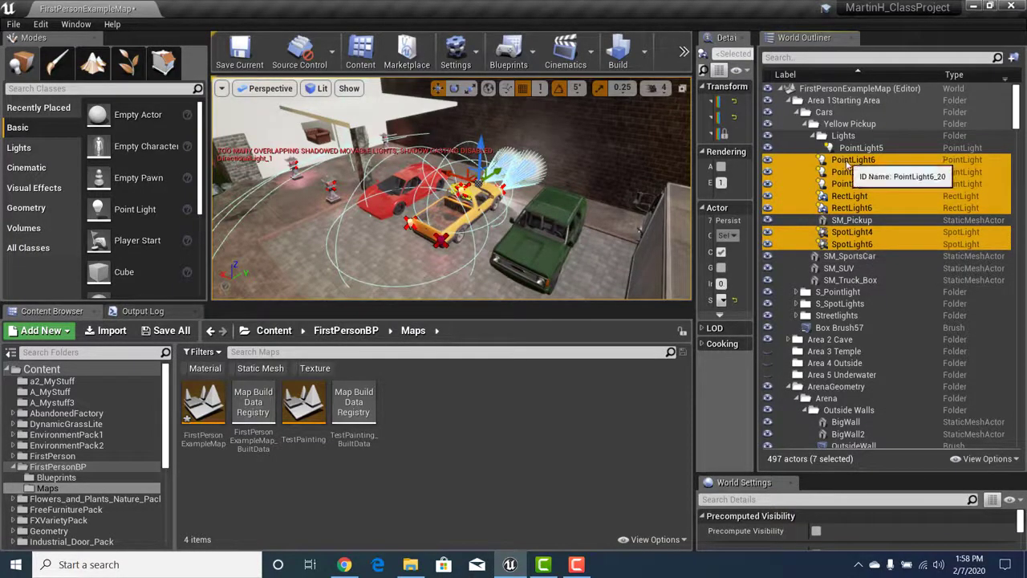
drag(847, 165, 839, 138)
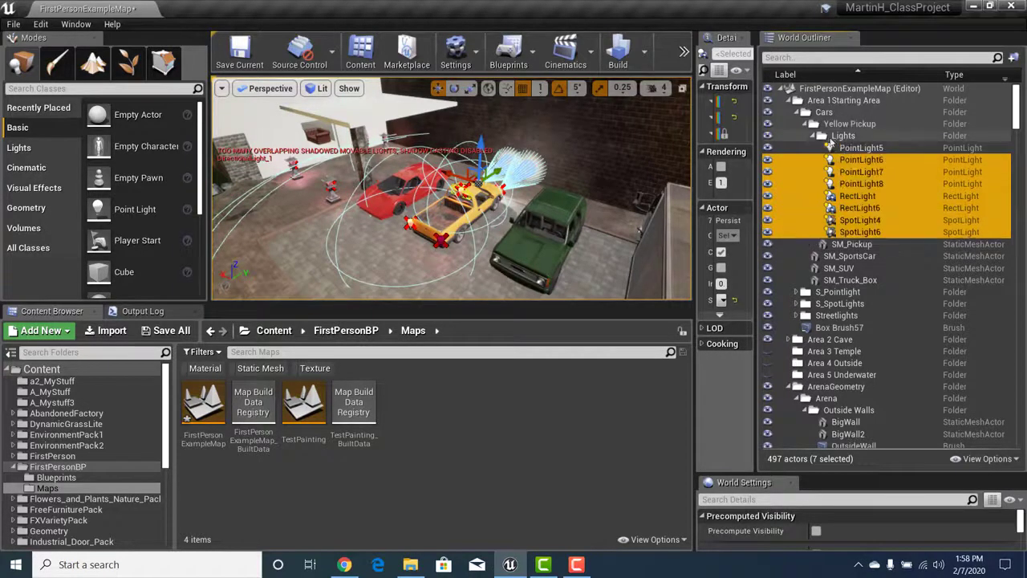
click(815, 136)
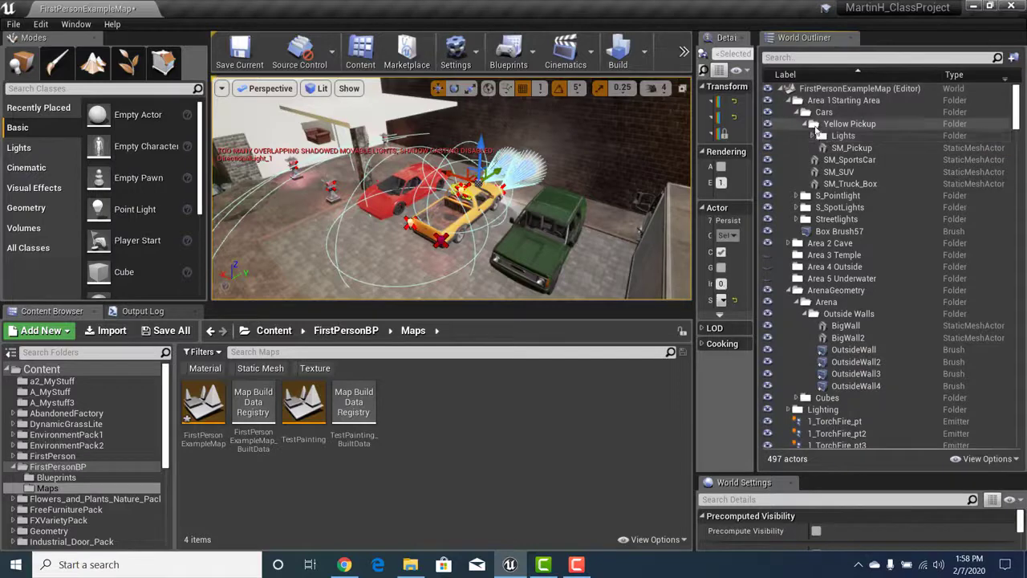
Hide the Lights subfolder, switch SM_Pickup's visibility off and on, and clear the light selection by selecting the back wall
click(769, 136)
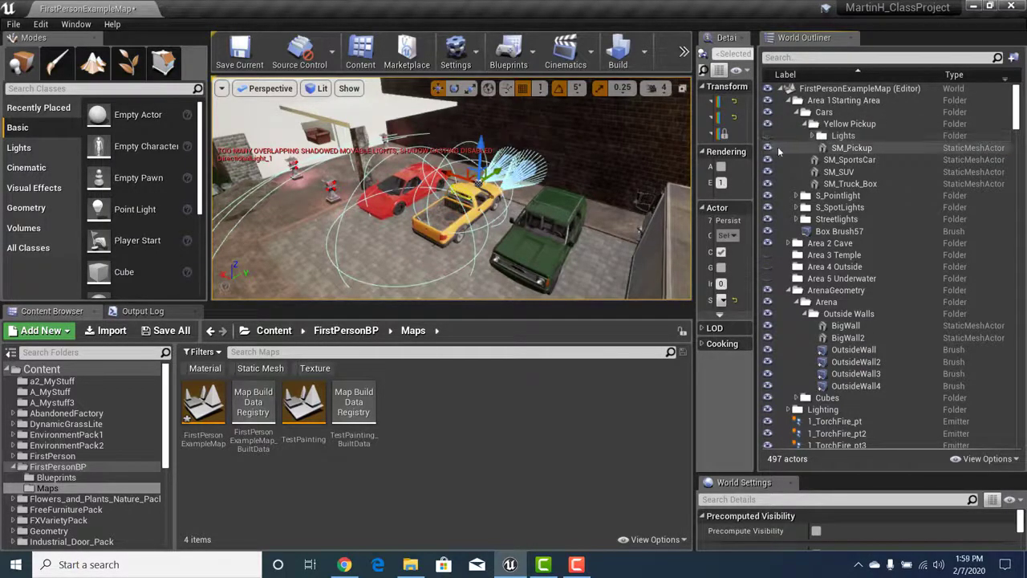
click(768, 148)
click(768, 148)
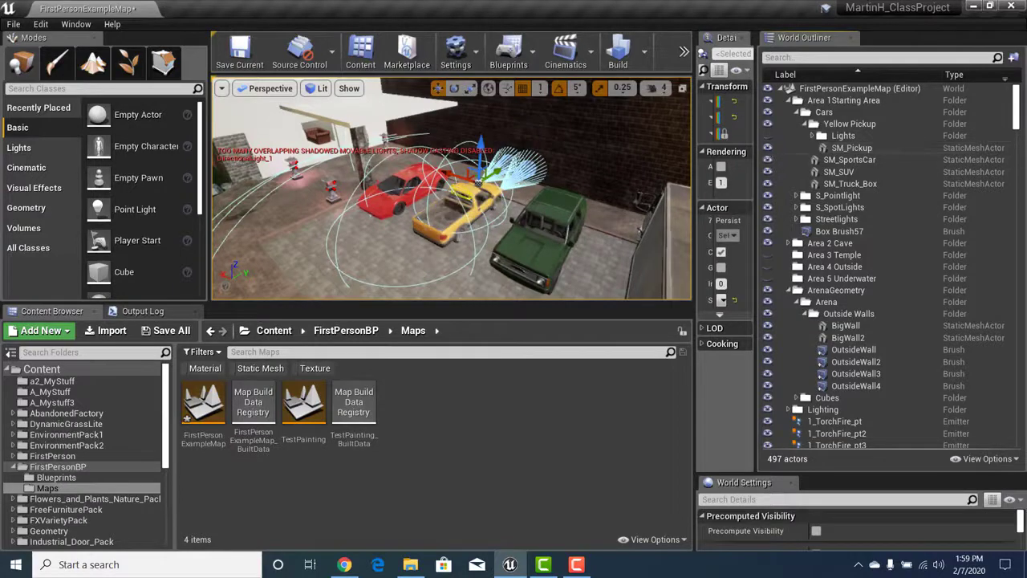
click(562, 129)
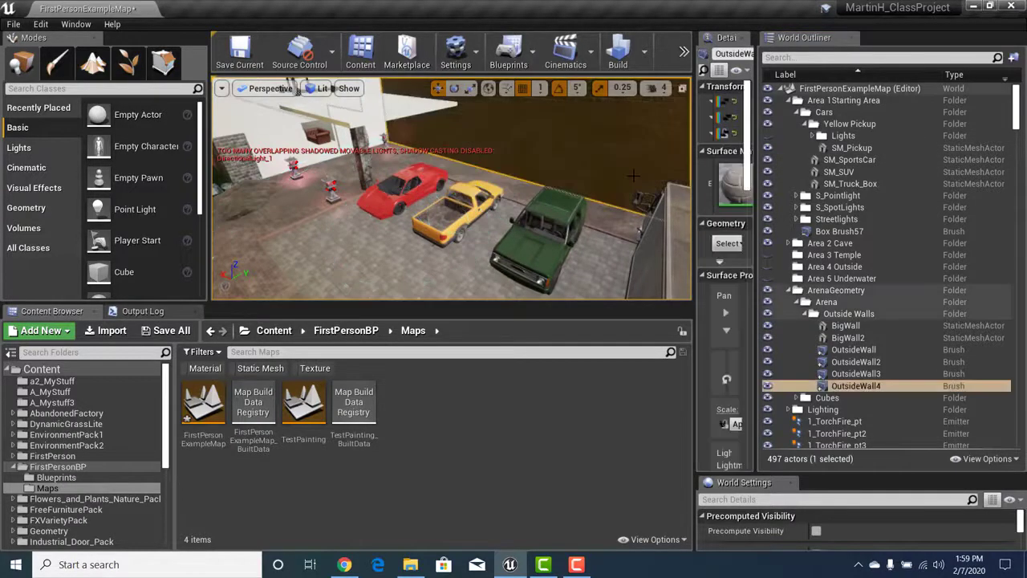
Toggle the visibility of the Lights subfolder repeatedly and of SM_Pickup once, ending with the lights hidden and the pickup shown
click(769, 136)
click(769, 137)
click(769, 136)
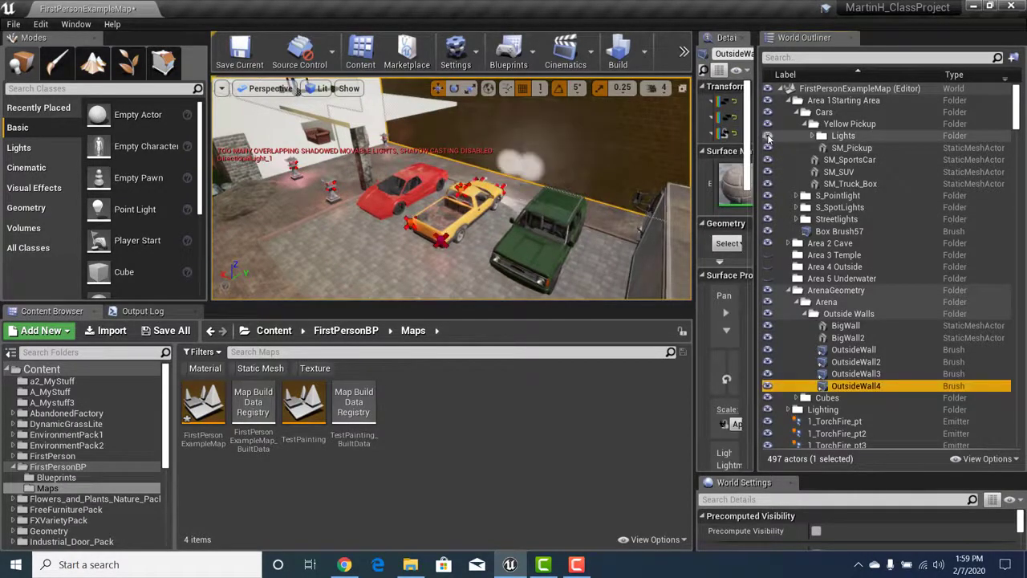
click(769, 137)
click(769, 137)
click(769, 136)
click(769, 137)
click(769, 137)
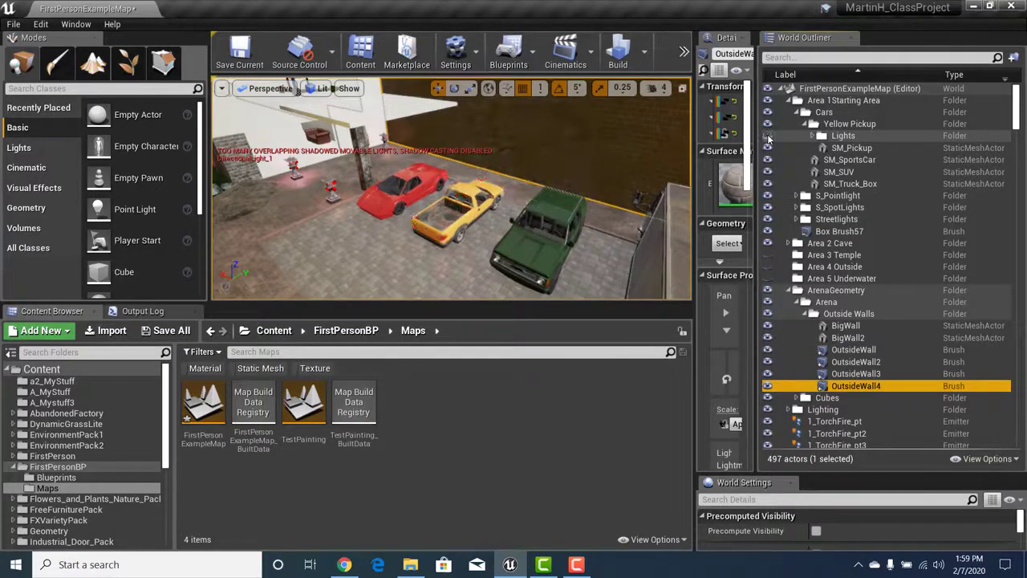
click(769, 136)
click(769, 137)
click(769, 136)
click(770, 149)
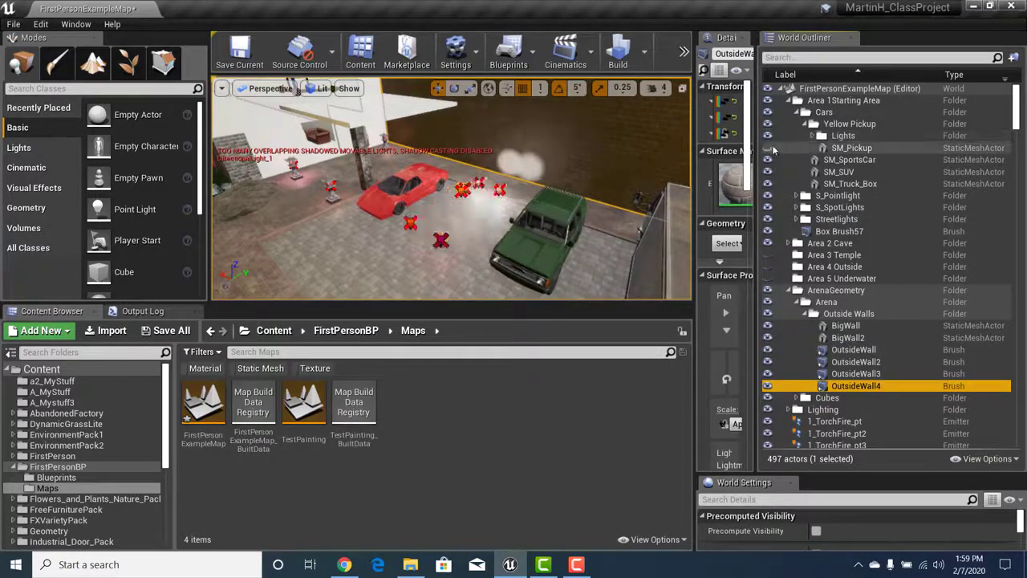
click(771, 149)
click(769, 136)
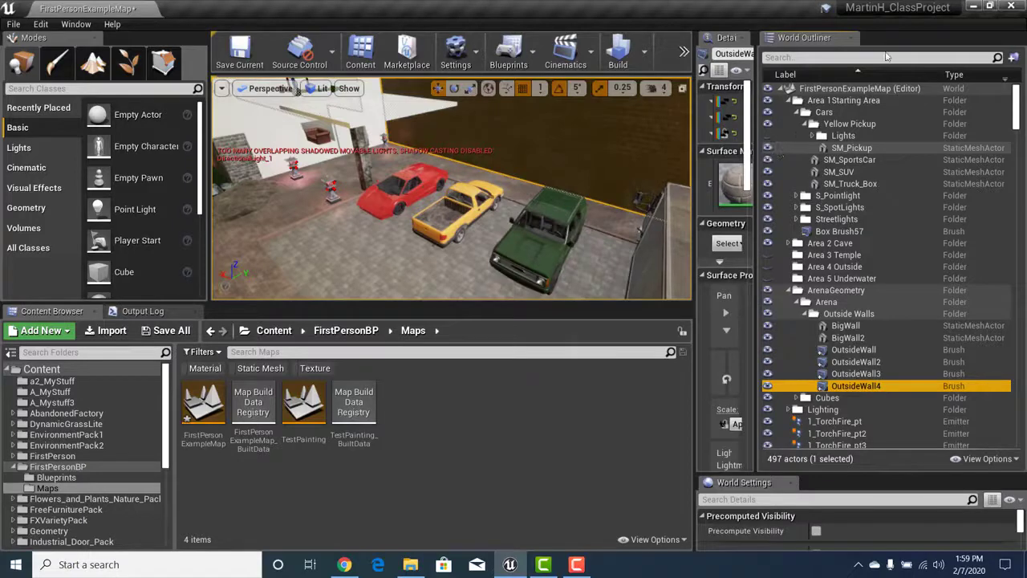
Collapse the Cars folder, wrap it in a new folder, and move that new folder into Area 1Starting Area
right_drag(509, 212, 409, 233)
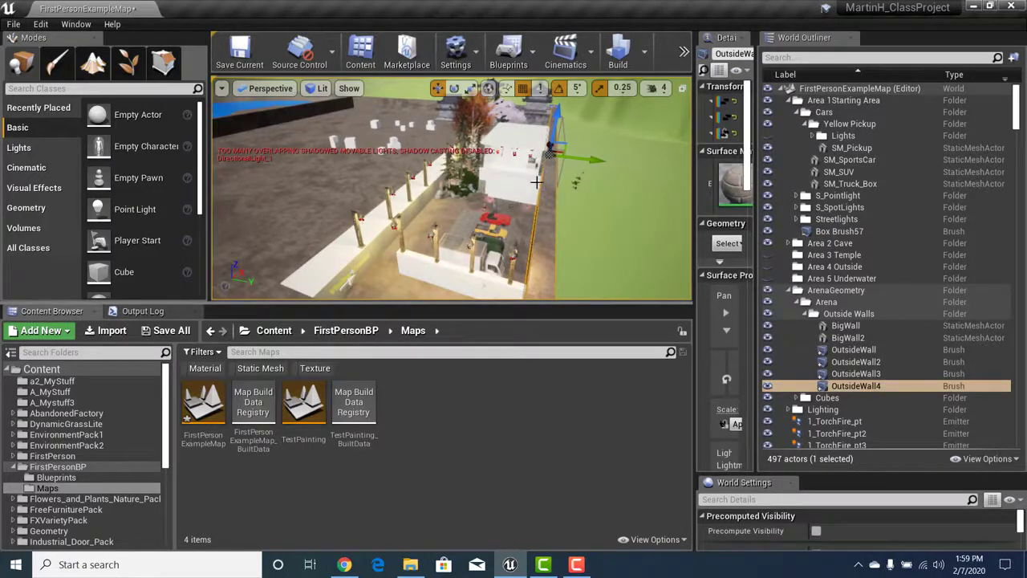
right_drag(500, 215, 493, 209)
right_drag(411, 260, 411, 260)
mouse_move(510, 208)
right_down()
mouse_move(510, 184)
mouse_move(491, 214)
right_up()
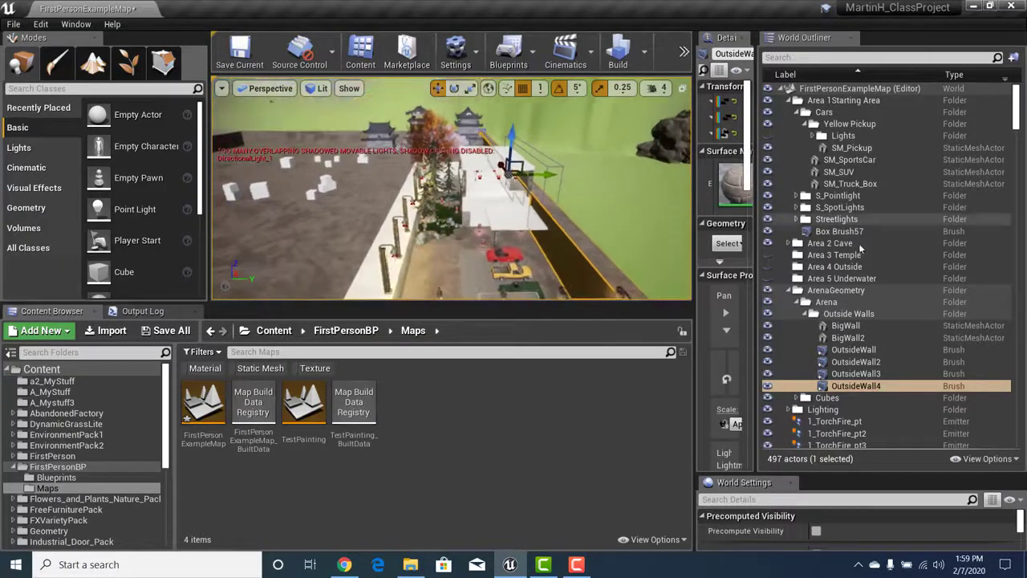
right_drag(440, 177, 440, 177)
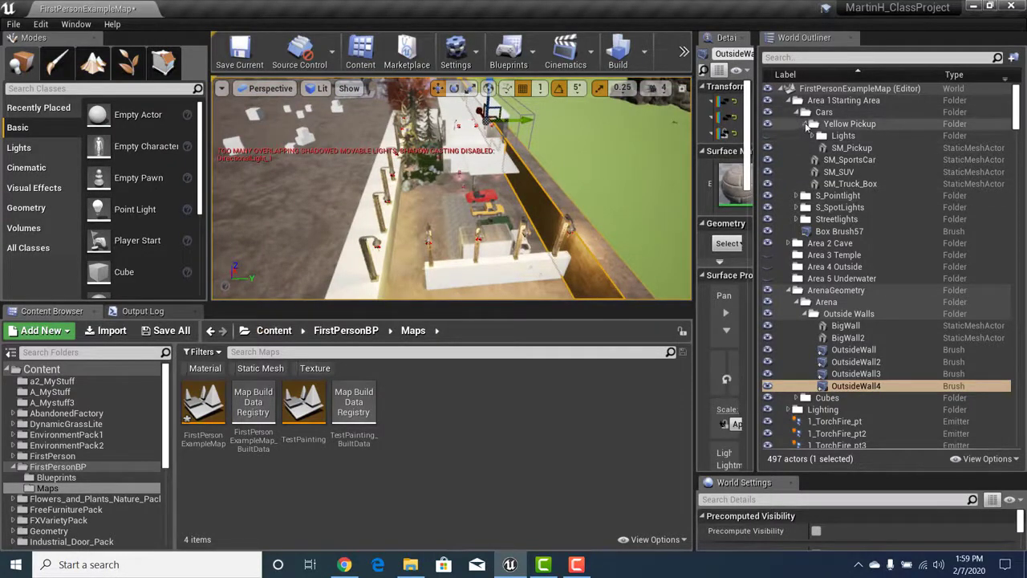
click(796, 112)
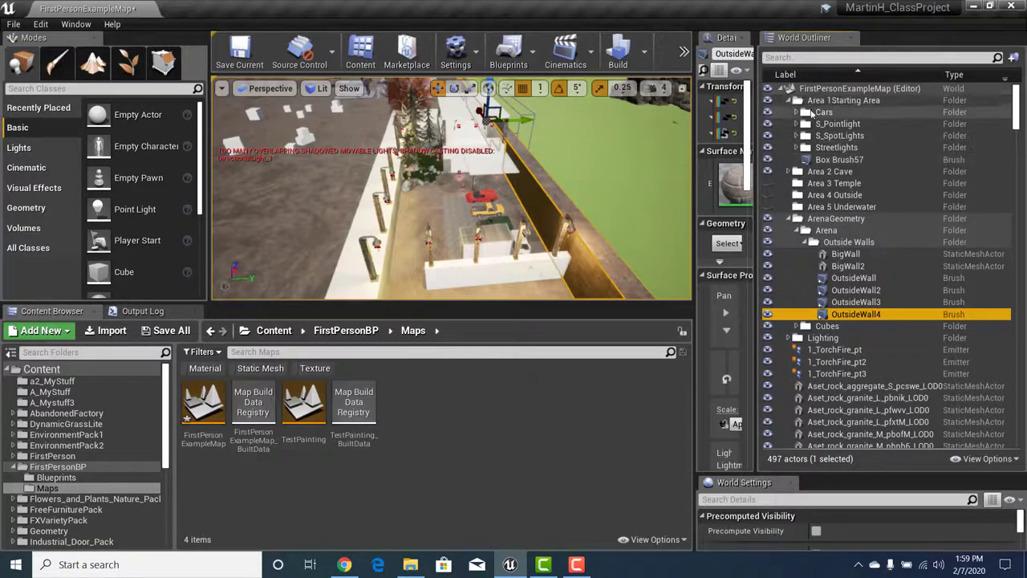
click(823, 113)
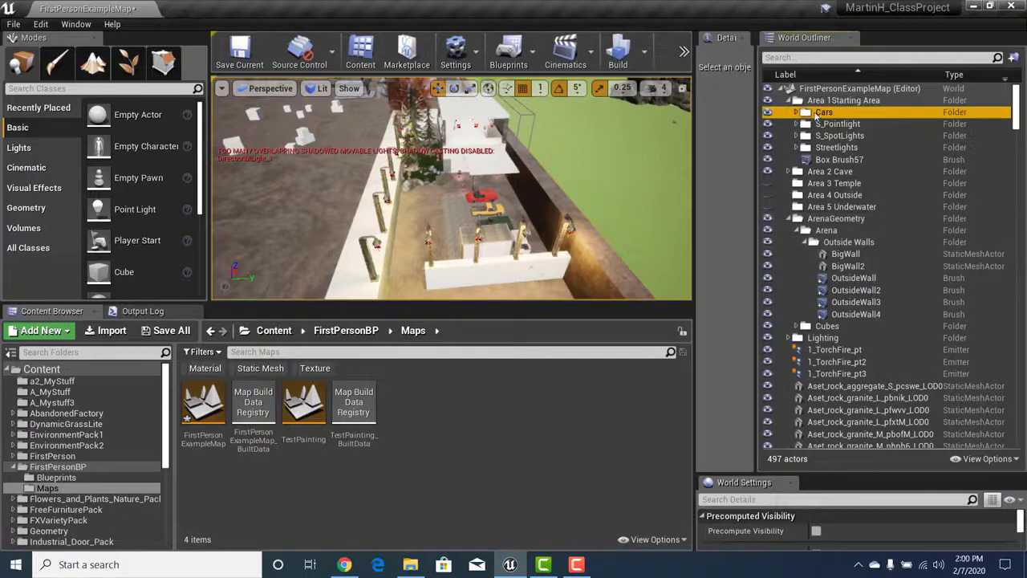
click(1013, 57)
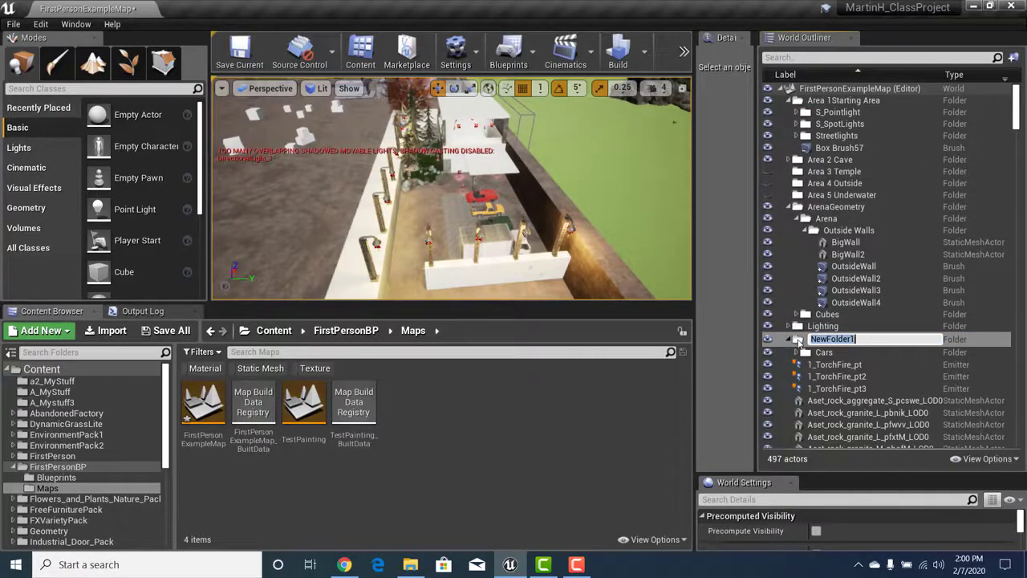
drag(799, 340, 814, 103)
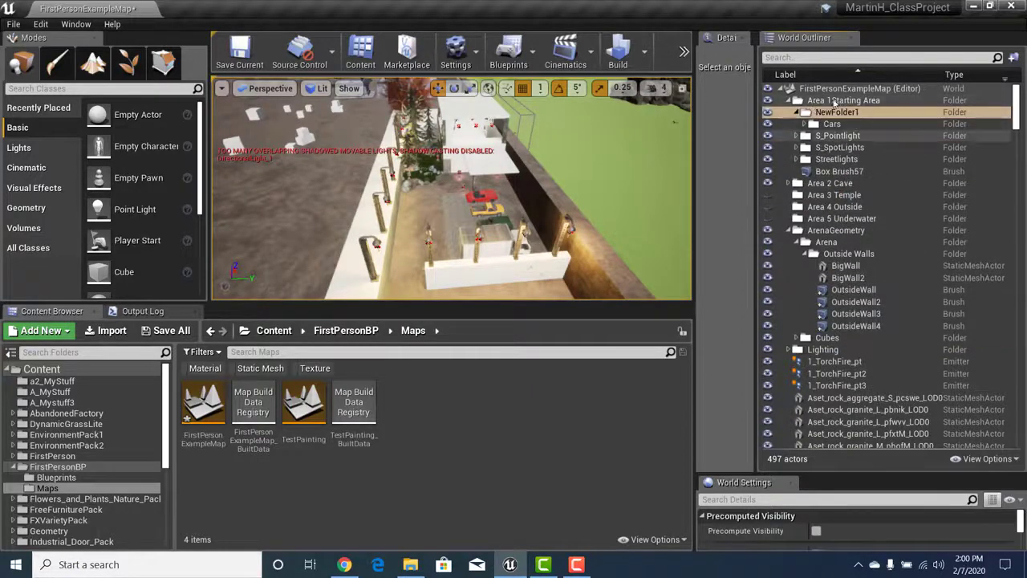
Rename the new parent folder of Cars to OutsideHouse, and switch the Cars folder's visibility off and on
click(839, 114)
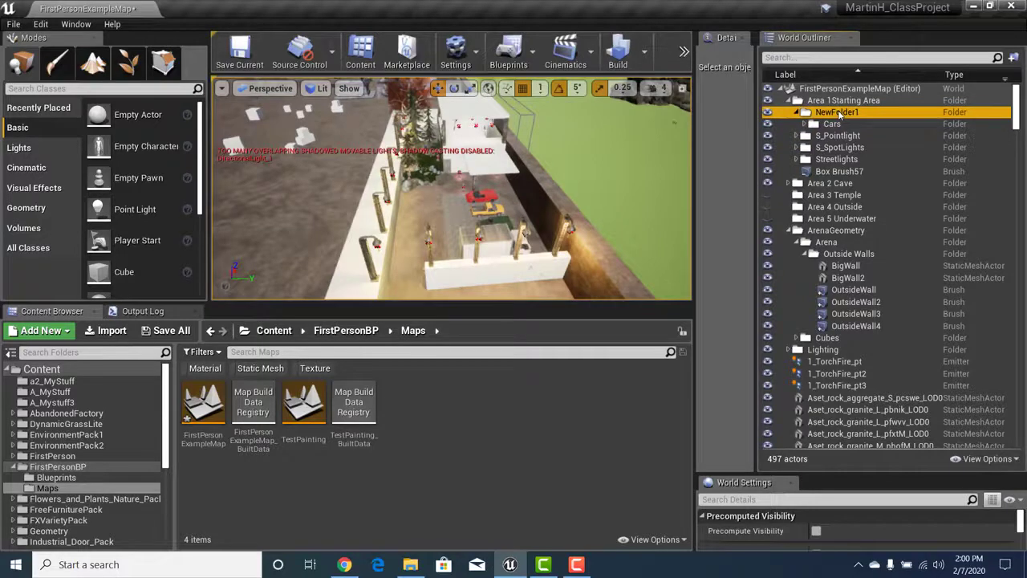
click(838, 112)
key(BackSpace)
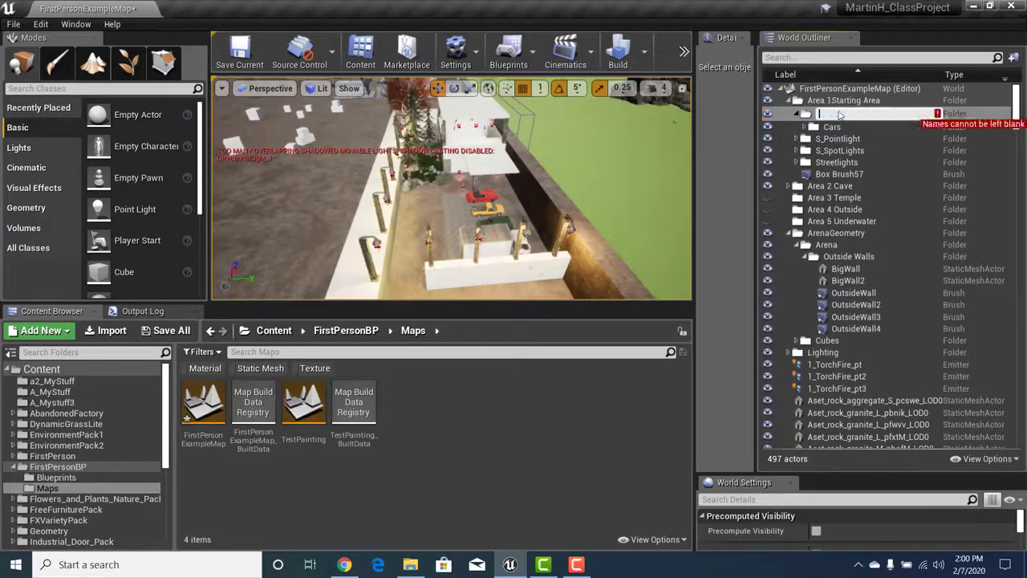
text(OutsideHouse)
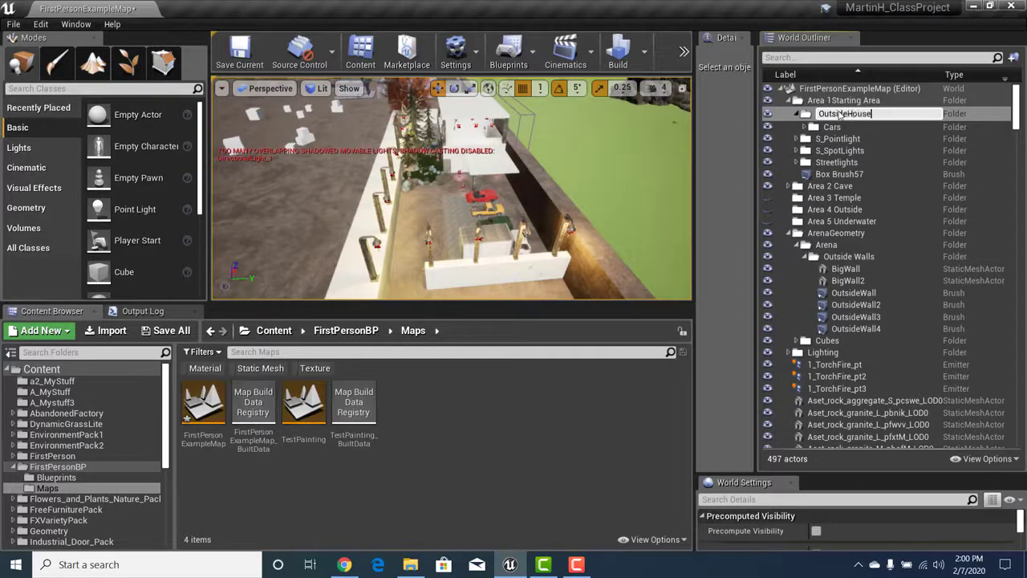
key(Return)
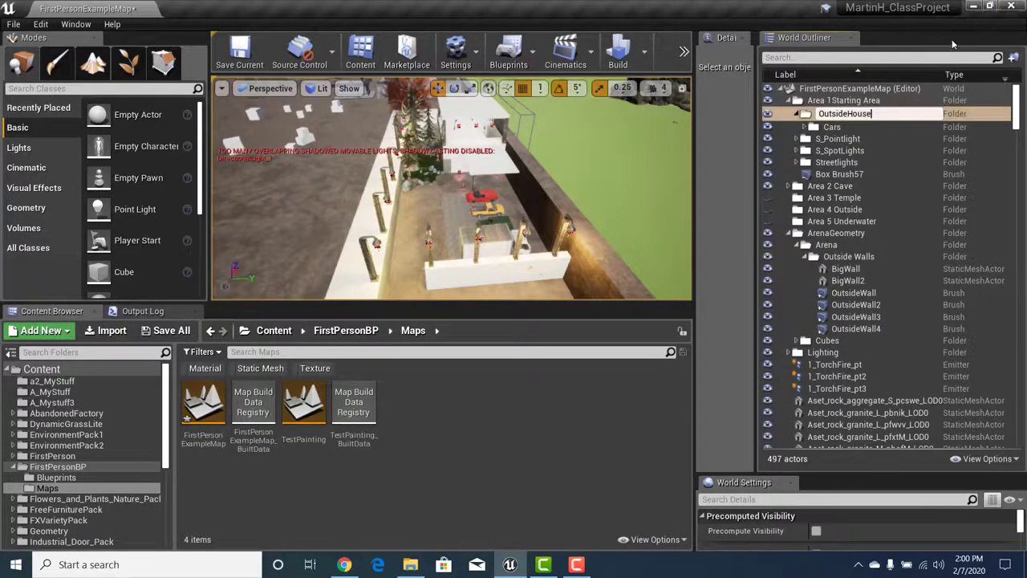
click(768, 124)
click(768, 125)
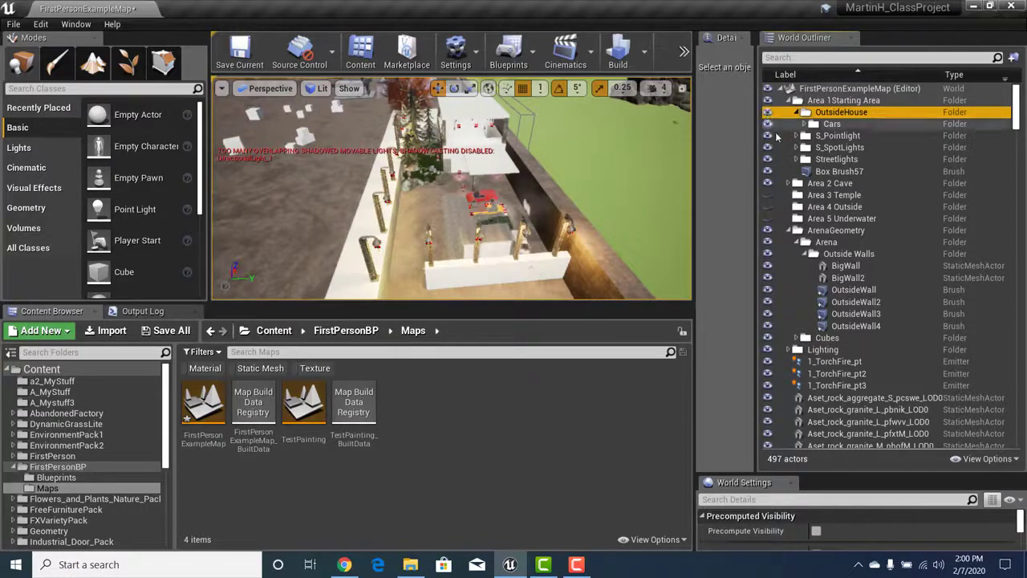
Move the Streetlights folder into the OutsideHouse folder
right_drag(459, 212, 533, 267)
key(w)
key(s)
click(827, 161)
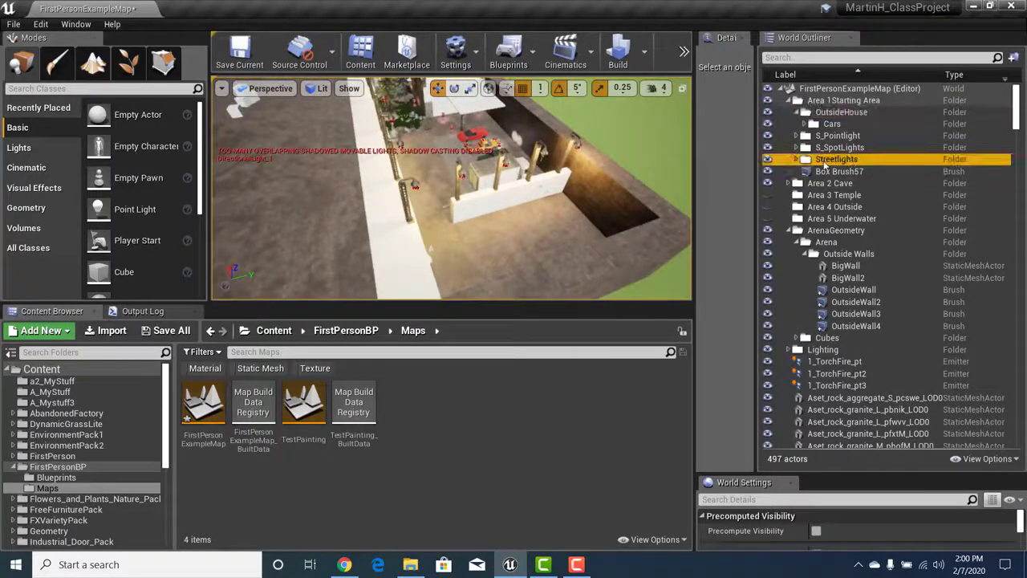
drag(825, 164, 837, 112)
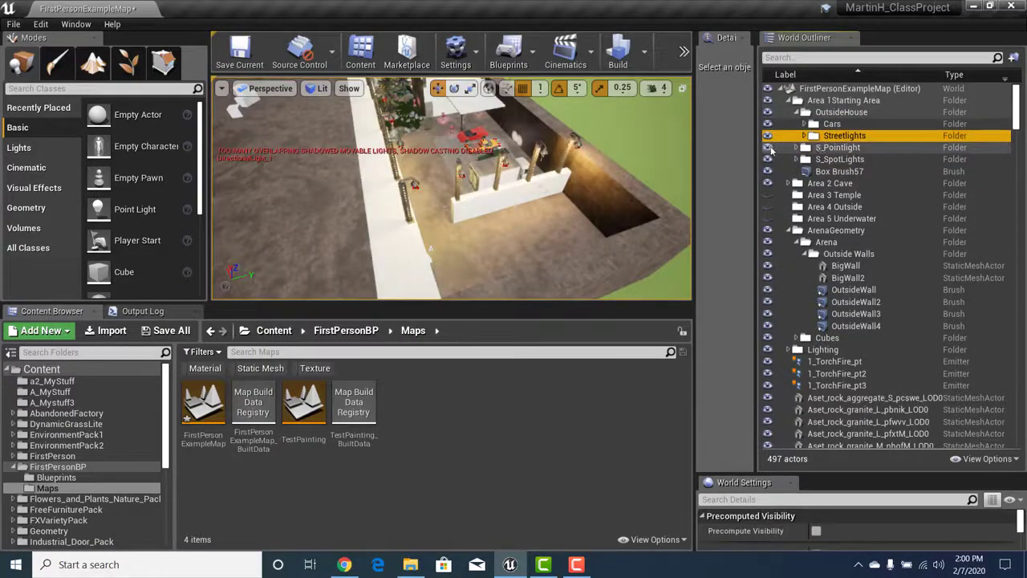
Move the S_Pointlight and S_SpotLights folders into Streetlights, and expand Streetlights to check its contents
drag(834, 150, 839, 139)
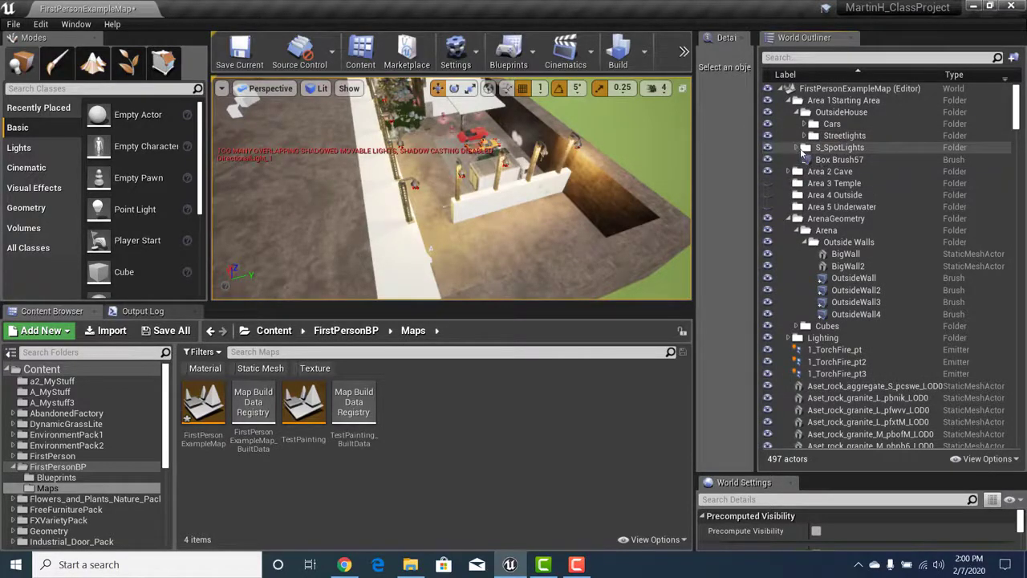
drag(810, 152, 807, 138)
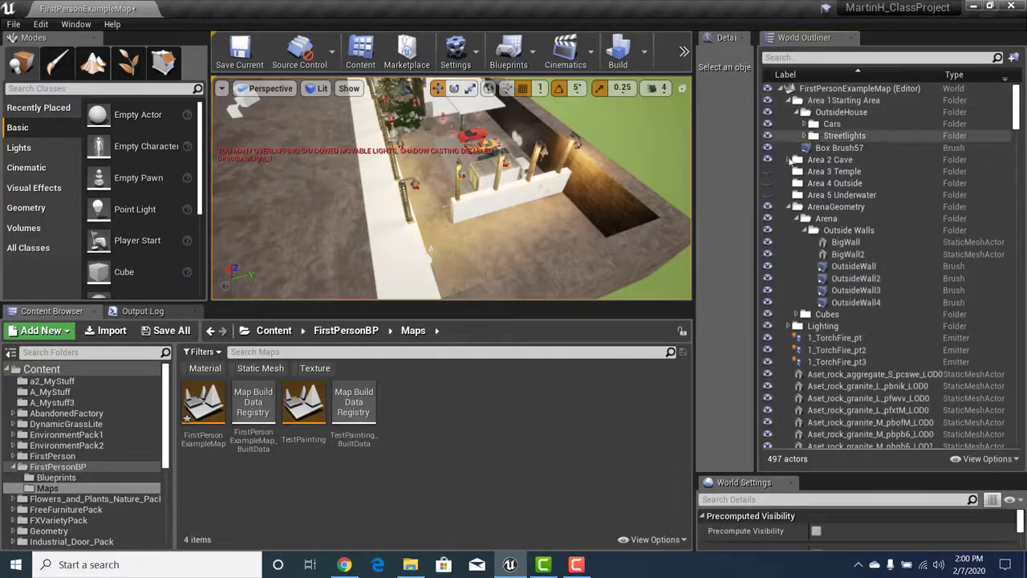
click(805, 137)
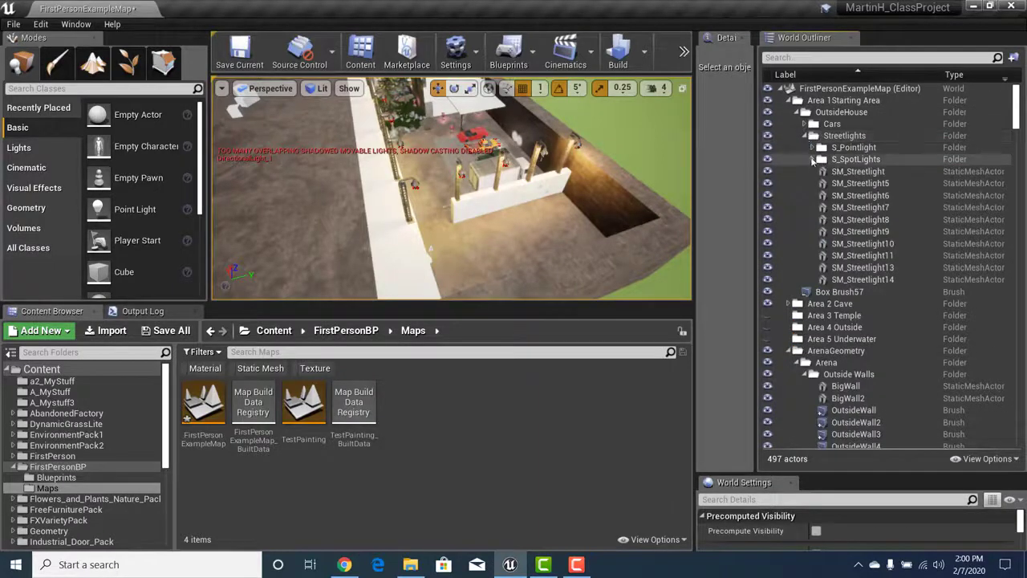
click(814, 159)
click(814, 160)
Group the ten SM_Streetlight meshes into a new folder named Lamps inside Streetlights, and collapse both folders
click(855, 172)
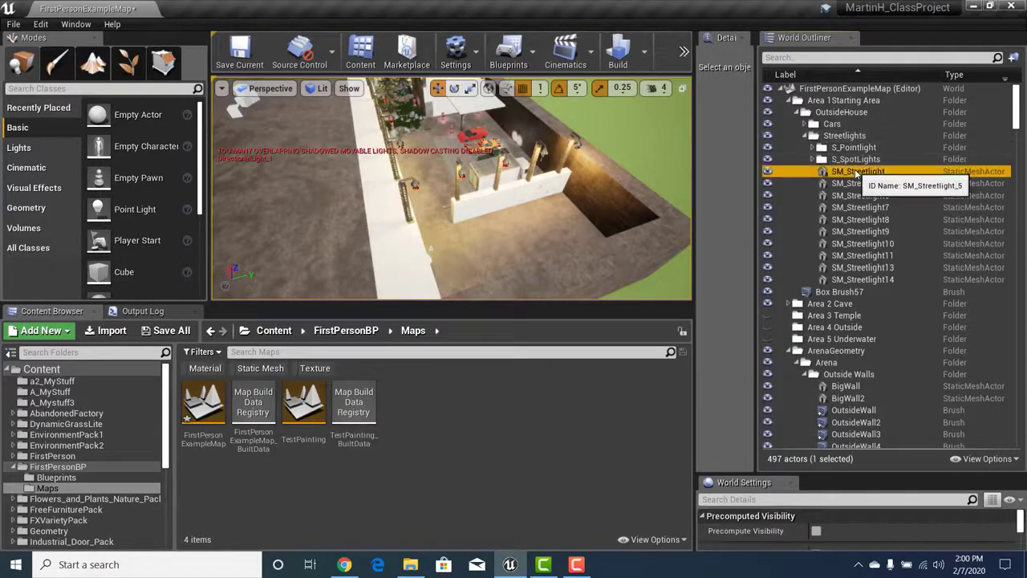
shift+click(869, 278)
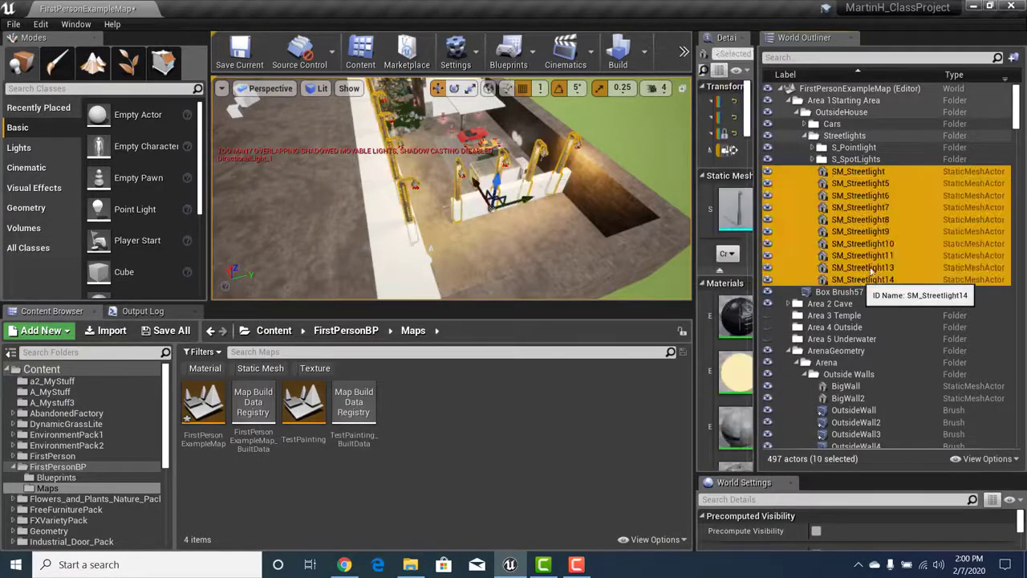
click(1013, 57)
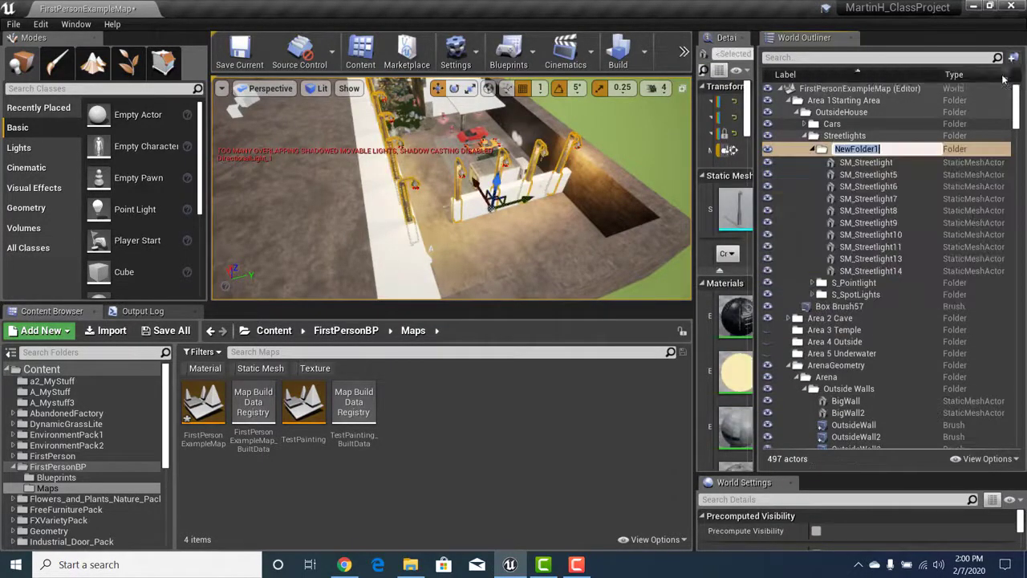
key(BackSpace)
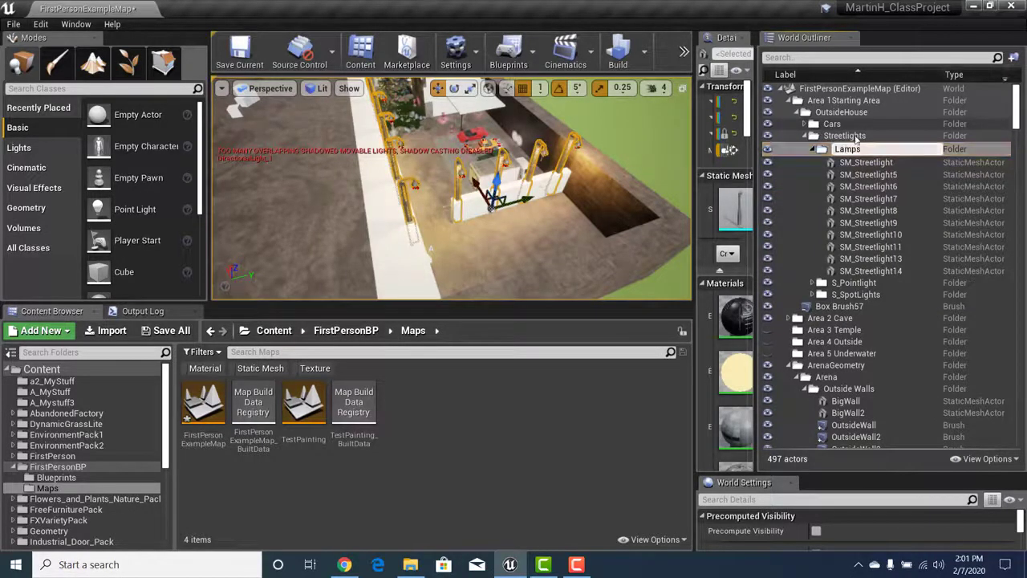
key(Return)
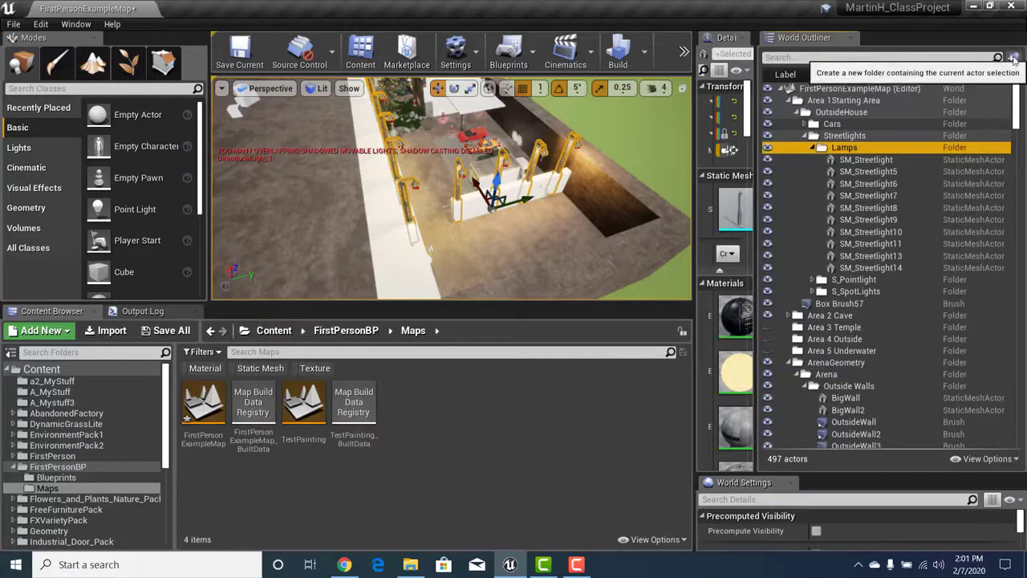
click(812, 148)
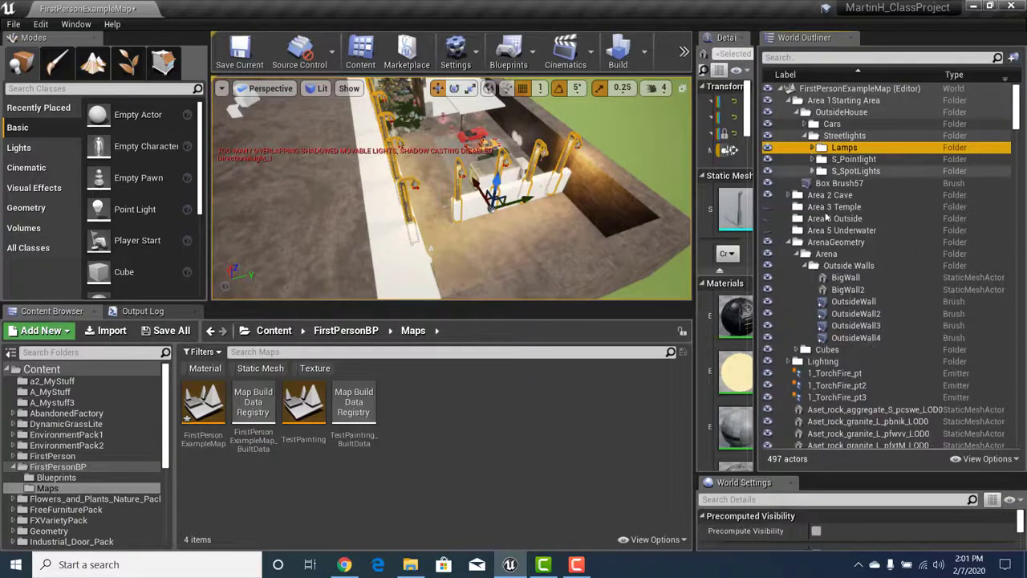
click(806, 136)
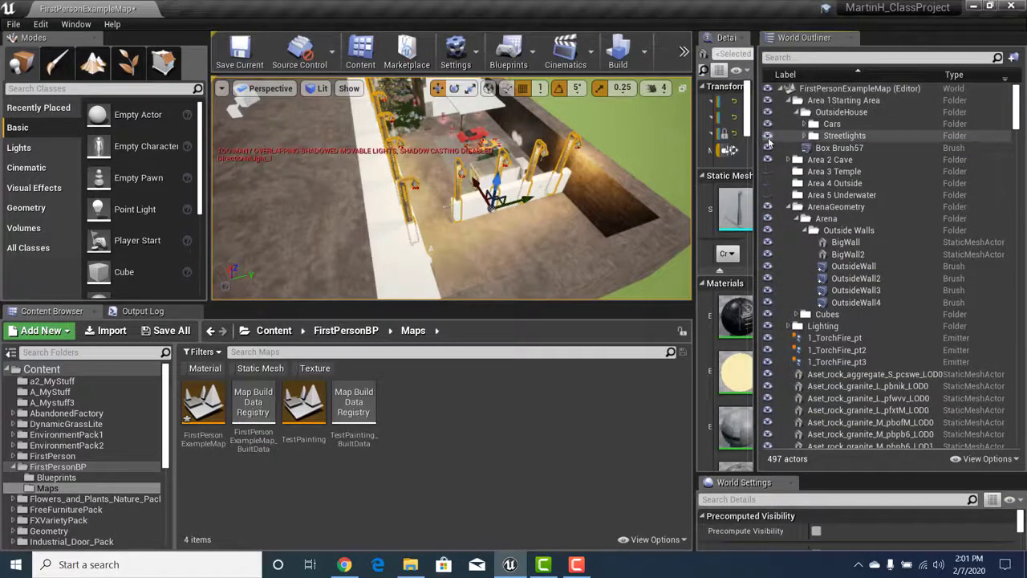
Switch the visibility of the Streetlights, Lamps and S_SpotLights folders off and on to check what each one controls
click(768, 140)
click(768, 141)
click(806, 137)
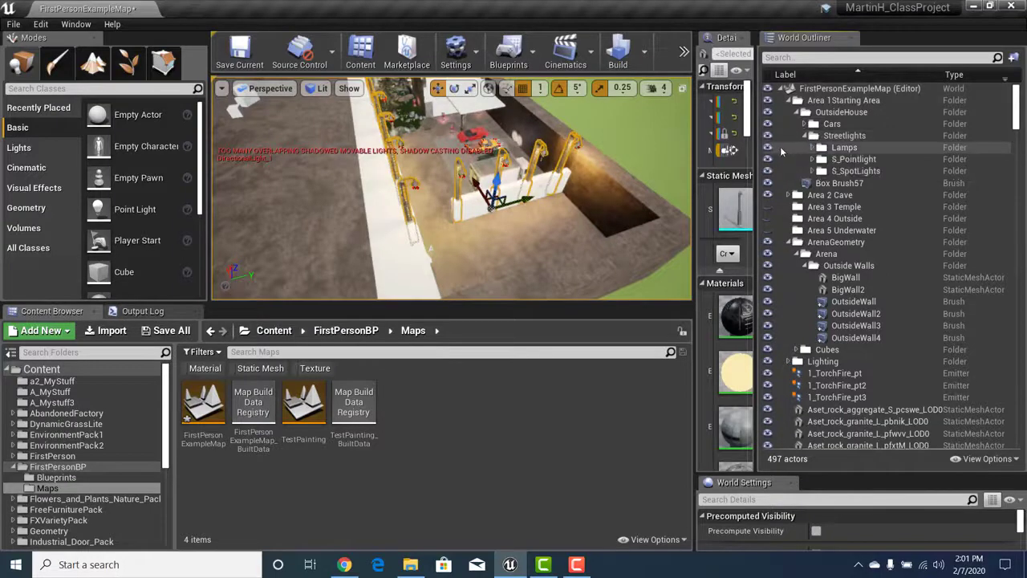
click(768, 148)
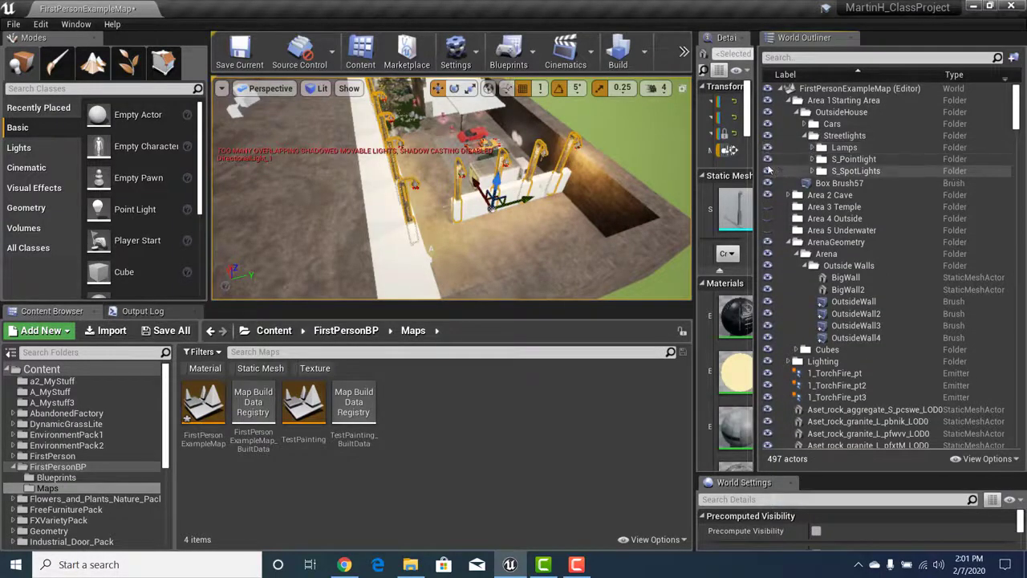
click(768, 171)
click(768, 171)
click(769, 171)
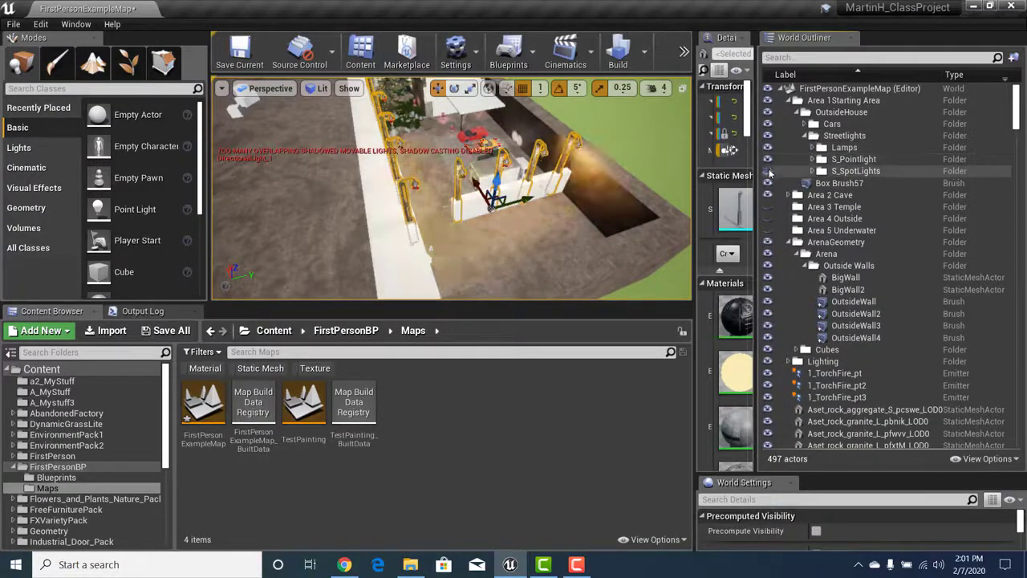
click(768, 171)
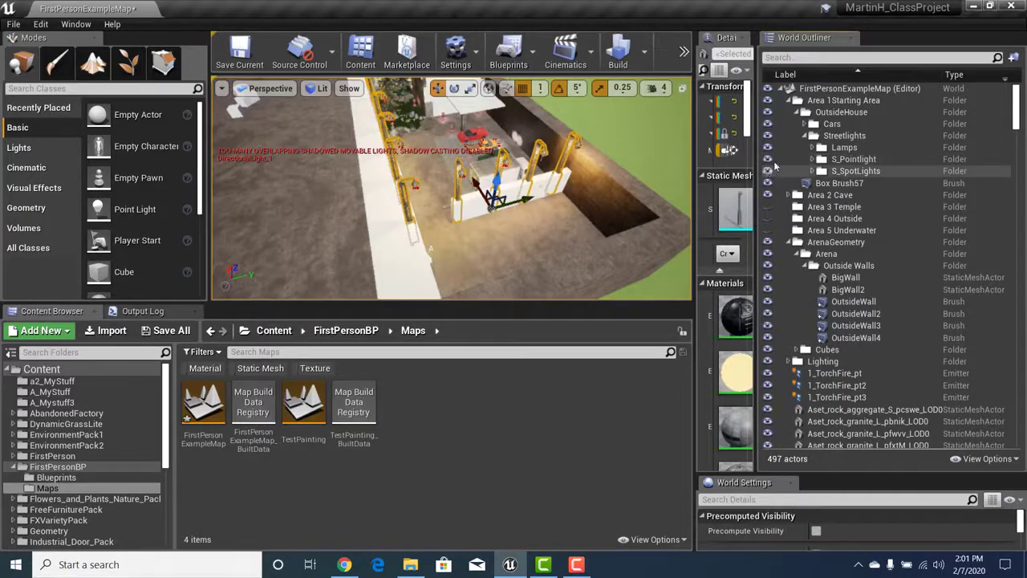
Collapse Streetlights, and check the Cars folder and the Yellow Pickup's Lights subfolder by switching their visibility off and on
click(814, 136)
click(768, 124)
click(768, 124)
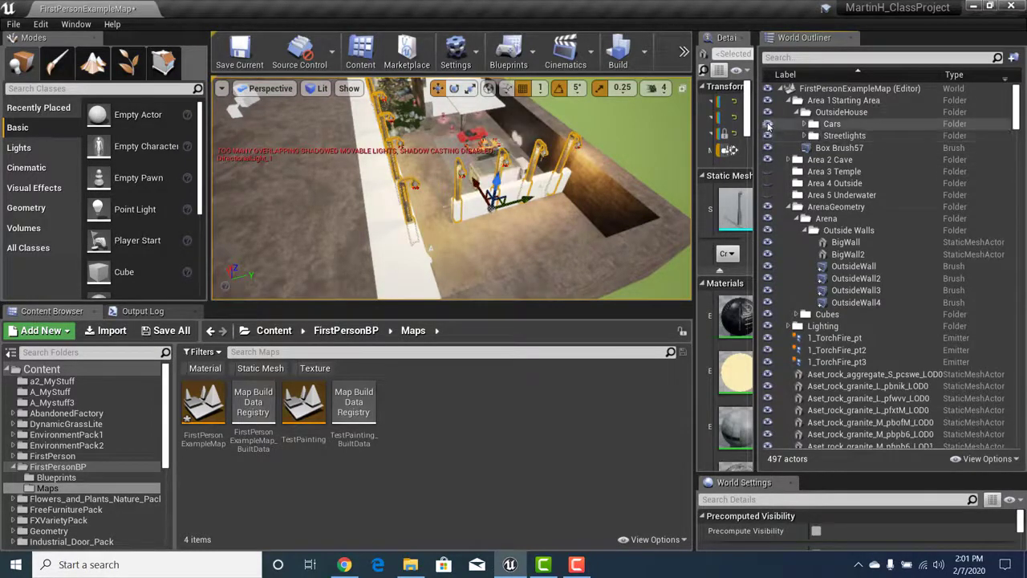
click(805, 124)
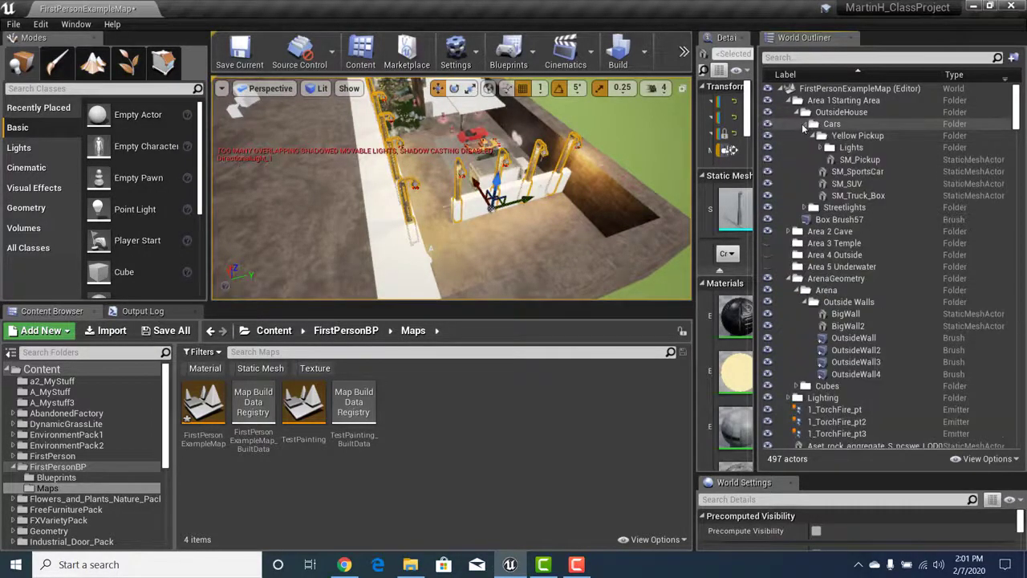
click(768, 147)
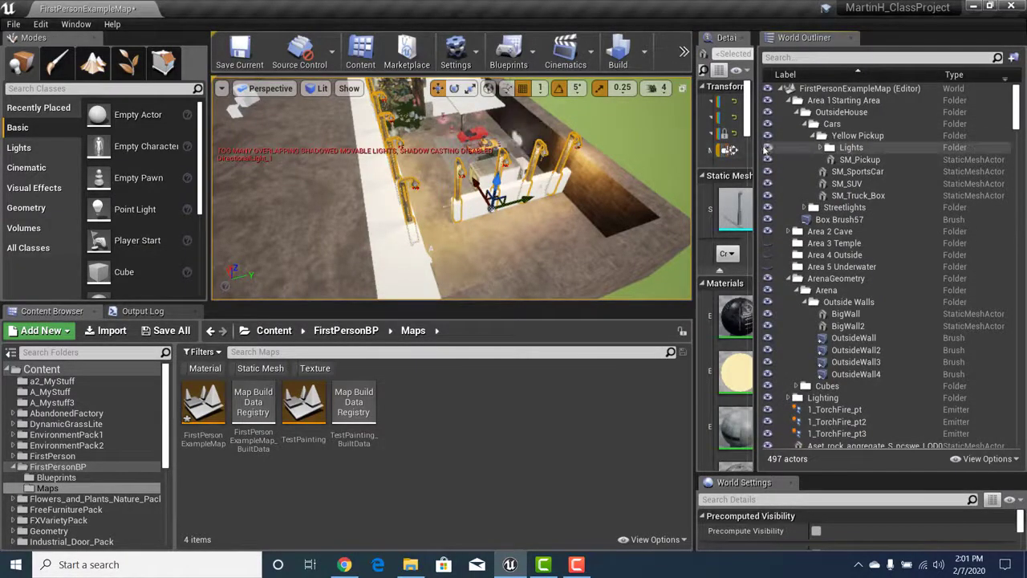
click(813, 136)
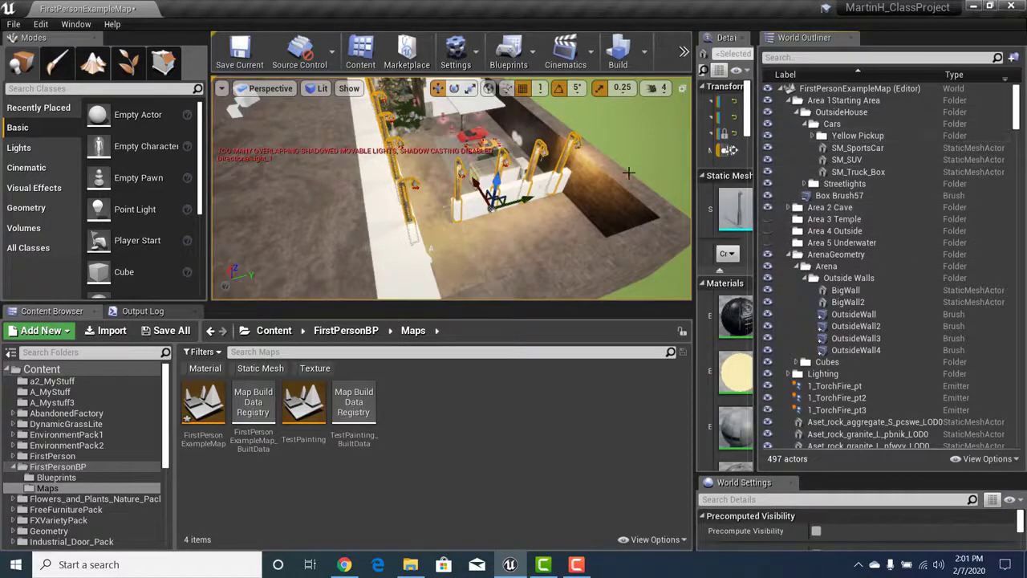
drag(665, 160, 666, 160)
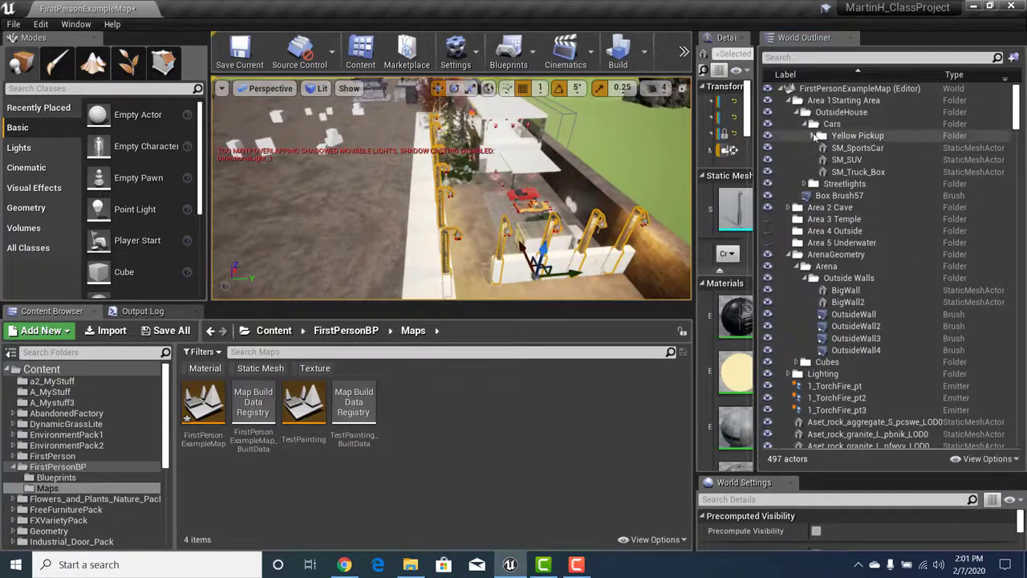
click(815, 136)
click(815, 137)
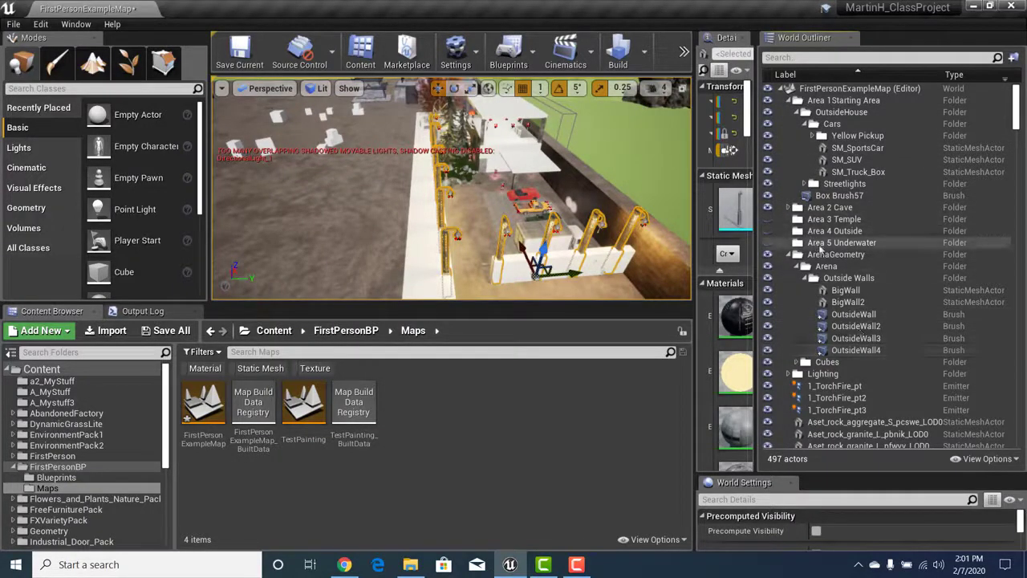
right_click(855, 326)
mouse_move(875, 321)
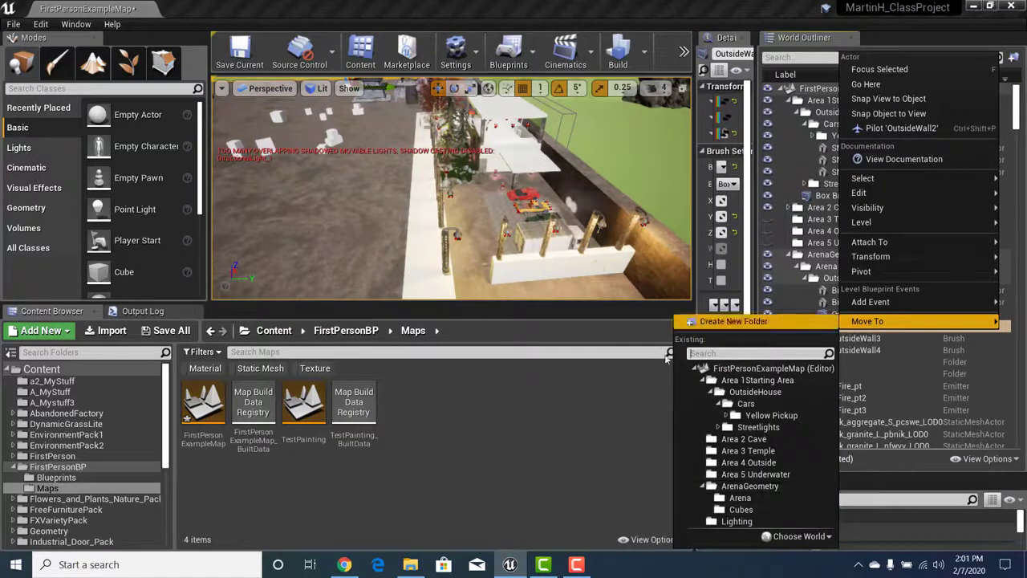
click(588, 413)
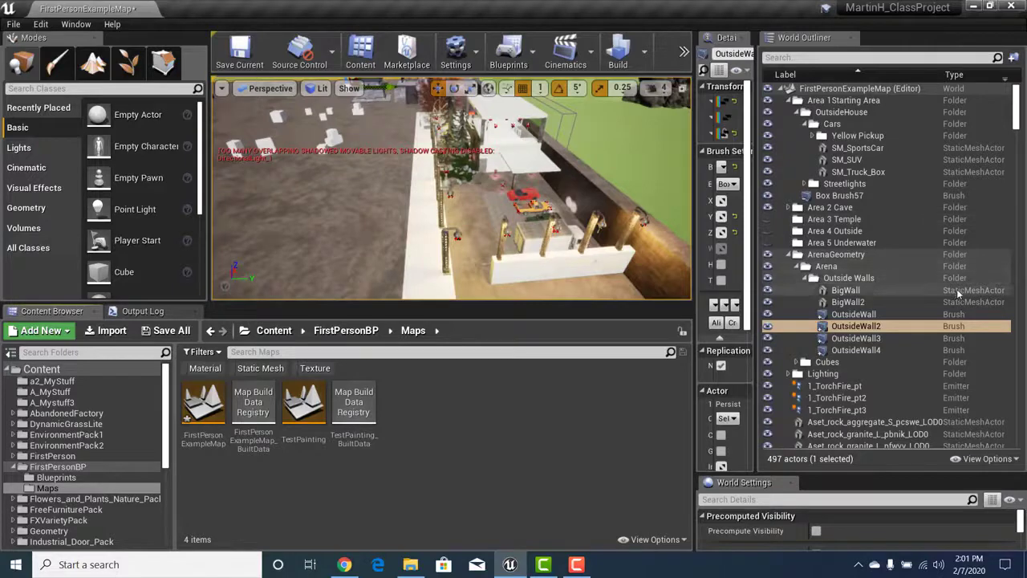
Collapse the Area 1Starting Area folder in the World Outliner, and look over the starting area in the viewport
right_drag(551, 164, 598, 176)
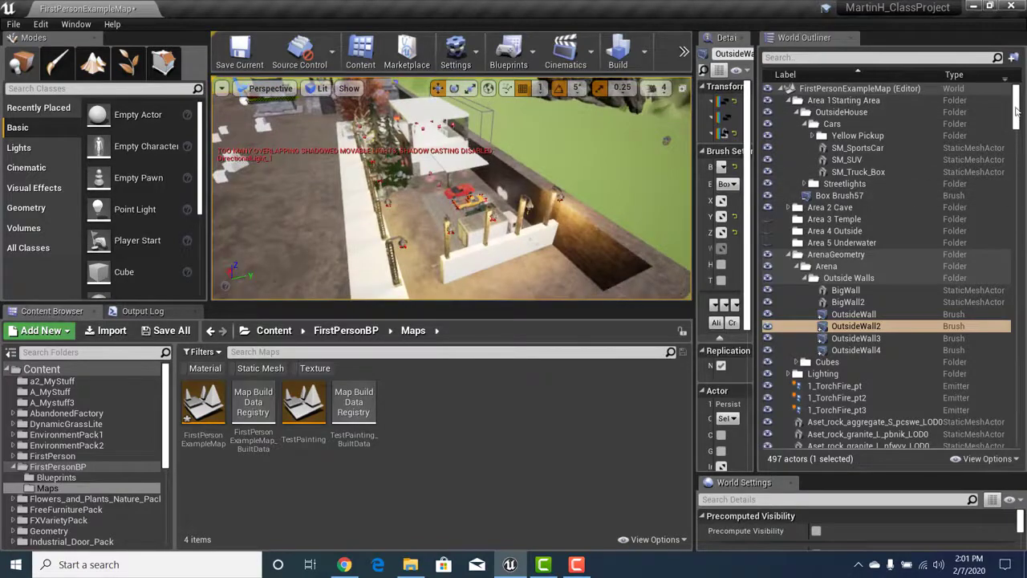
mouse_move(1014, 108)
mouse_down()
mouse_move(1016, 155)
mouse_move(1005, 117)
mouse_move(1002, 181)
mouse_move(1016, 156)
mouse_move(1014, 100)
mouse_up()
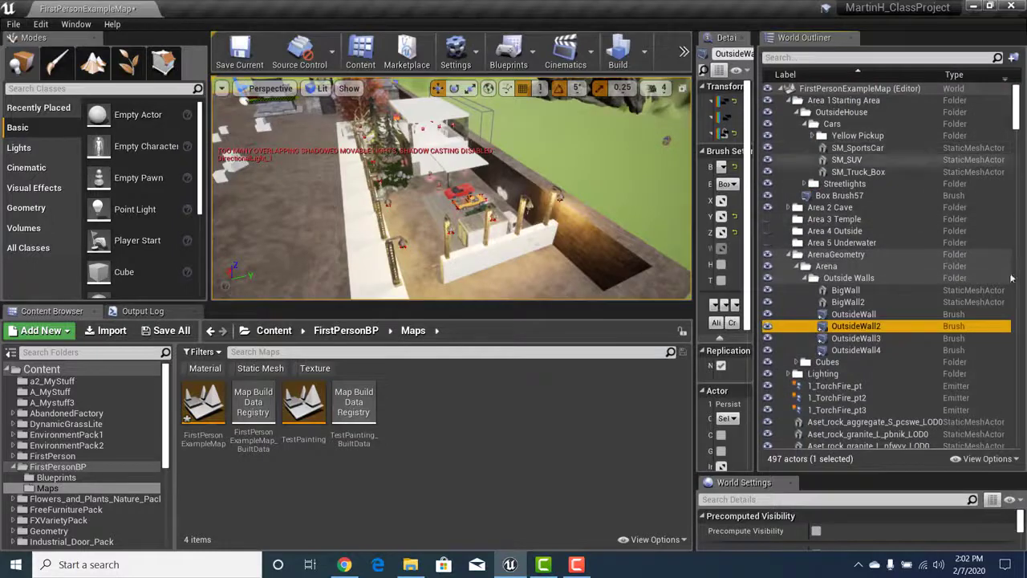
click(790, 101)
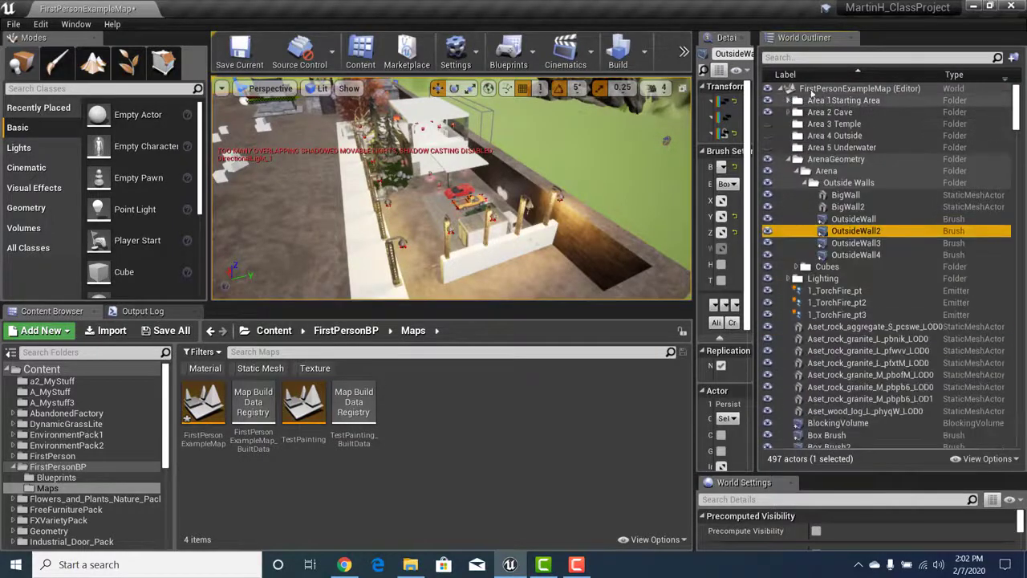
right_drag(570, 216, 575, 206)
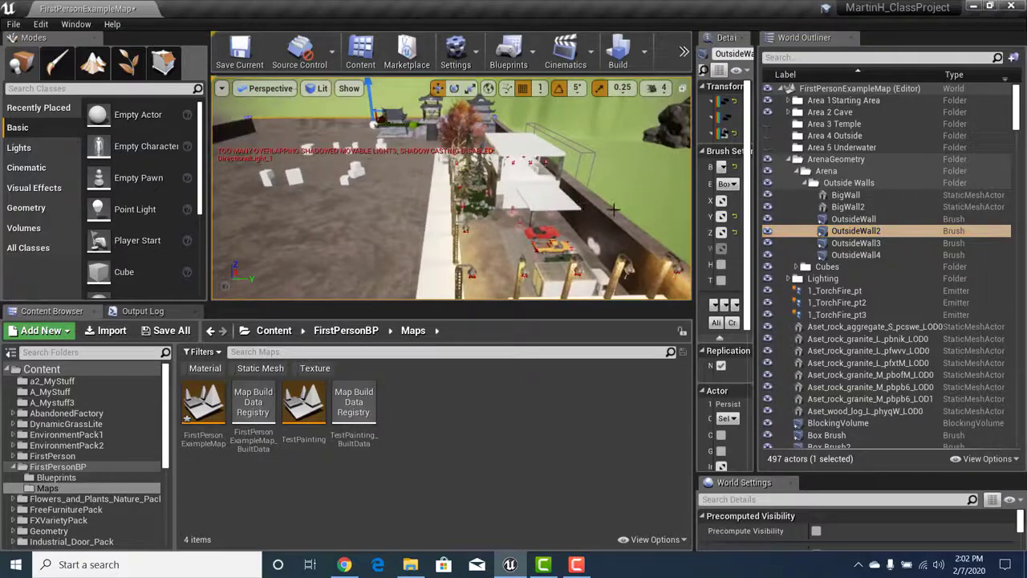